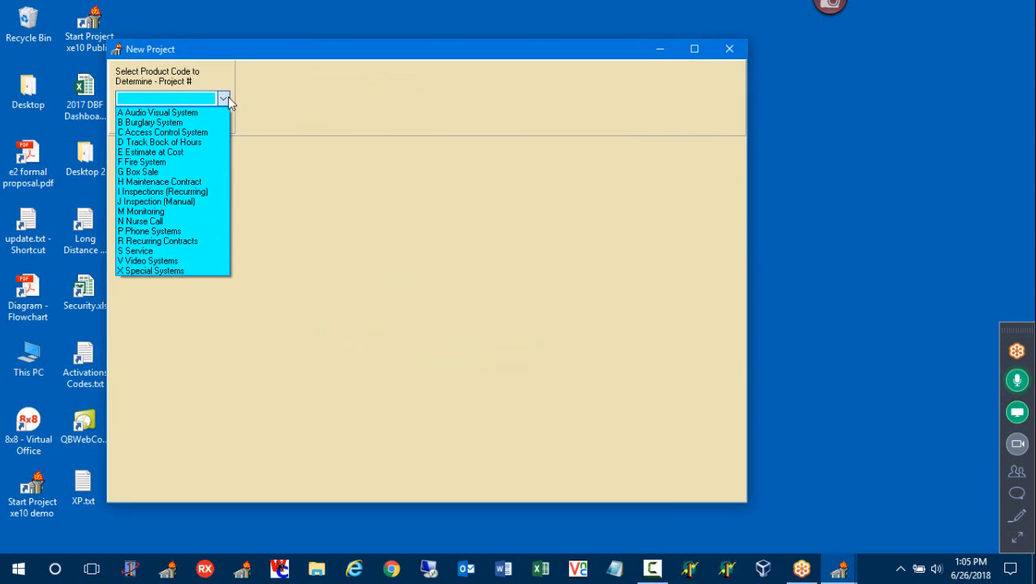
# Choose product code A Audio Visual System for the new project and advance to customer selection
pyautogui.click(221, 113)
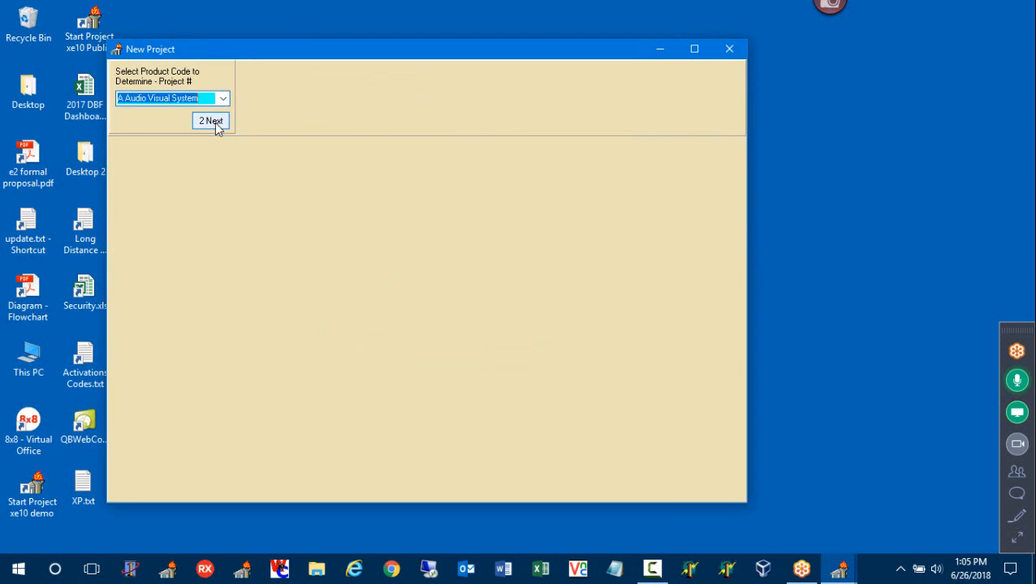
pyautogui.click(212, 121)
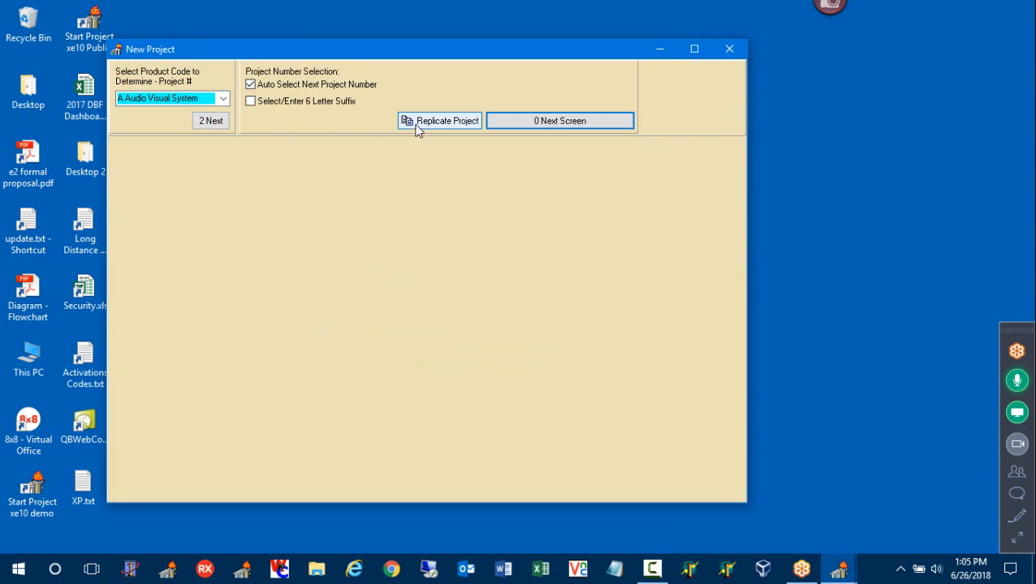
pyautogui.click(545, 122)
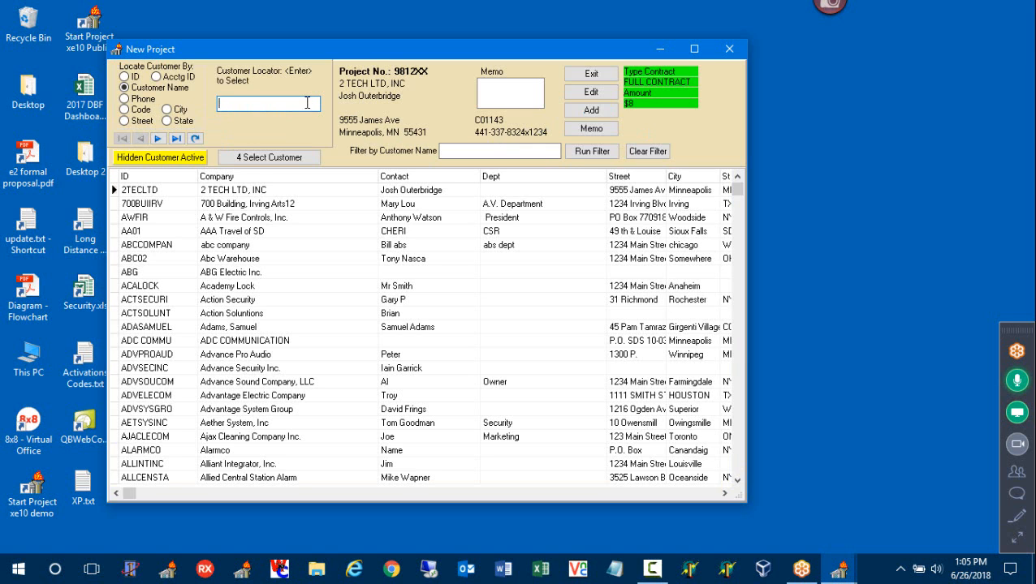
# Search customers for 'SO' and select Sound Image, Inc
pyautogui.click(307, 102)
pyautogui.write('SO')
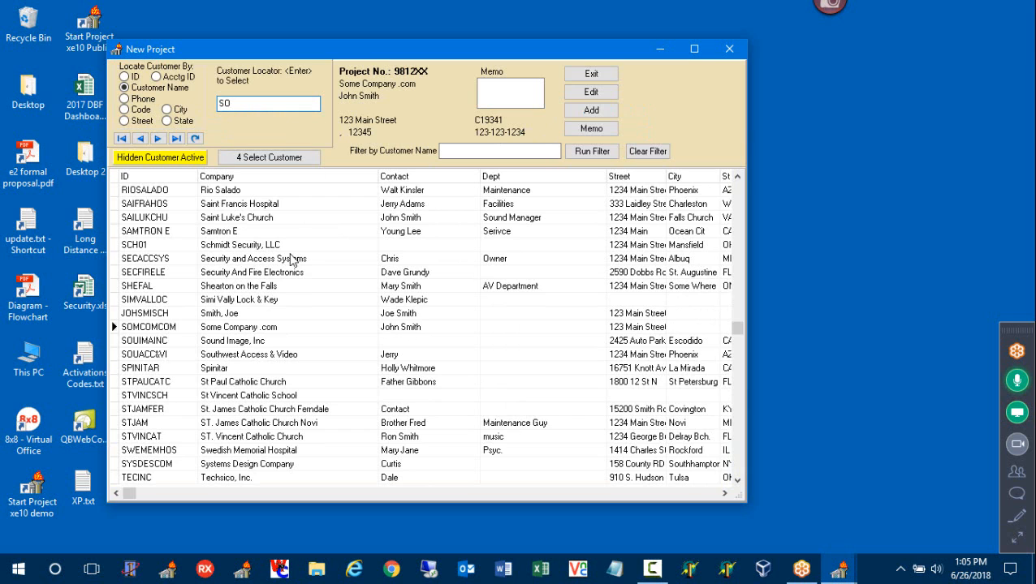
pyautogui.doubleClick(281, 342)
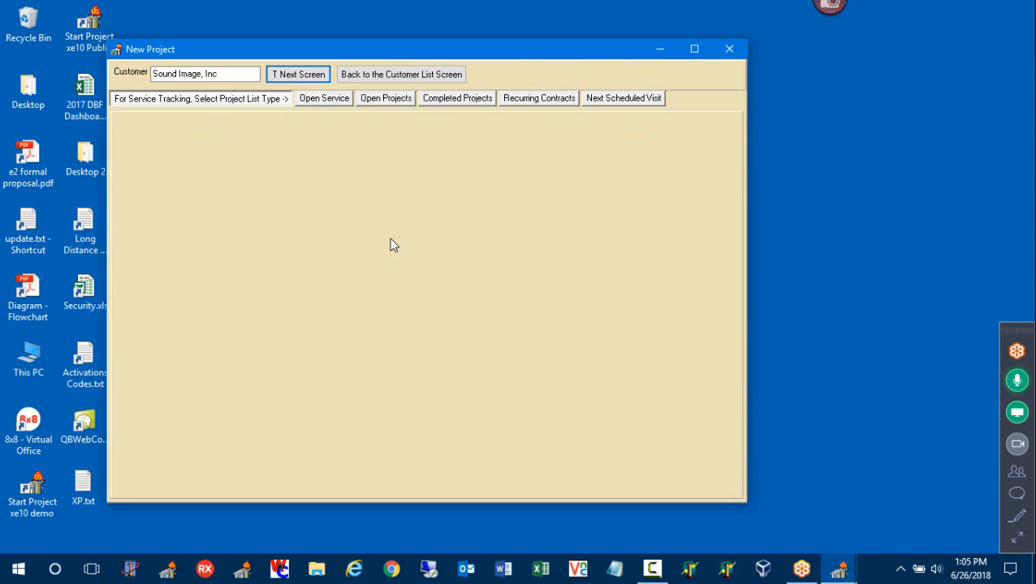
# Set status 3 Proposals To Do, title 'AV System, Board Room', and class TEST CLASS
pyautogui.click(312, 74)
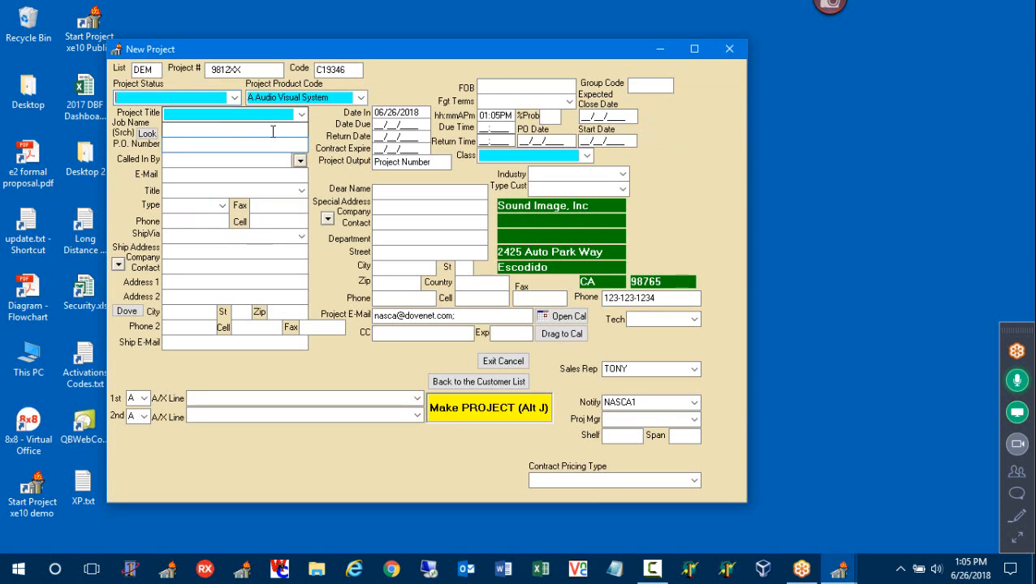
pyautogui.click(234, 97)
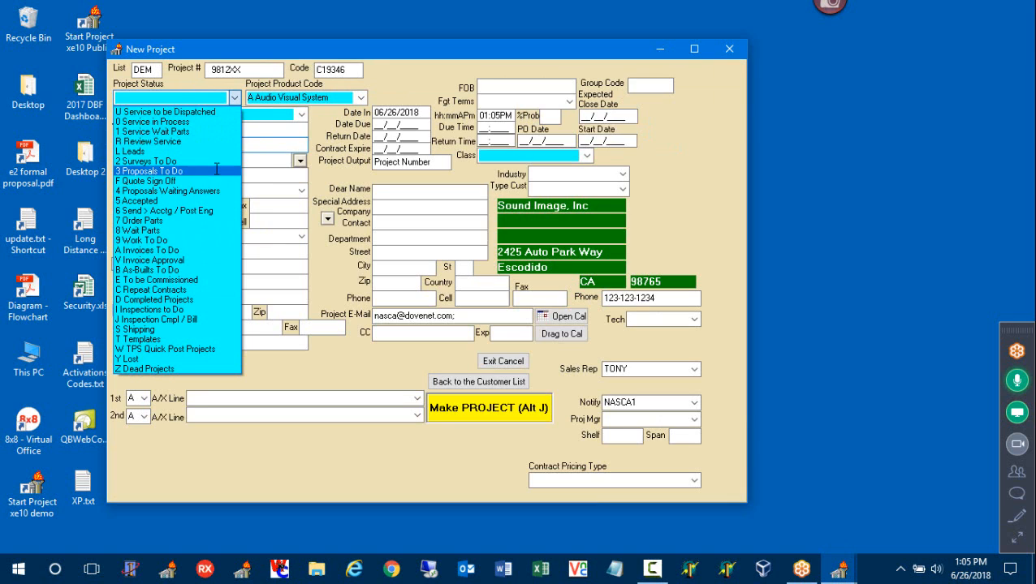
pyautogui.click(217, 171)
pyautogui.click(301, 114)
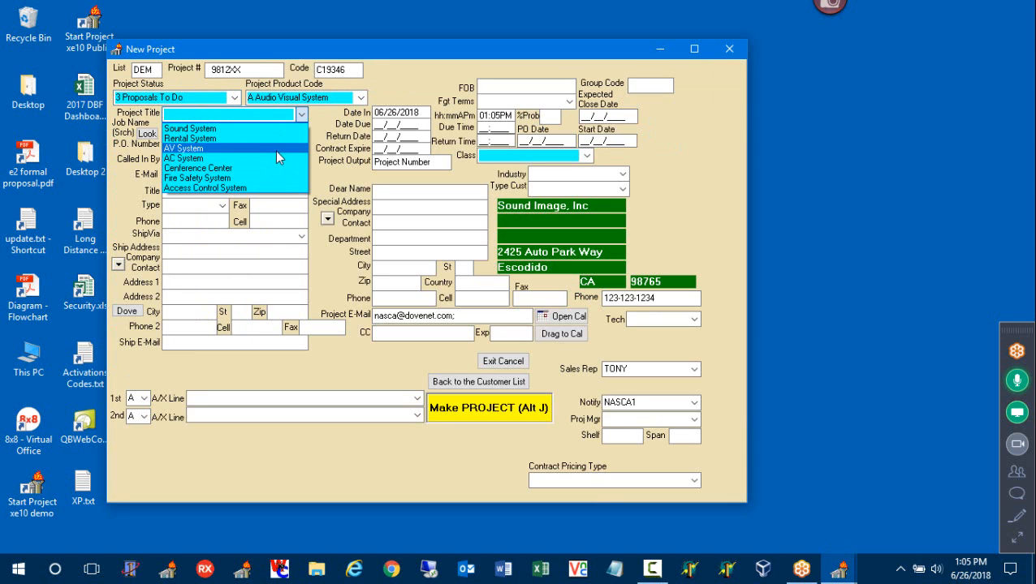
pyautogui.click(275, 150)
pyautogui.click(232, 113)
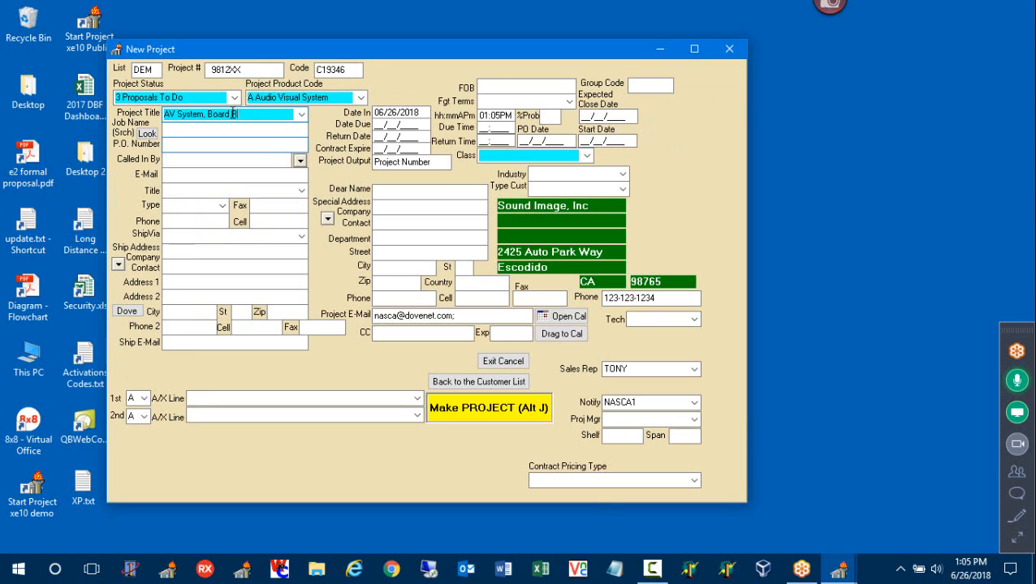
pyautogui.click(586, 155)
pyautogui.click(552, 172)
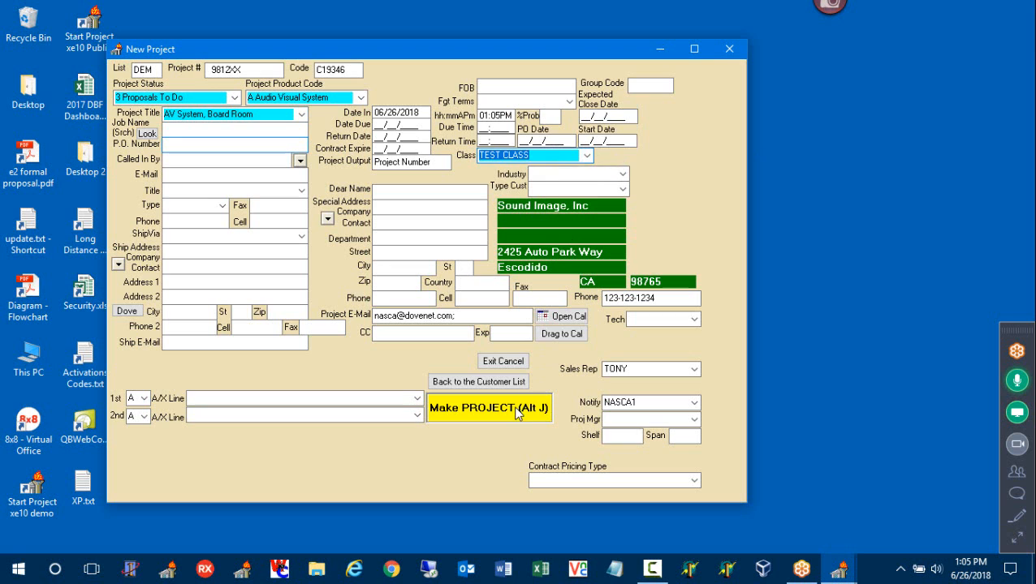
# Create the project, skipping the title spell check, and build it into an estimate
pyautogui.click(519, 408)
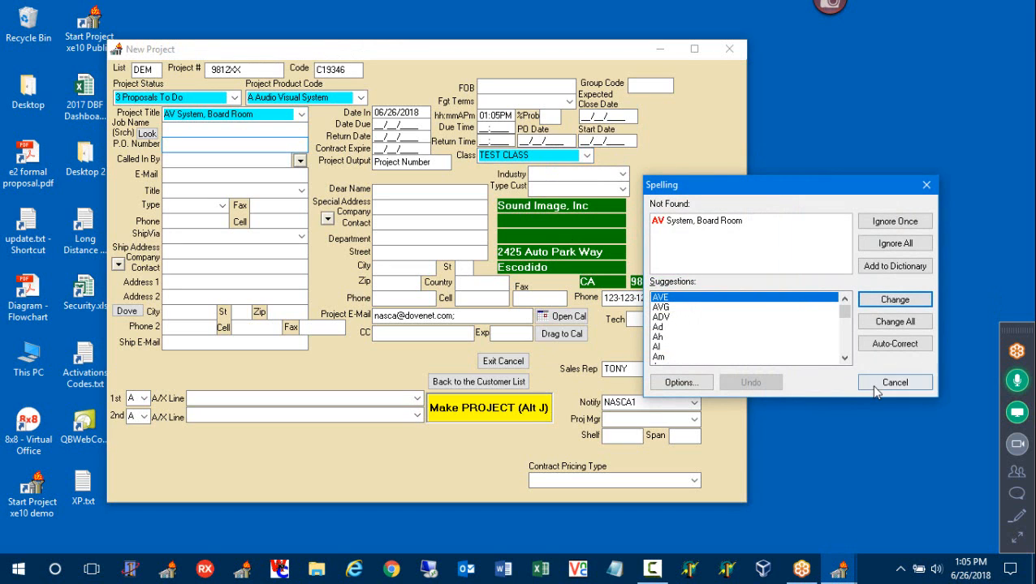
pyautogui.click(875, 386)
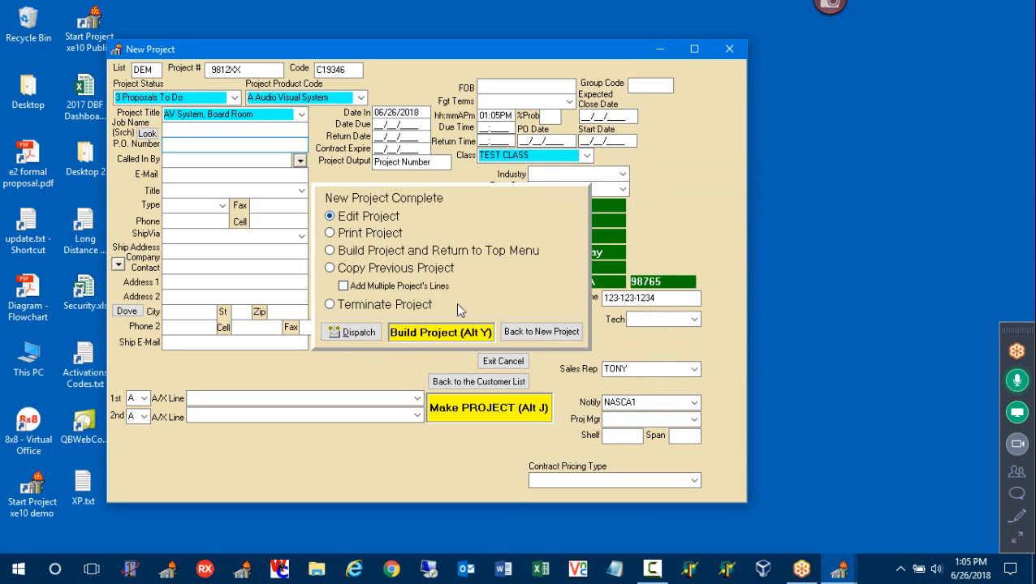
pyautogui.click(440, 333)
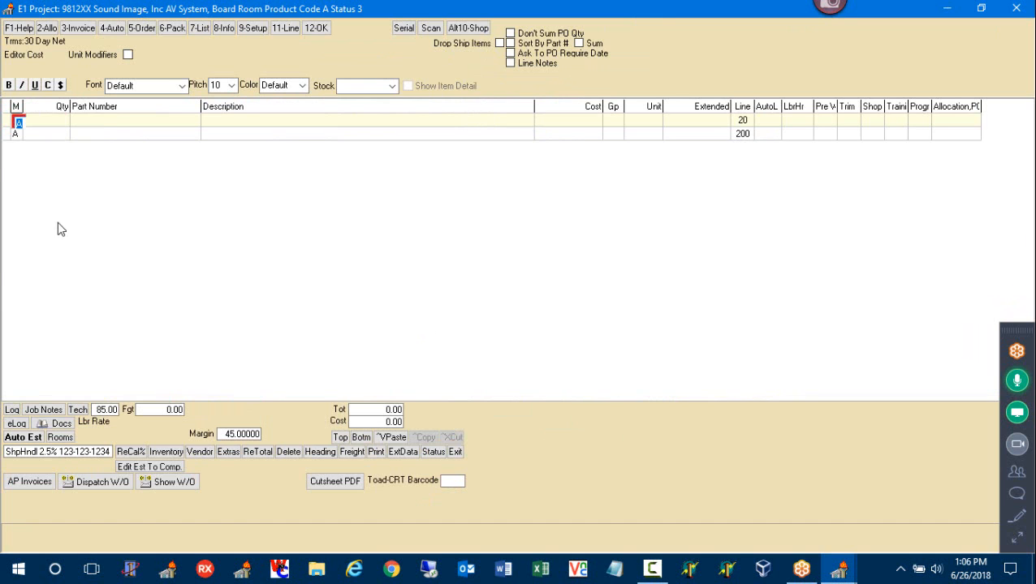
# Look at the project setup options, then widen the Labor column in the estimate grid
pyautogui.click(20, 134)
pyautogui.click(251, 31)
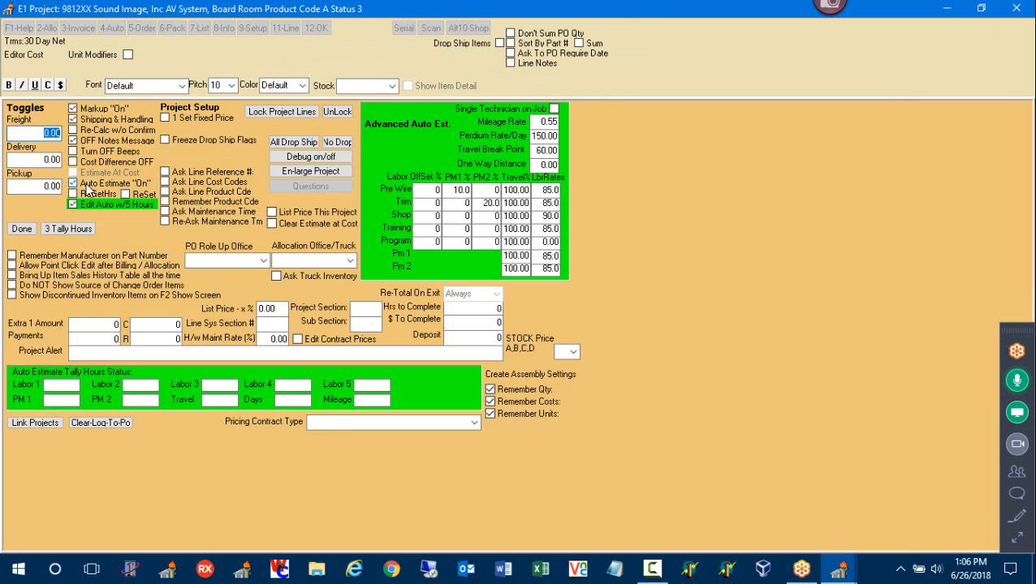
pyautogui.click(21, 229)
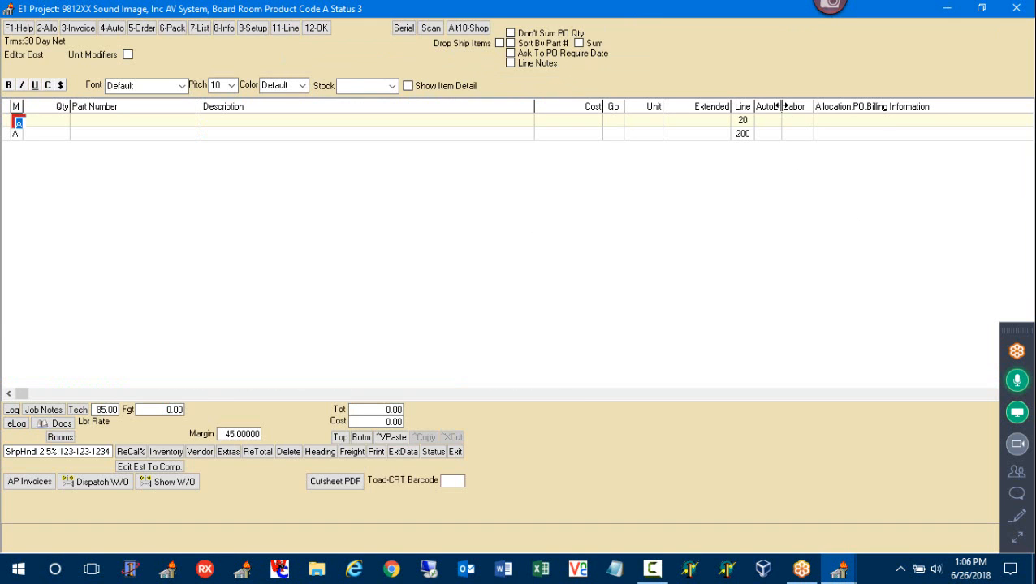
pyautogui.moveTo(782, 105); pyautogui.dragTo(836, 107)
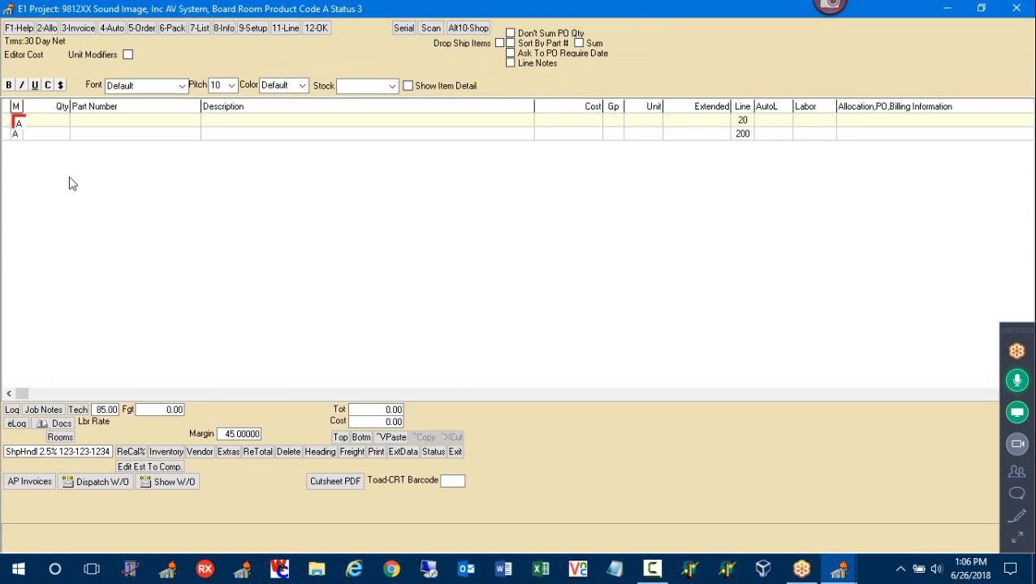
# Turn on Auto Estimate in project setup, then return to the estimate lines
pyautogui.click(18, 134)
pyautogui.click(252, 29)
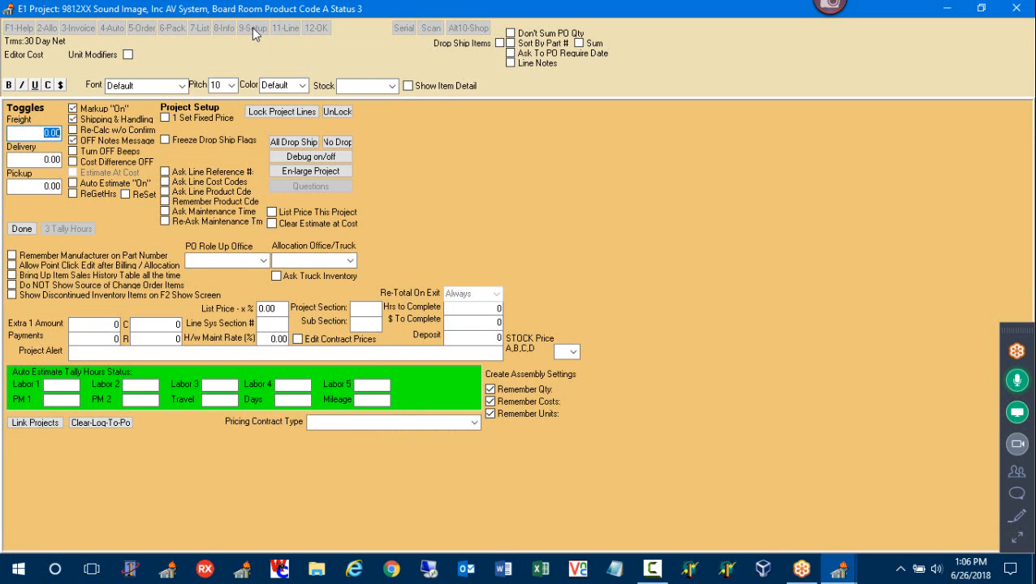
pyautogui.click(104, 184)
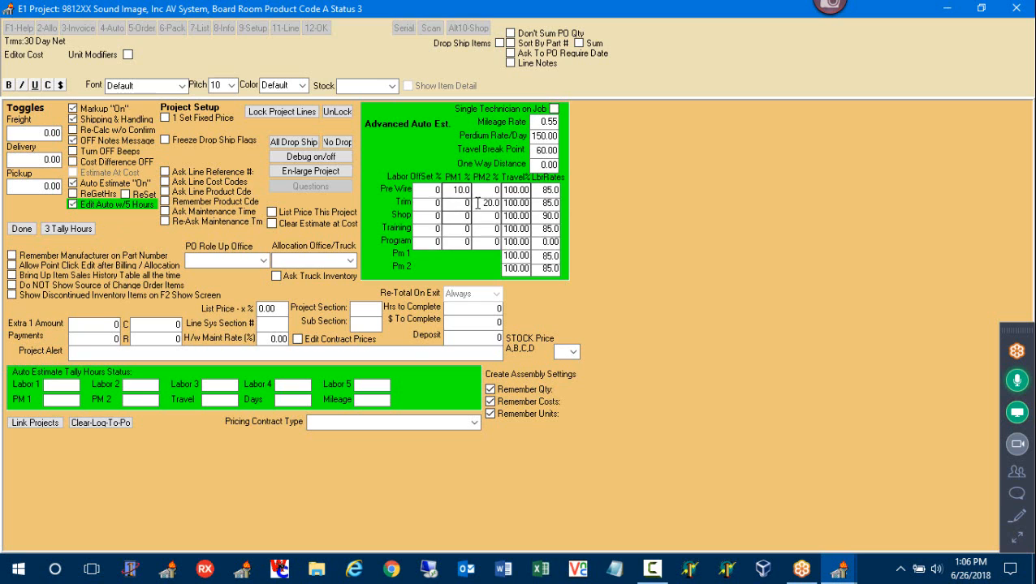
pyautogui.click(543, 164)
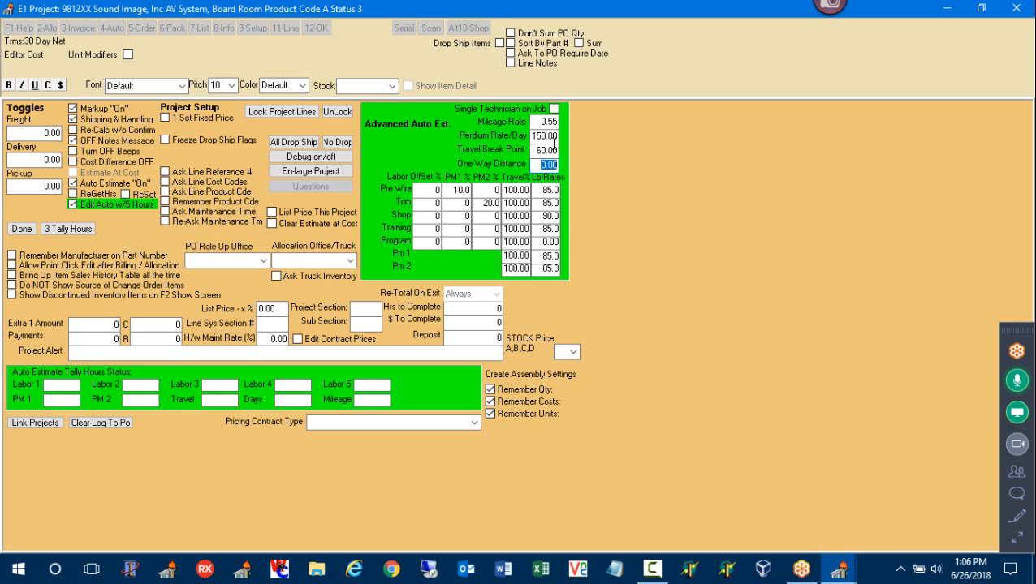
pyautogui.click(21, 230)
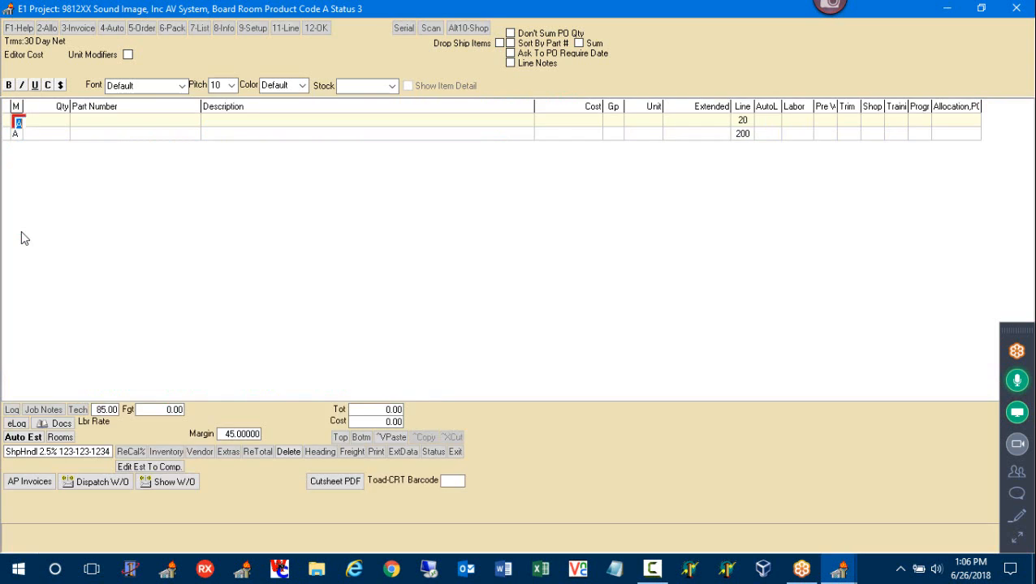
# Widen the Pre Wire, Training and Shop labor columns
pyautogui.click(18, 136)
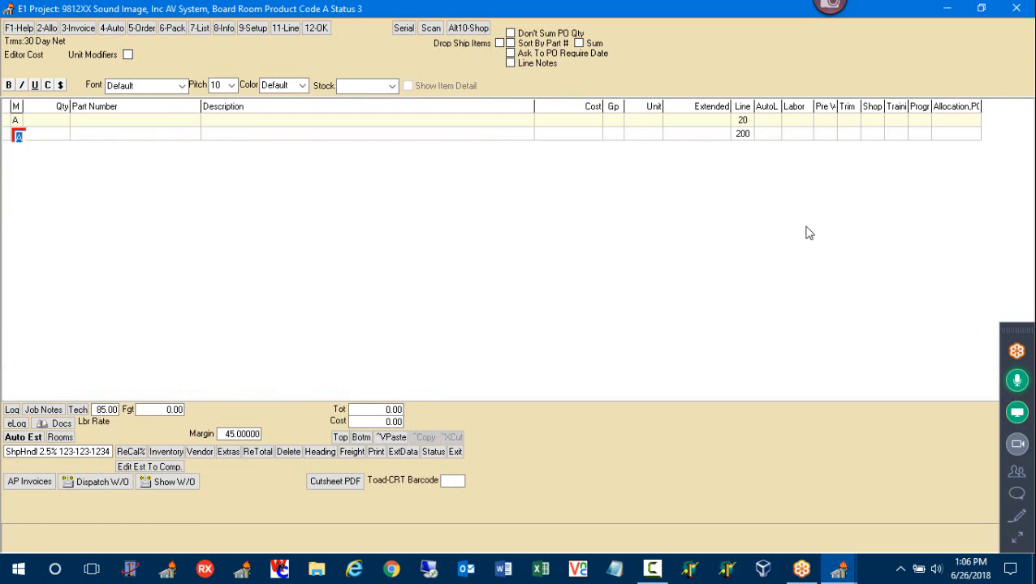
pyautogui.moveTo(838, 107); pyautogui.dragTo(850, 107)
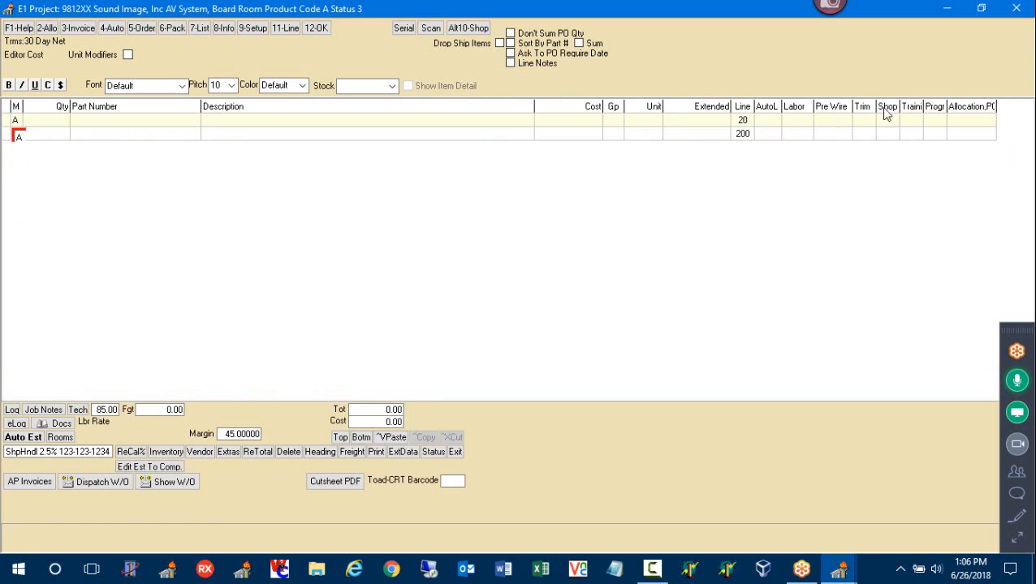
pyautogui.moveTo(923, 106); pyautogui.dragTo(974, 106)
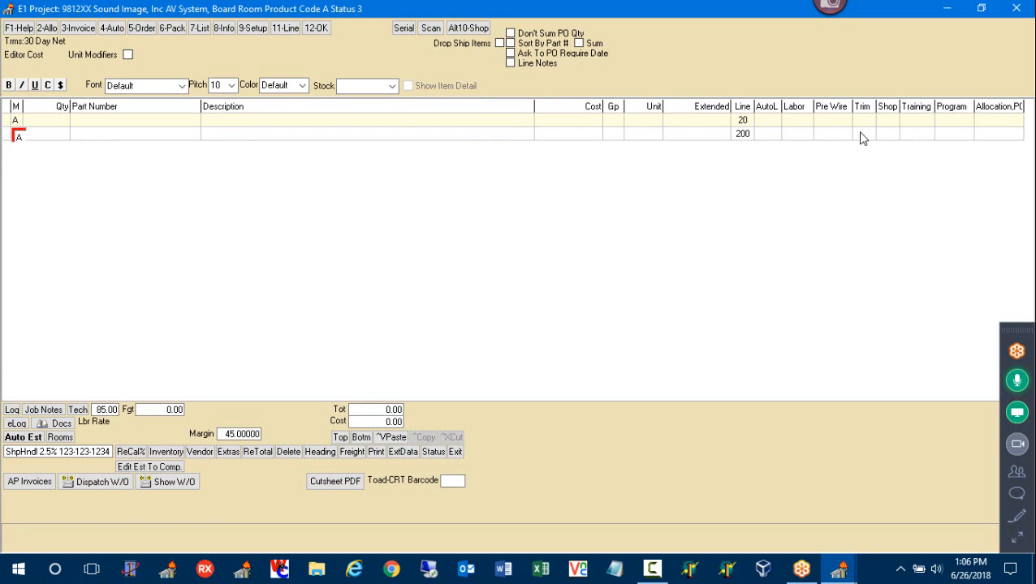
pyautogui.moveTo(901, 106); pyautogui.dragTo(907, 106)
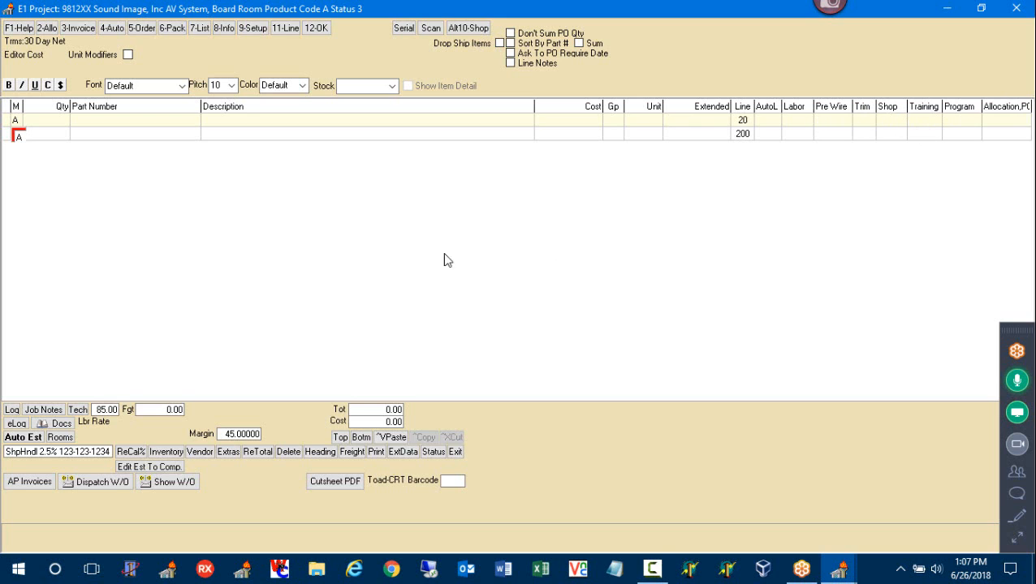
# Fill line 200 with the thank-you note, leave line 201 blank, and make line 202 a memo
pyautogui.doubleClick(17, 137)
pyautogui.press('Tab')
pyautogui.press('Tab')
pyautogui.press('Tab')
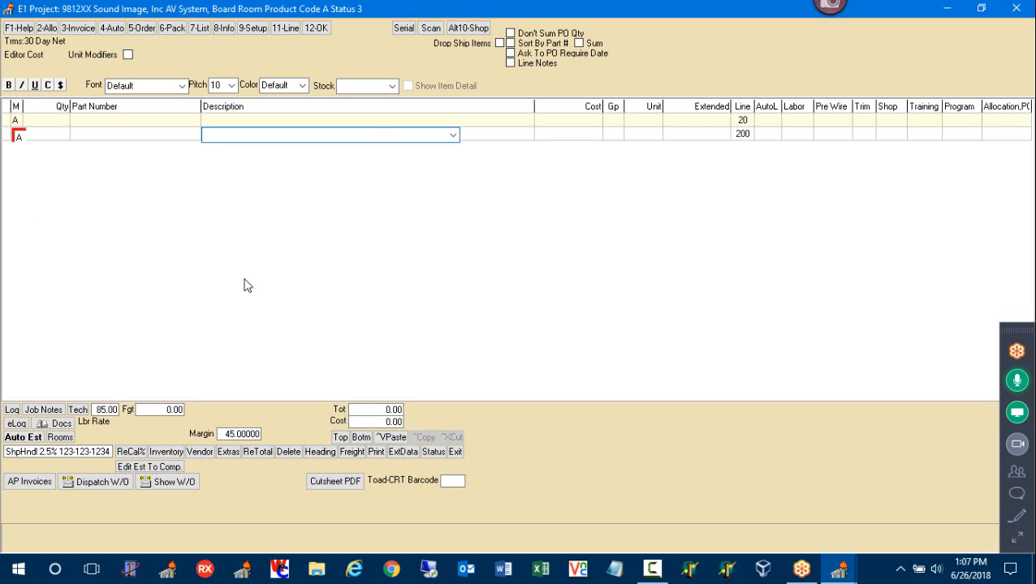
pyautogui.press('Down')
pyautogui.press('Return')
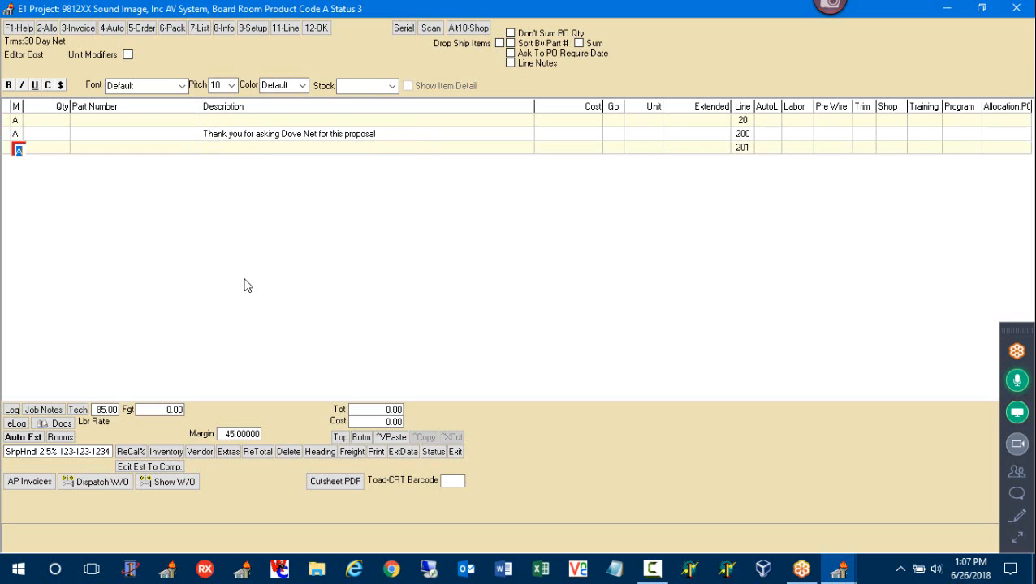
pyautogui.press('Tab')
pyautogui.press('Tab')
pyautogui.press('Tab')
pyautogui.press('Return')
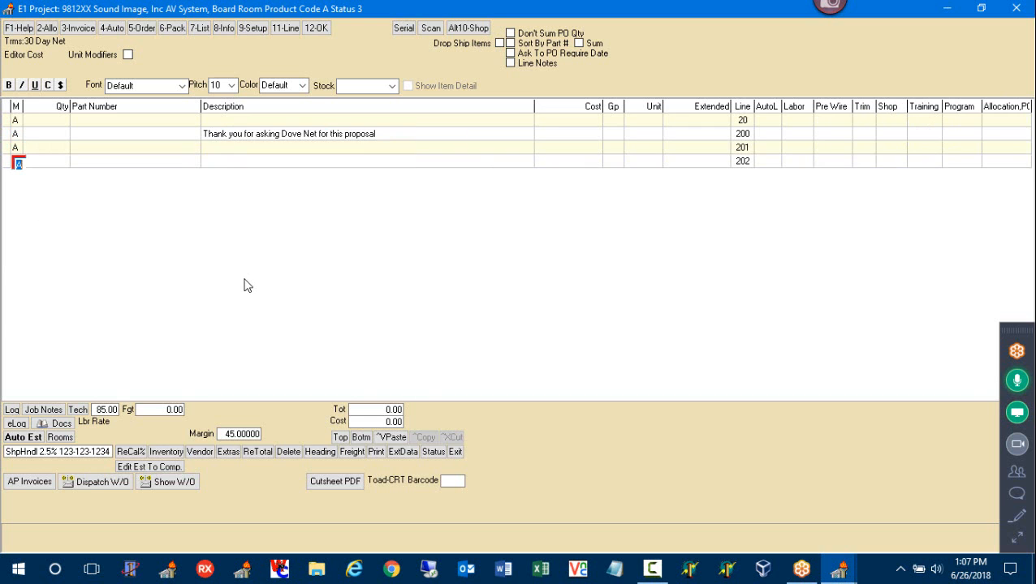
pyautogui.press('Tab')
pyautogui.click(375, 354)
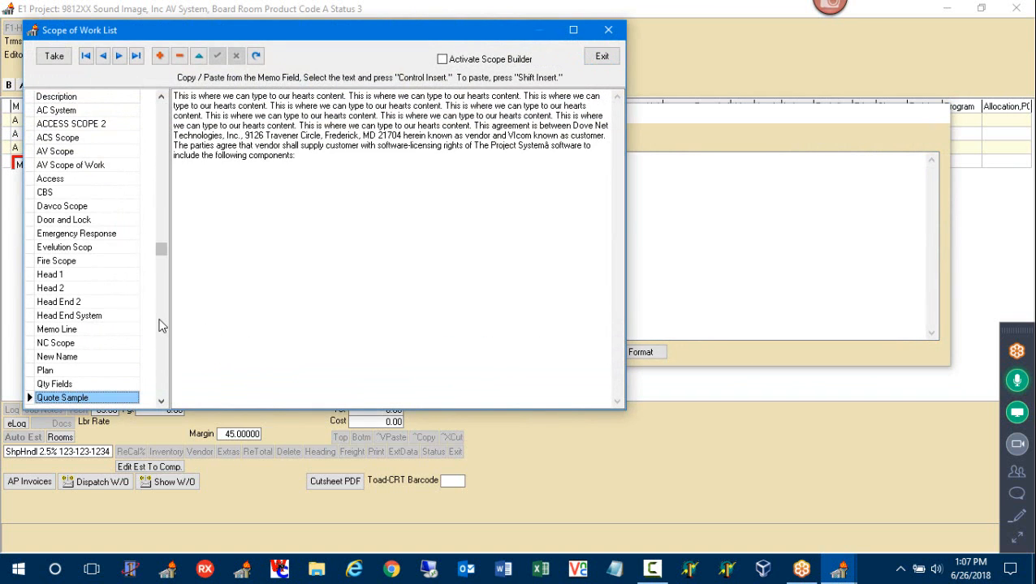
# Insert the Sound Image scope of work into memo line 202 and add line 204
pyautogui.click(161, 326)
pyautogui.click(103, 223)
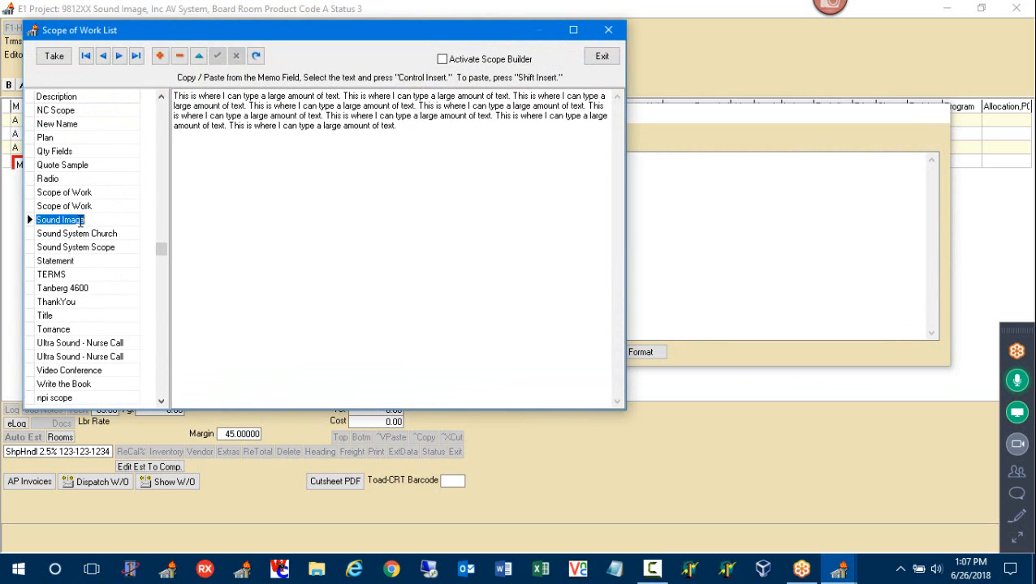
pyautogui.doubleClick(80, 223)
pyautogui.click(468, 353)
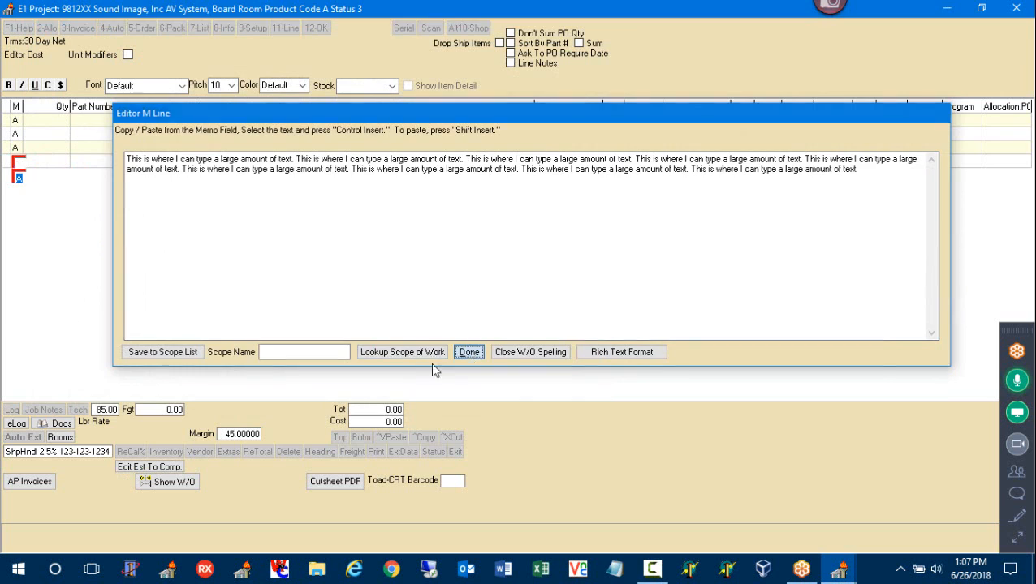
pyautogui.press('Return')
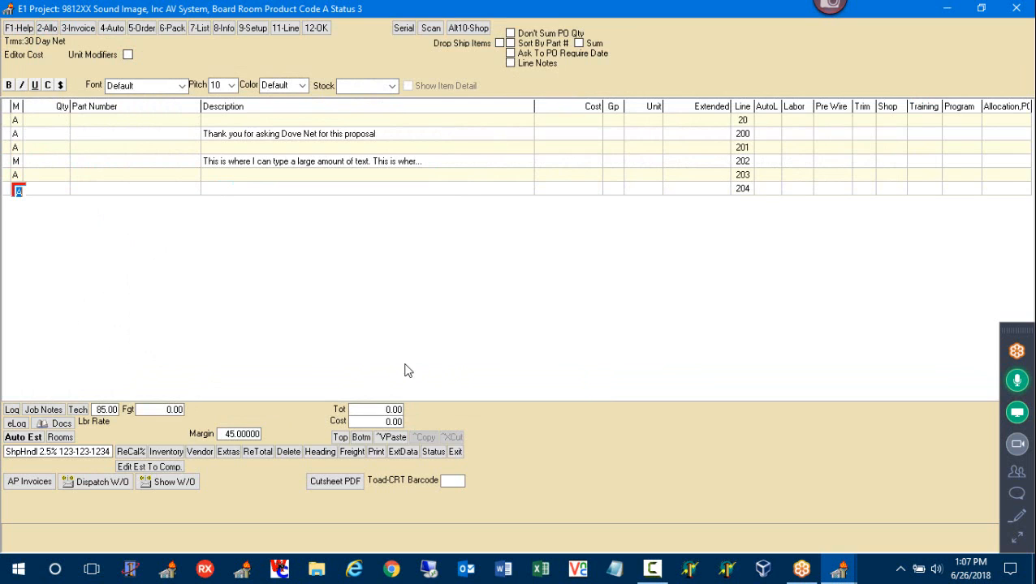
# Enter 'System 1' on line 204, try the text style and Elephant font, then add line 206
pyautogui.press('Return')
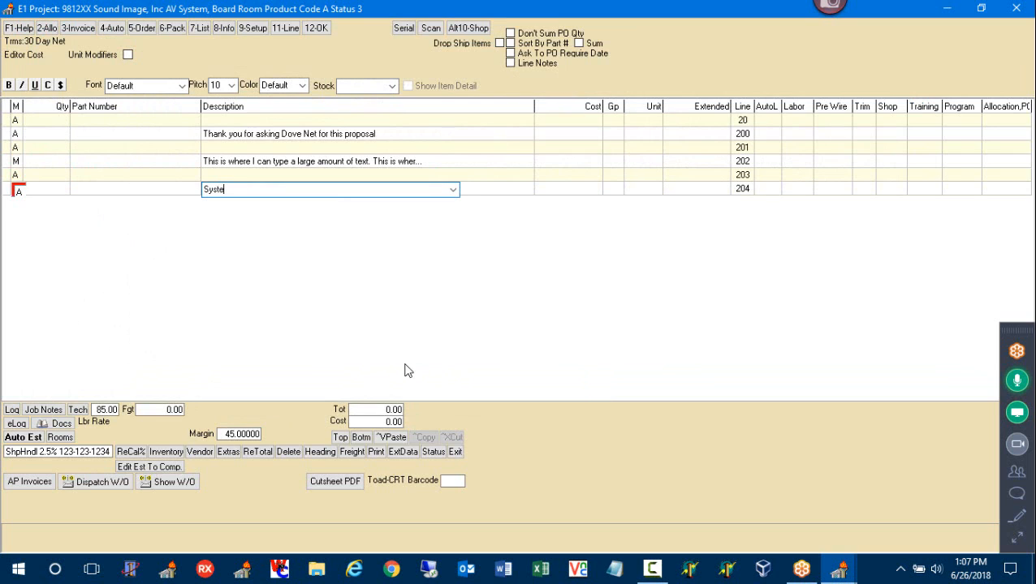
pyautogui.write('System 1')
pyautogui.press('Return')
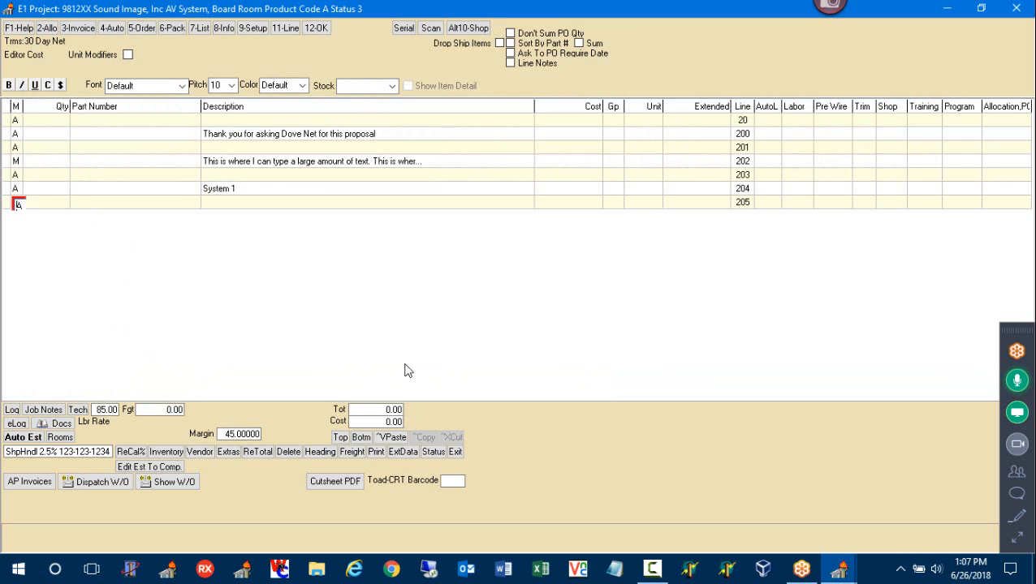
pyautogui.press('Up')
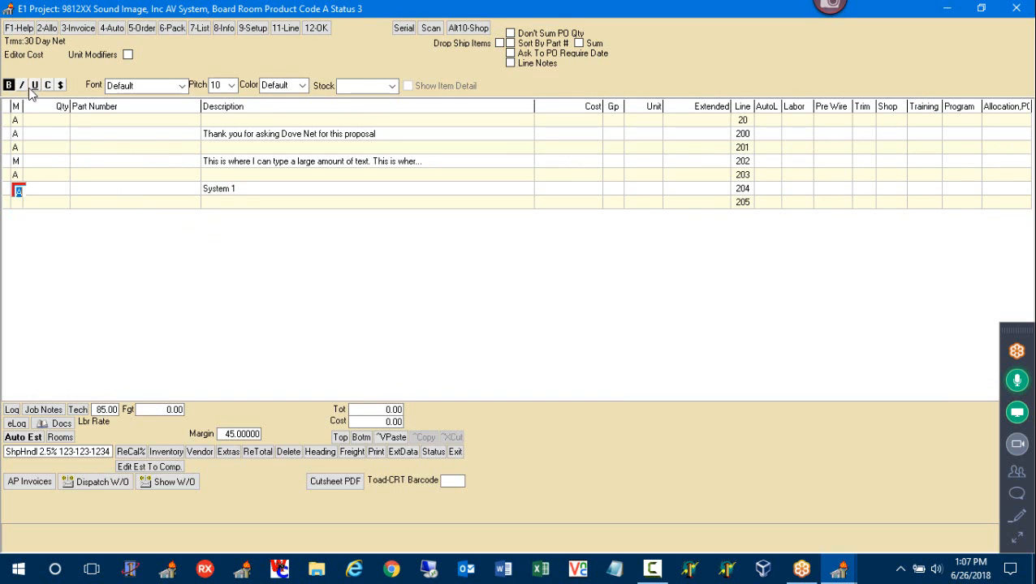
pyautogui.click(48, 86)
pyautogui.click(181, 85)
pyautogui.click(161, 175)
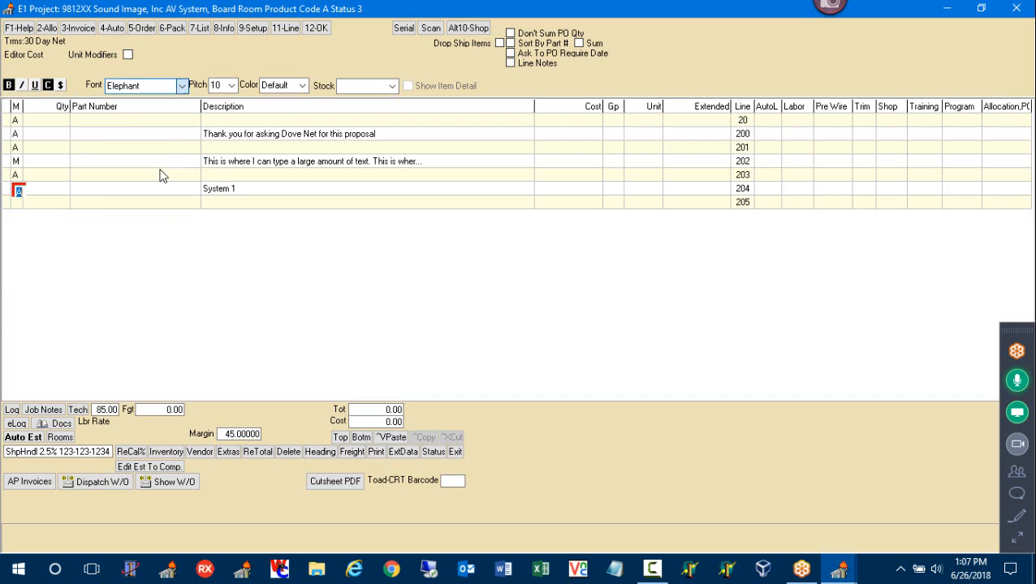
pyautogui.click(19, 204)
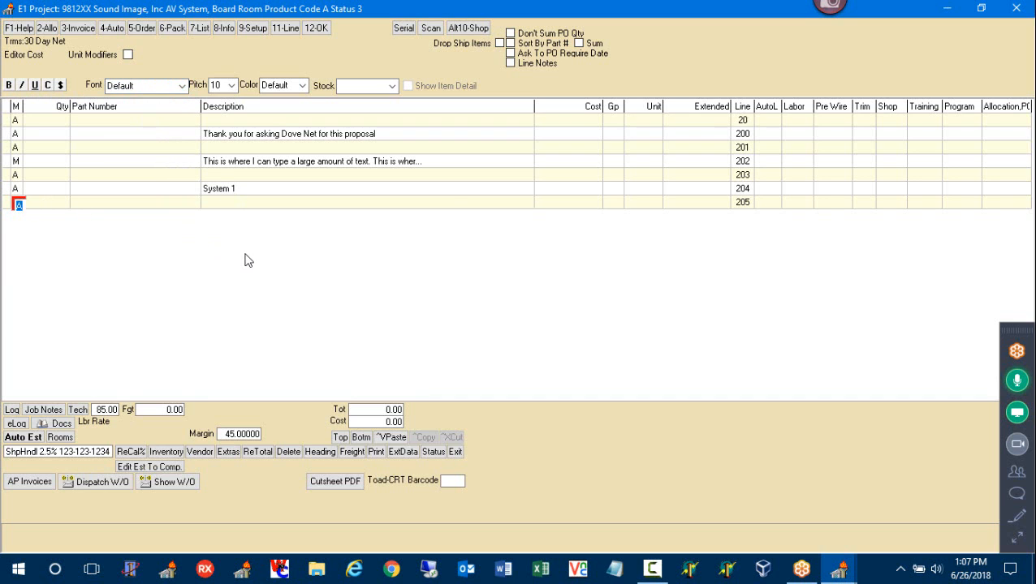
pyautogui.press('Return')
pyautogui.press('Return')
# Put 10 JBL-4206 Studio Monitors at 193.45 each on line 206, and slightly widen the Trim column
pyautogui.write('p')
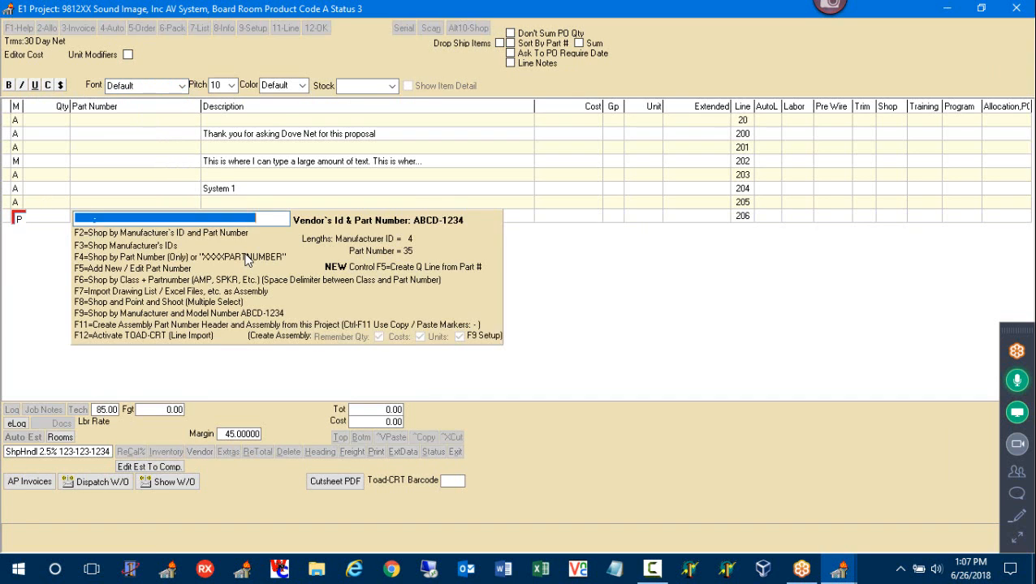
pyautogui.write('JBL -4')
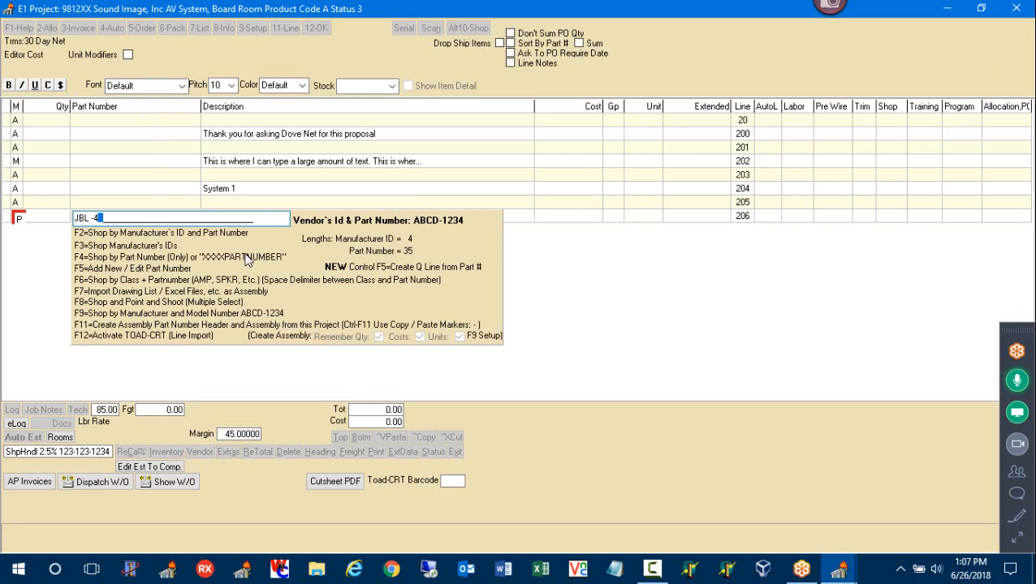
pyautogui.press('Return')
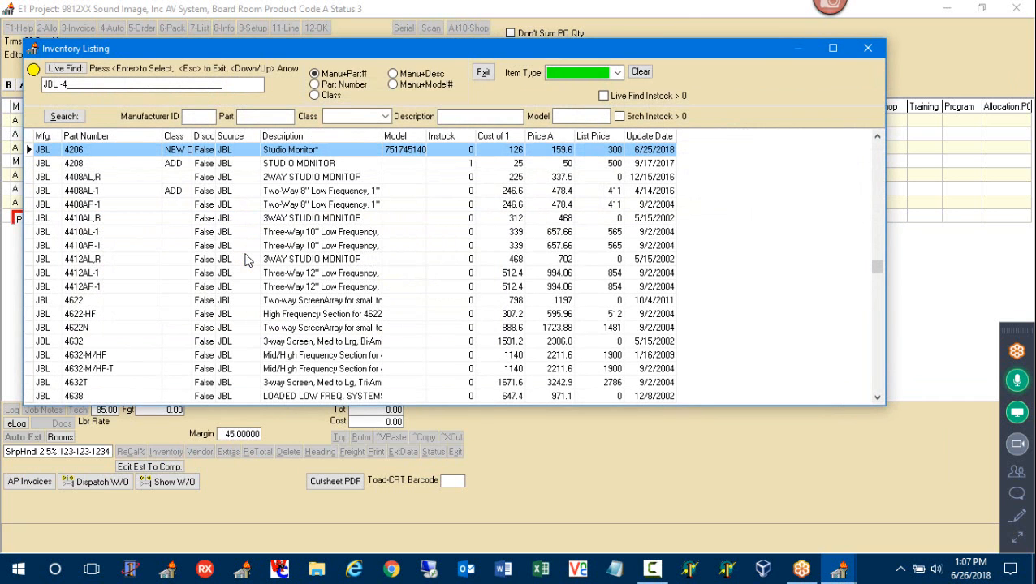
pyautogui.press('Return')
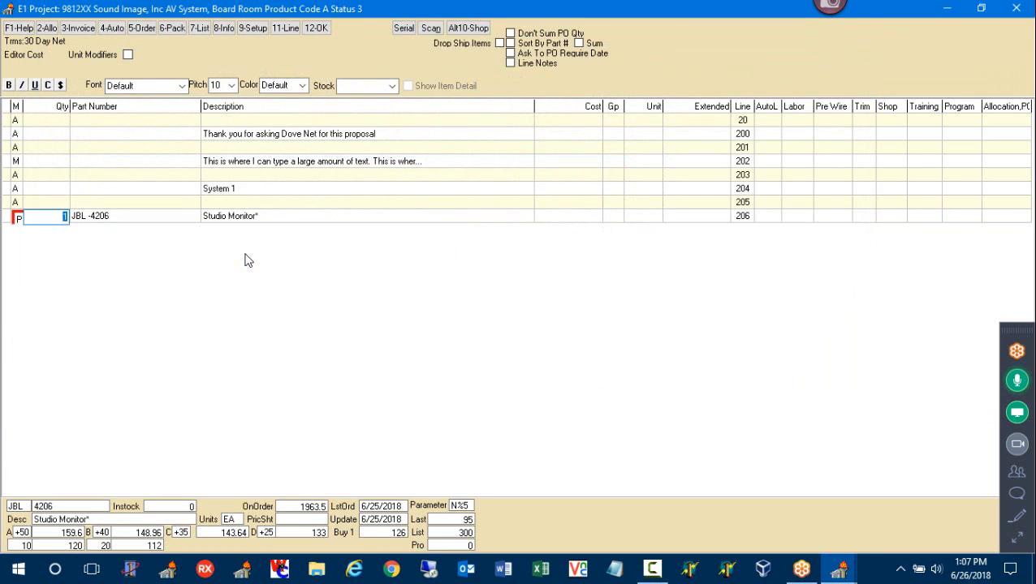
pyautogui.press('Return')
pyautogui.press('Return')
pyautogui.press('Return')
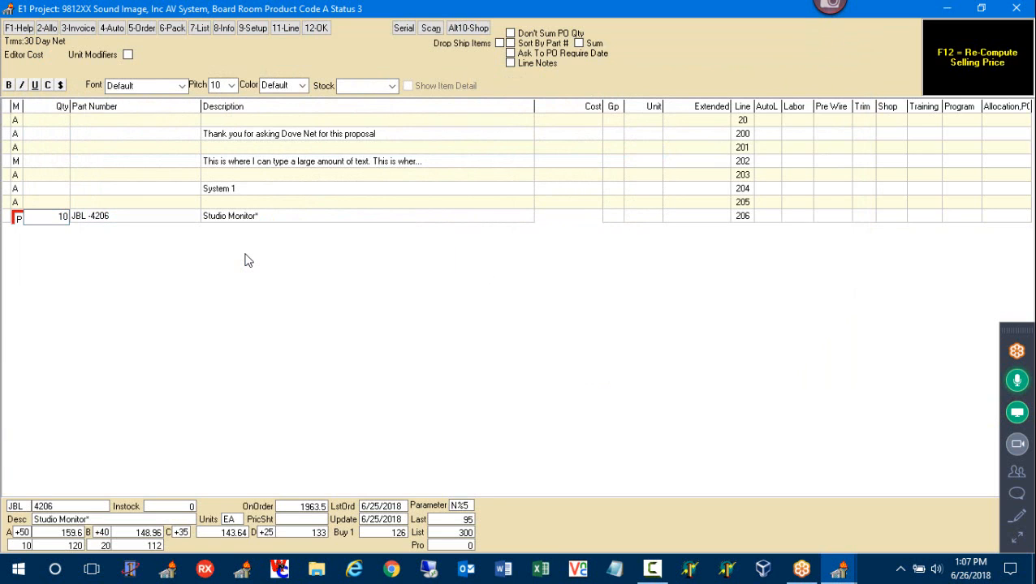
pyautogui.press('Return')
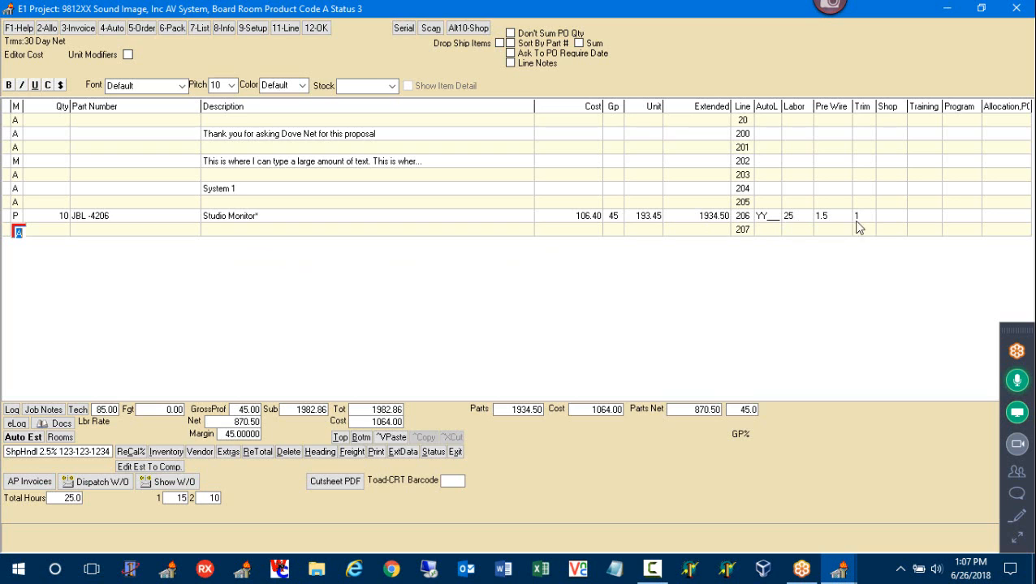
pyautogui.moveTo(875, 107); pyautogui.dragTo(881, 106)
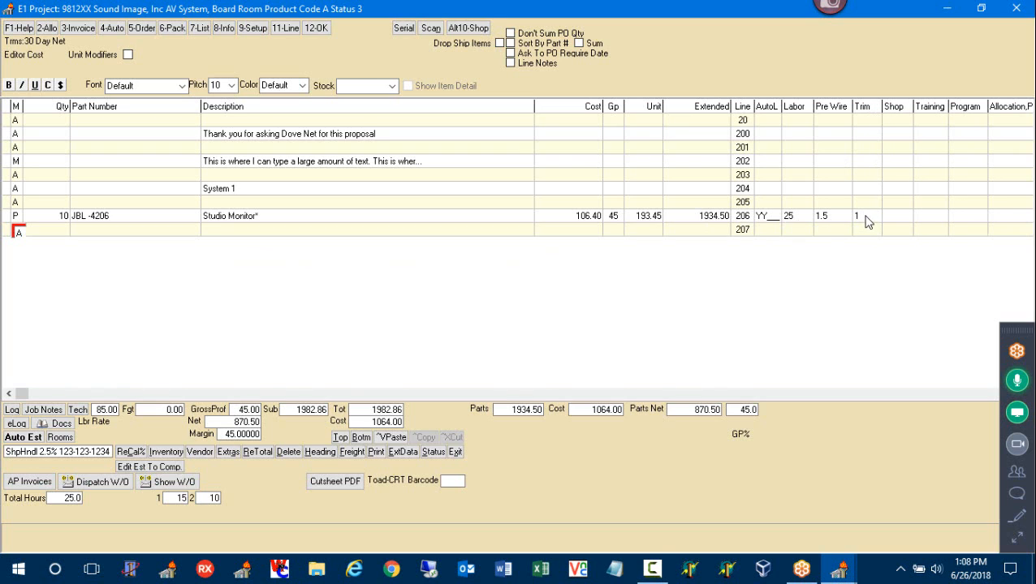
# Add one JBL-LSR4328P5.1N 5.1 Surround Sound System to line 207, accepting its estimating hours
pyautogui.click(18, 232)
pyautogui.write('P')
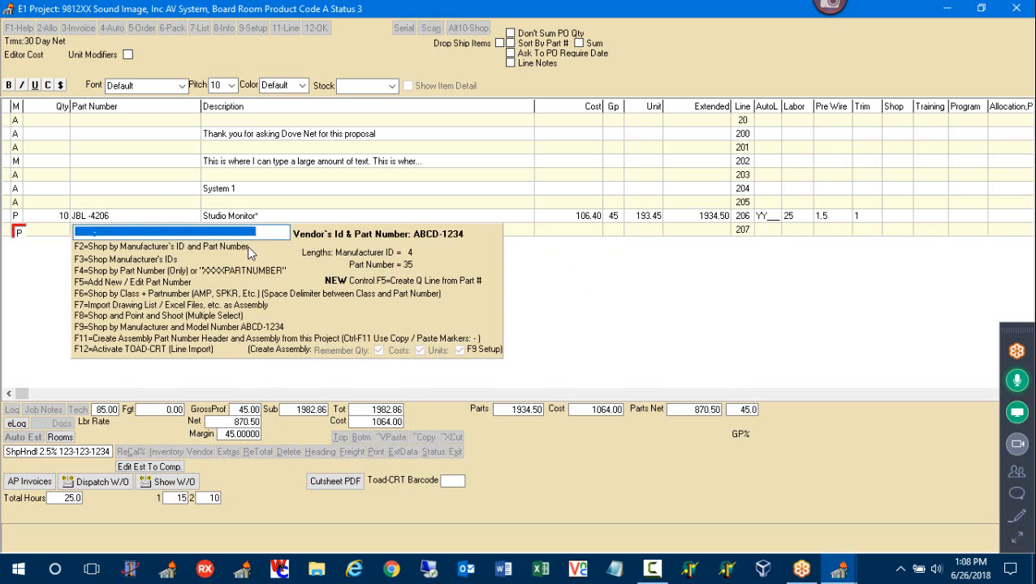
pyautogui.write('JBL -CON')
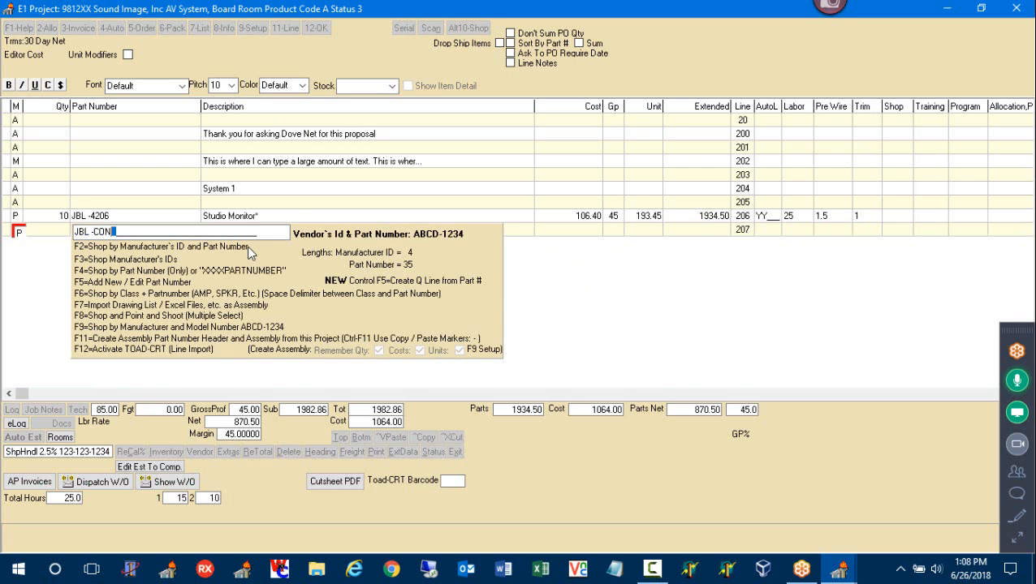
pyautogui.write('T')
pyautogui.press('F2')
pyautogui.press('pagedown')
pyautogui.press('pagedown')
pyautogui.press('pagedown')
pyautogui.press('pagedown')
pyautogui.press('pagedown')
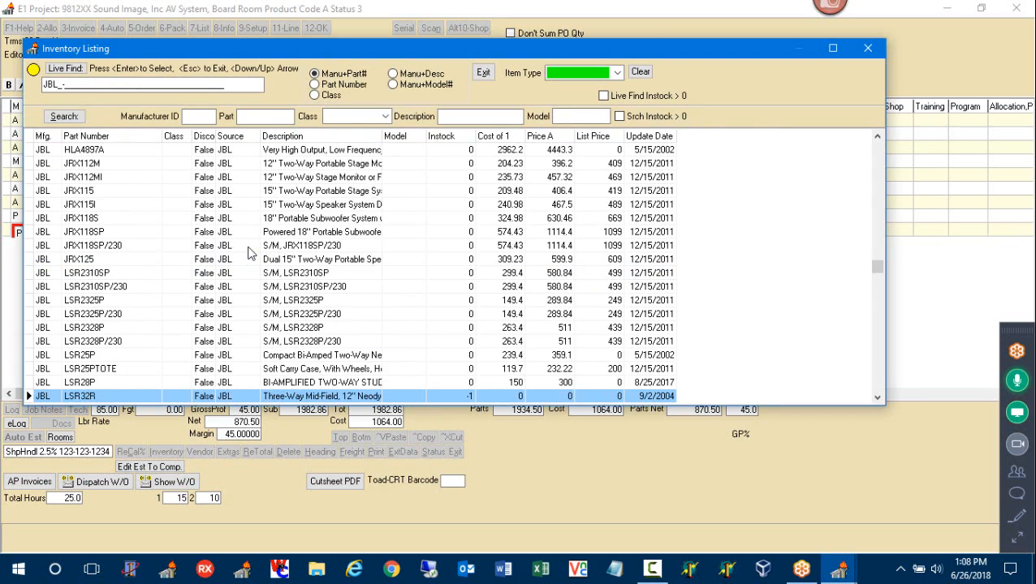
pyautogui.press('Up')
pyautogui.press('Up')
pyautogui.press('Up')
pyautogui.press('Up')
pyautogui.press('Up')
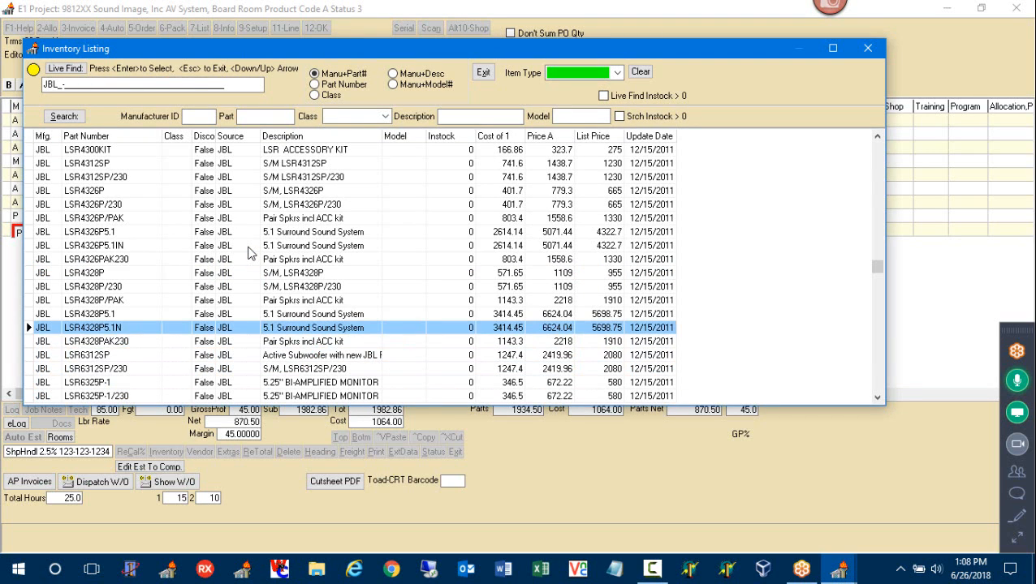
pyautogui.press('Return')
pyautogui.press('Return')
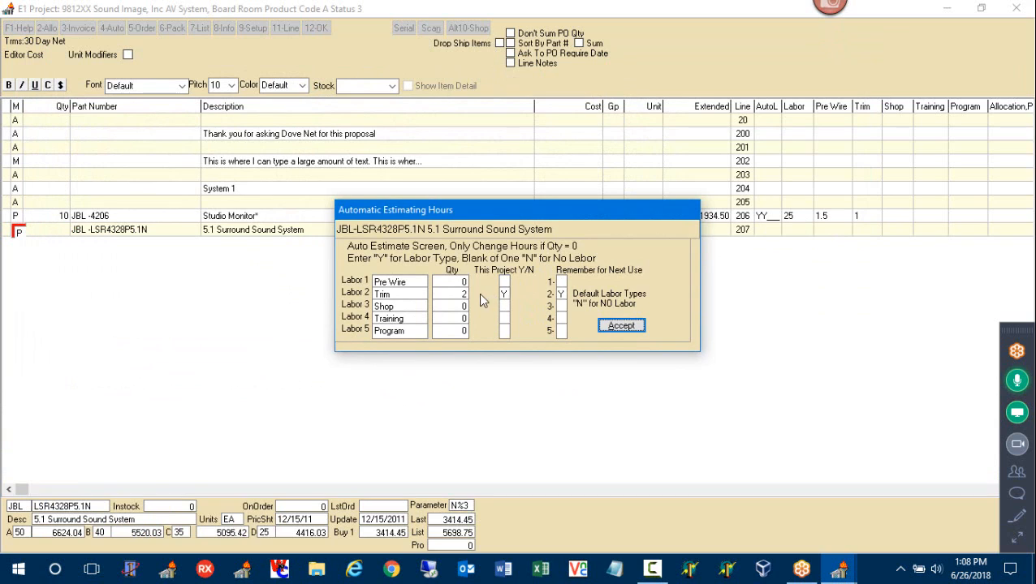
pyautogui.click(561, 295)
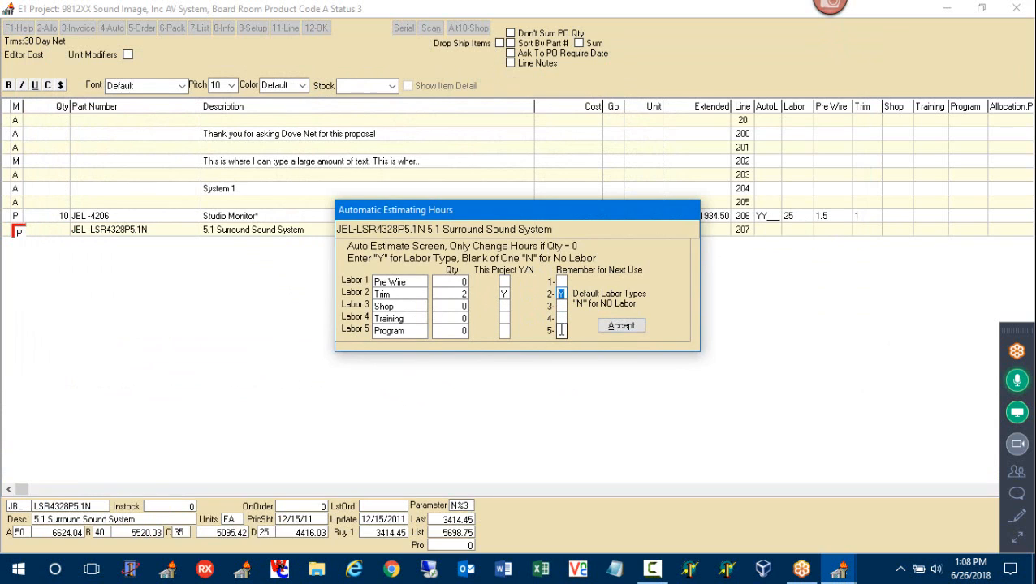
pyautogui.click(462, 294)
pyautogui.click(628, 327)
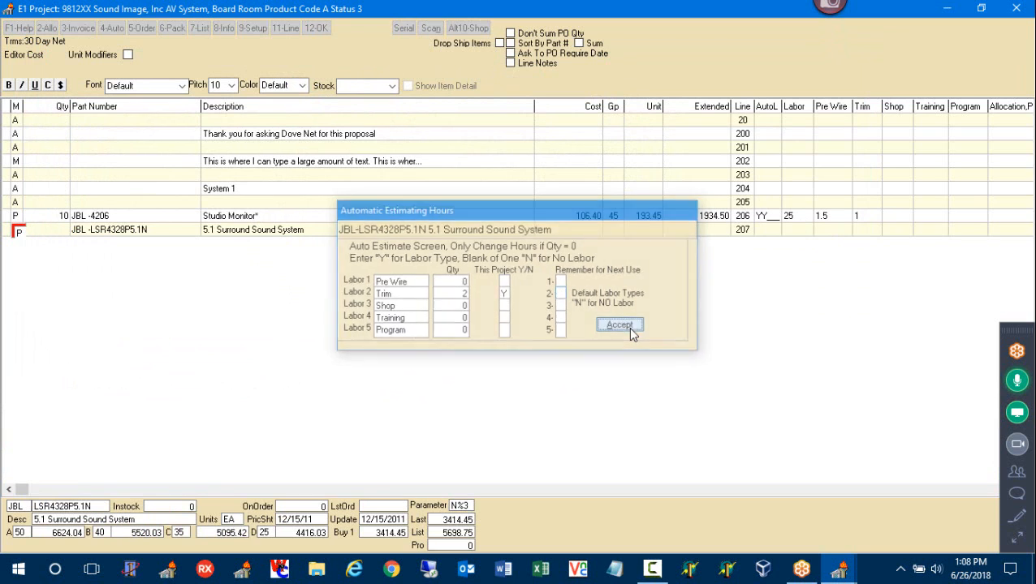
pyautogui.press('Return')
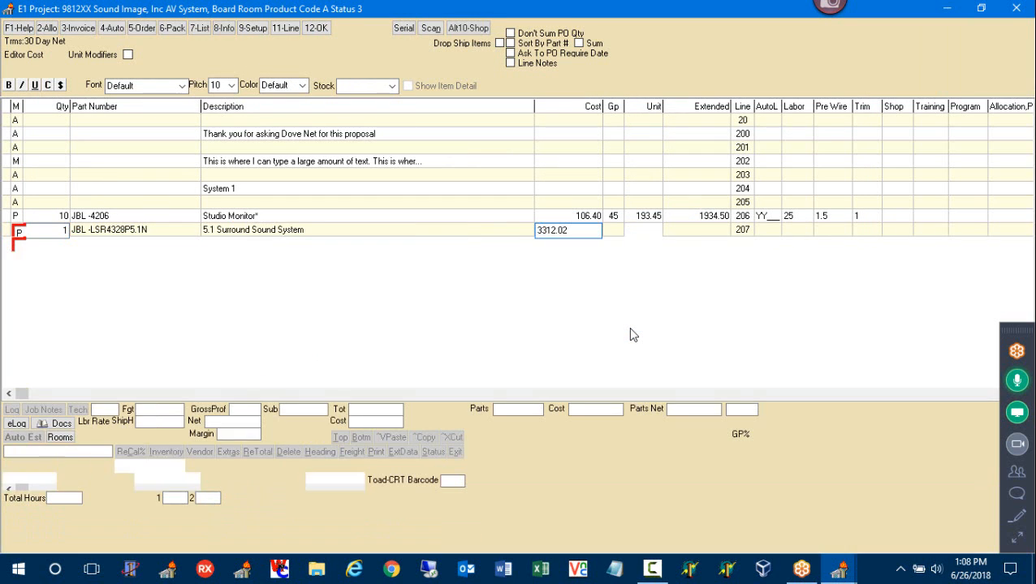
# Set line 207's Pre Wire hours to 2, bringing the total to 8155.26
pyautogui.click(836, 235)
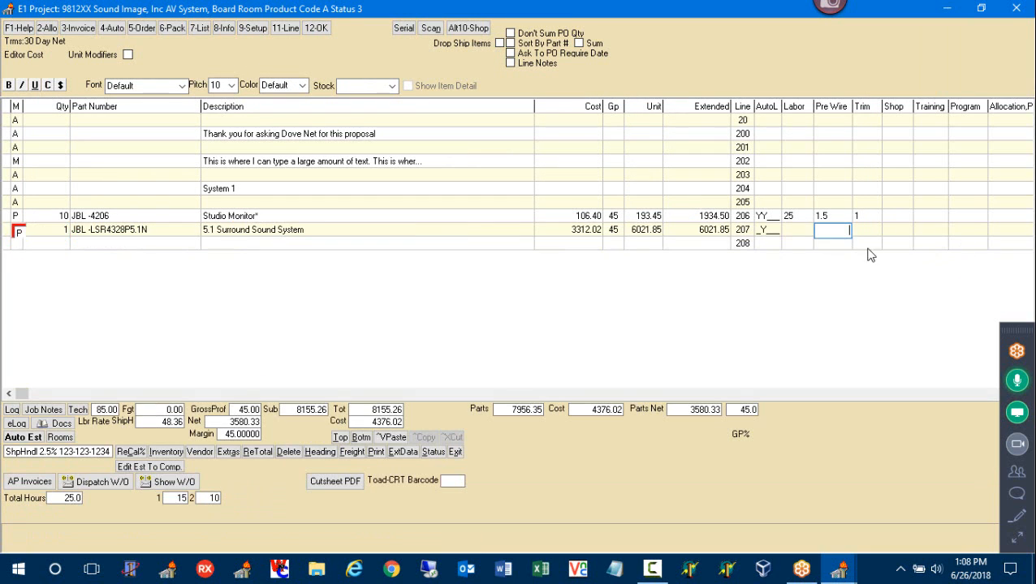
pyautogui.write('2')
pyautogui.press('Return')
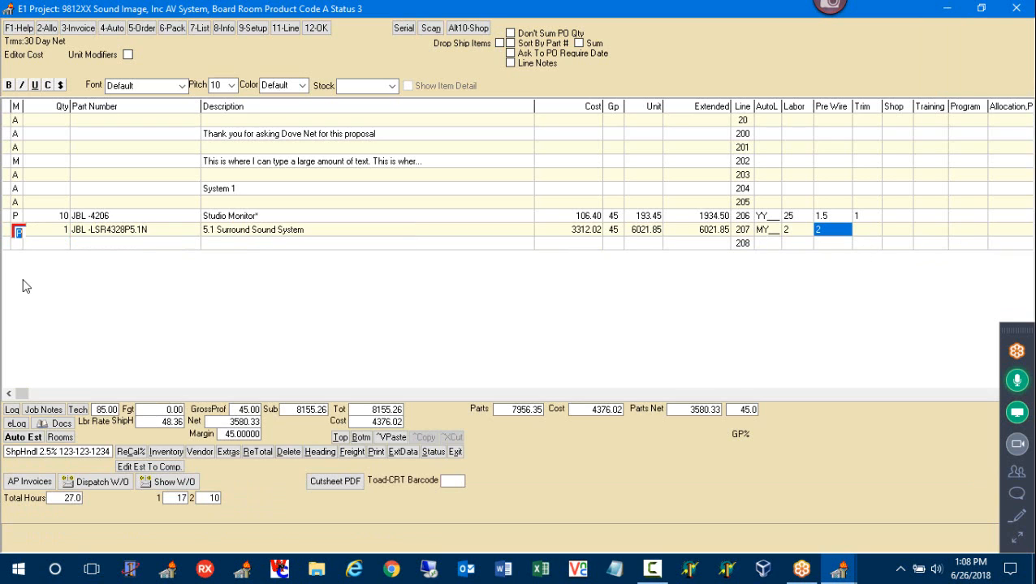
pyautogui.click(20, 247)
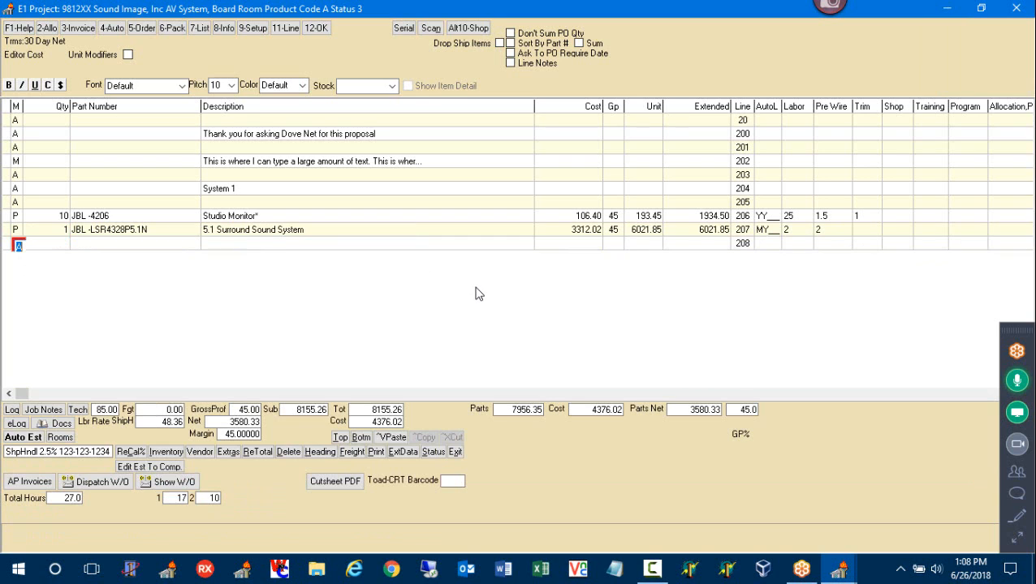
# Look up the EDW-CM1 assembly, choosing the 10Ah battery and the EDW-2-16G module instead of EDW-2-12R4Y
pyautogui.write('P')
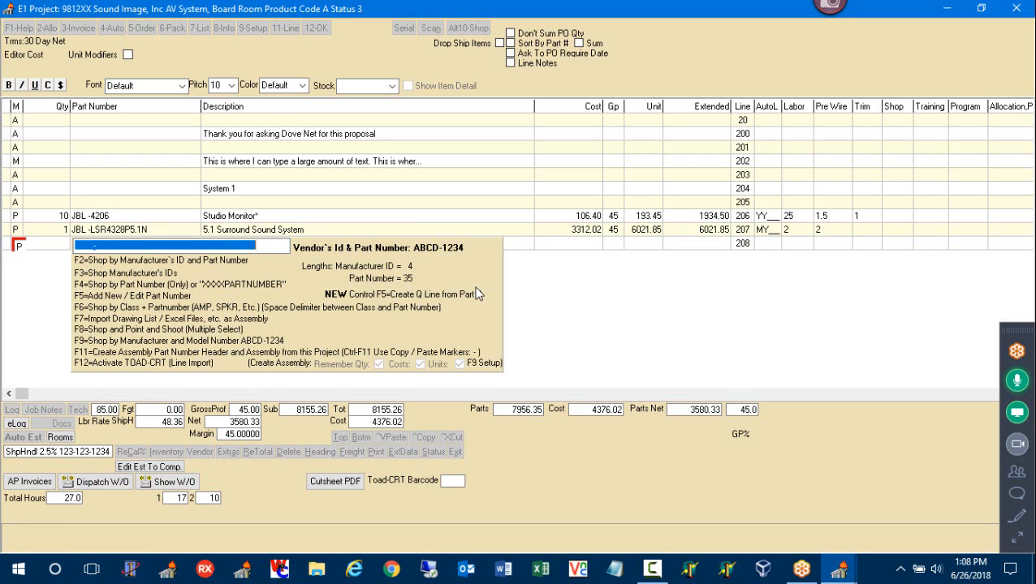
pyautogui.write('EDW-CM1')
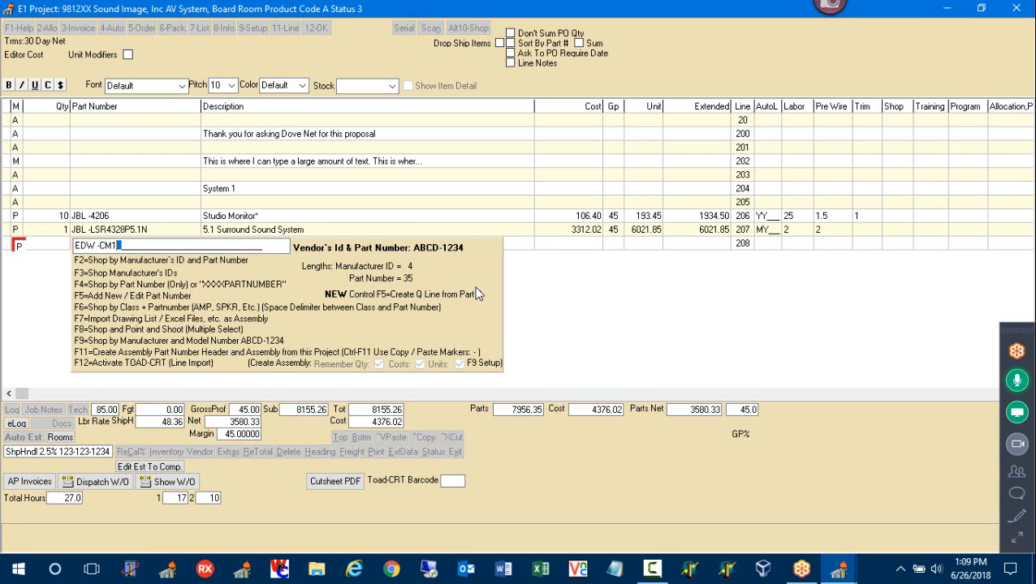
pyautogui.press('Return')
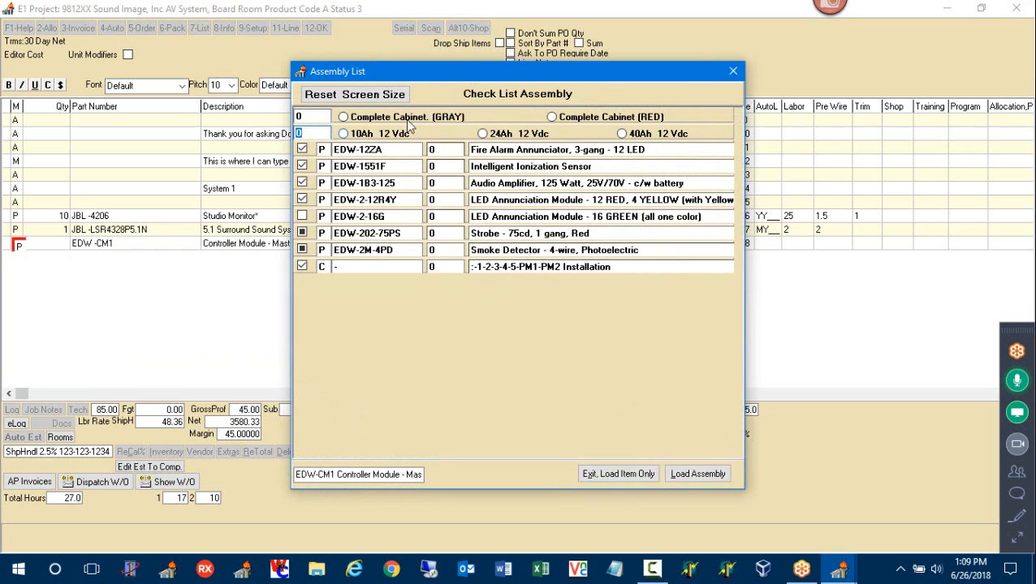
pyautogui.click(399, 136)
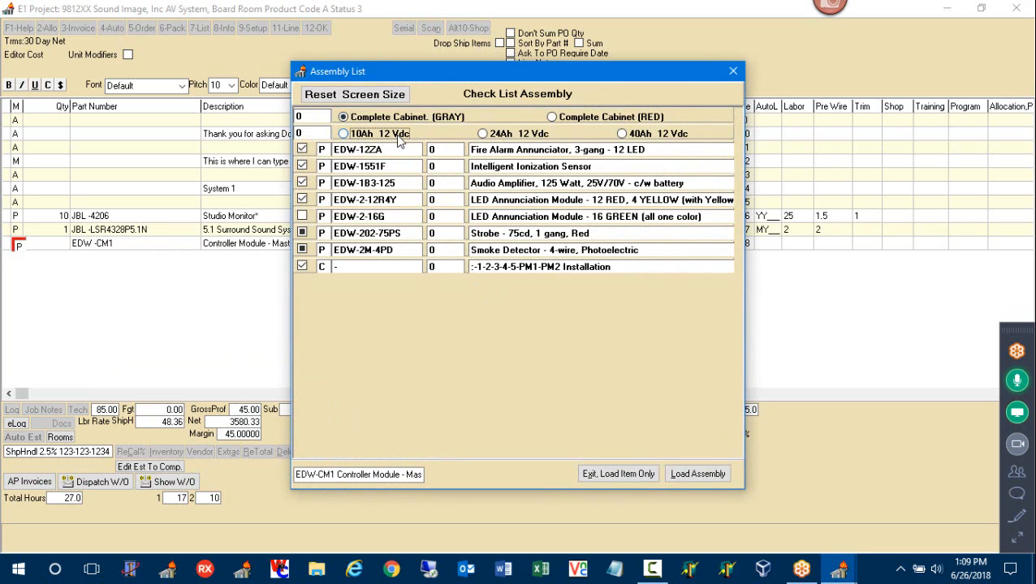
pyautogui.click(302, 215)
pyautogui.click(302, 200)
# Set 10 strobes and 50 smoke detectors, and load the assembly into lines 208–20F
pyautogui.click(431, 234)
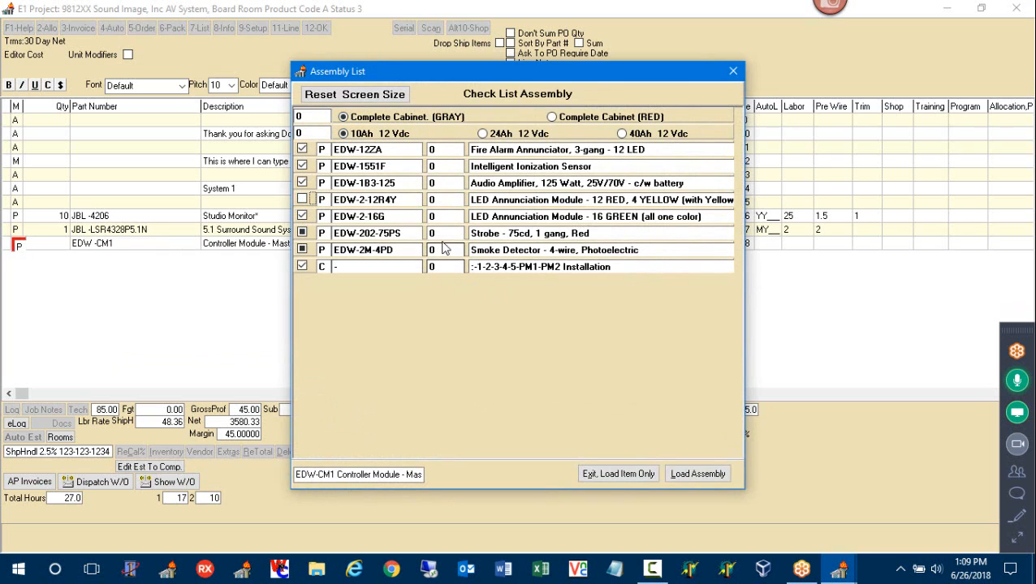
pyautogui.write('10')
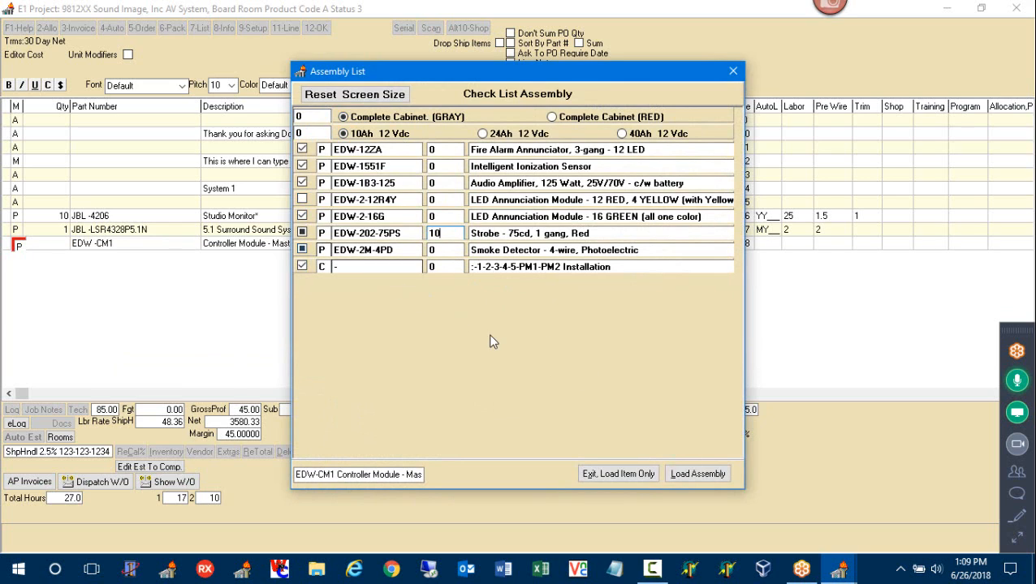
pyautogui.click(688, 477)
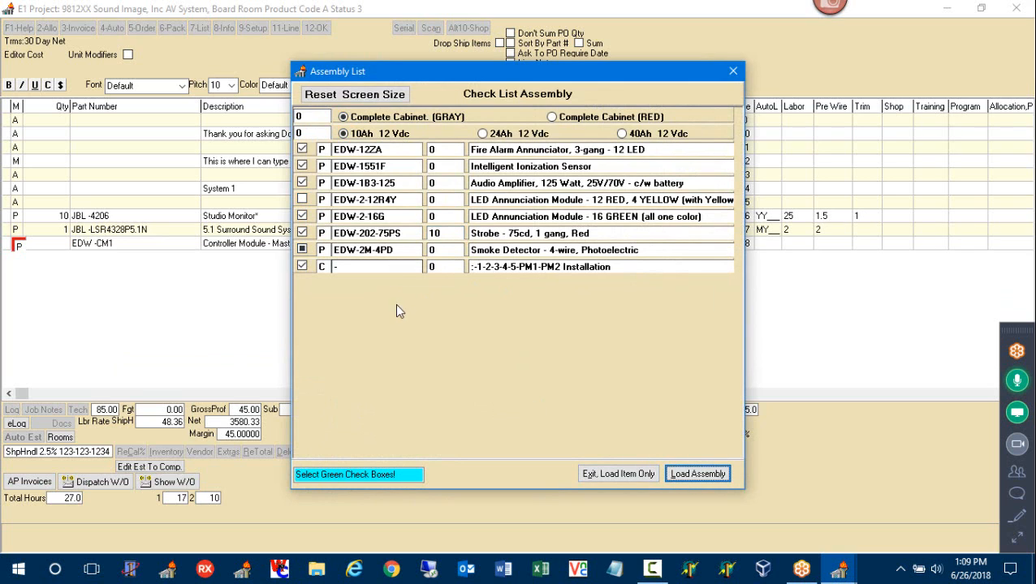
pyautogui.click(303, 250)
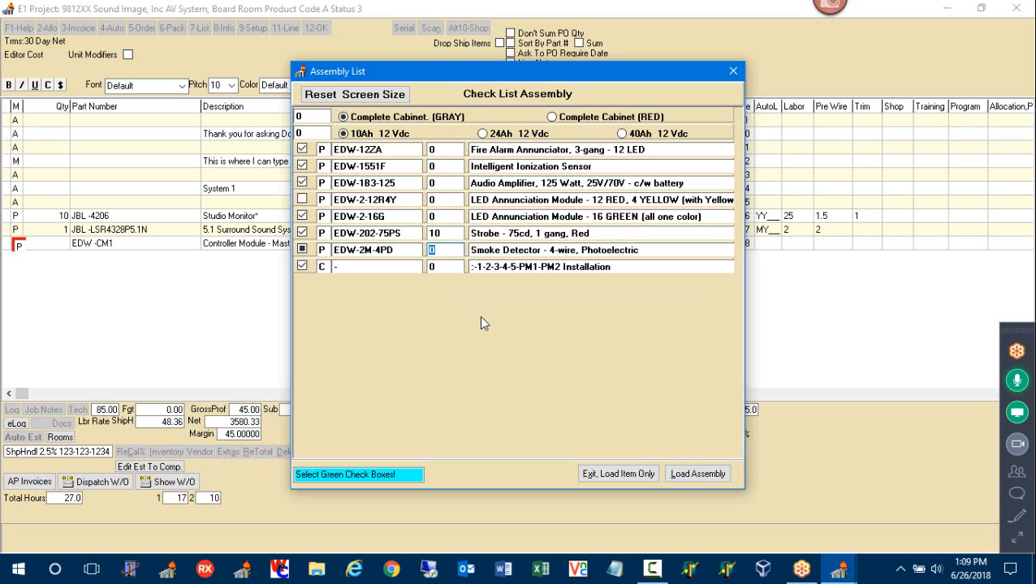
pyautogui.write('50')
pyautogui.click(684, 479)
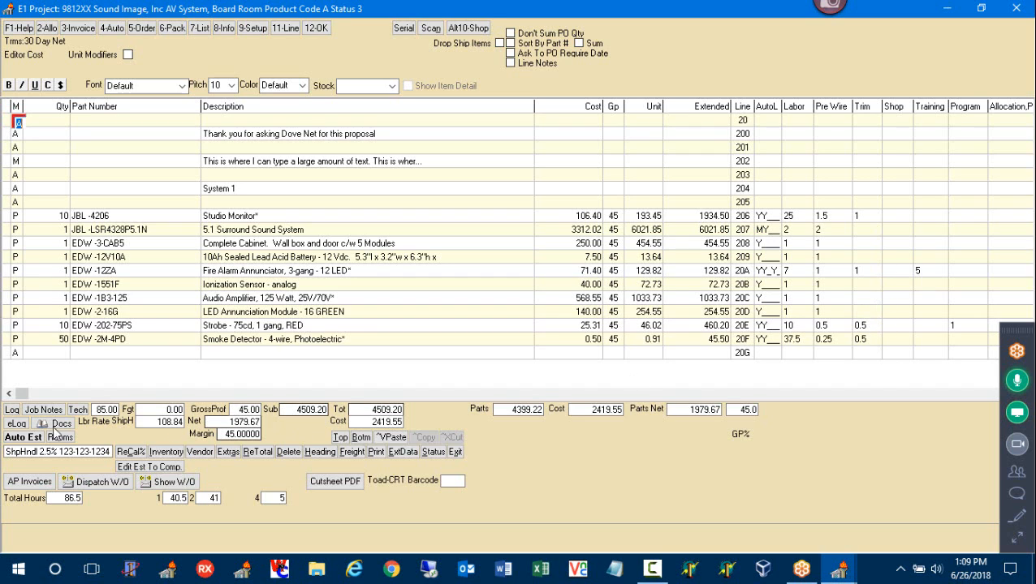
pyautogui.click(18, 355)
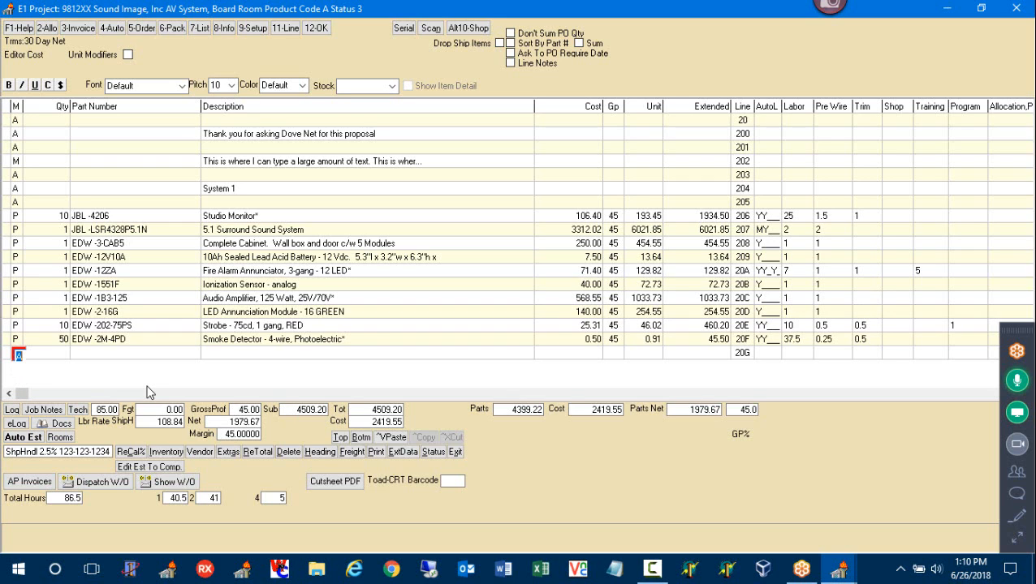
# Put LABR-ASSEMBLY on line 20G and review its labor lines like Prewire, Shop Time and Drafting
pyautogui.write('pLABR-')
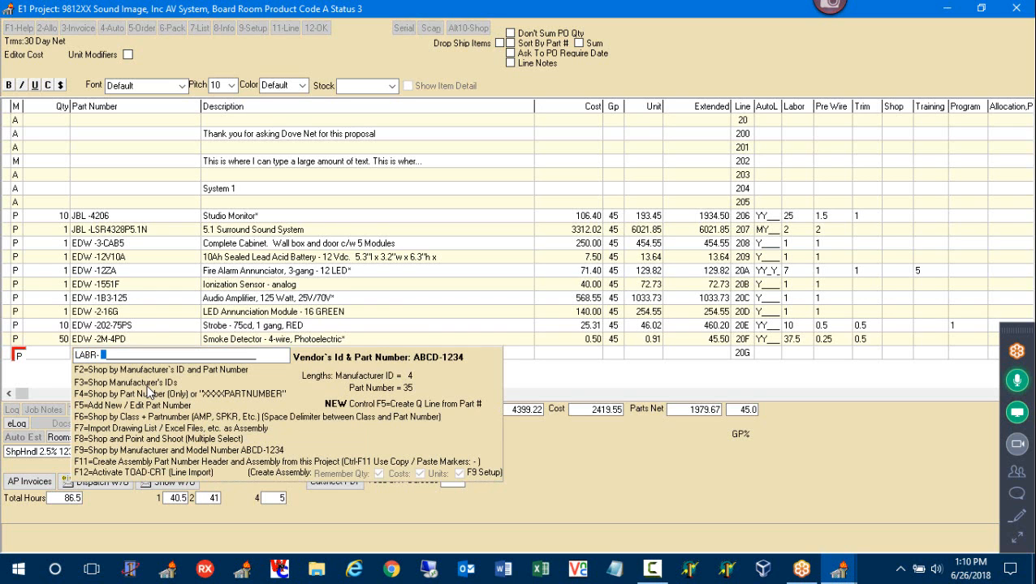
pyautogui.press('Return')
pyautogui.press('Return')
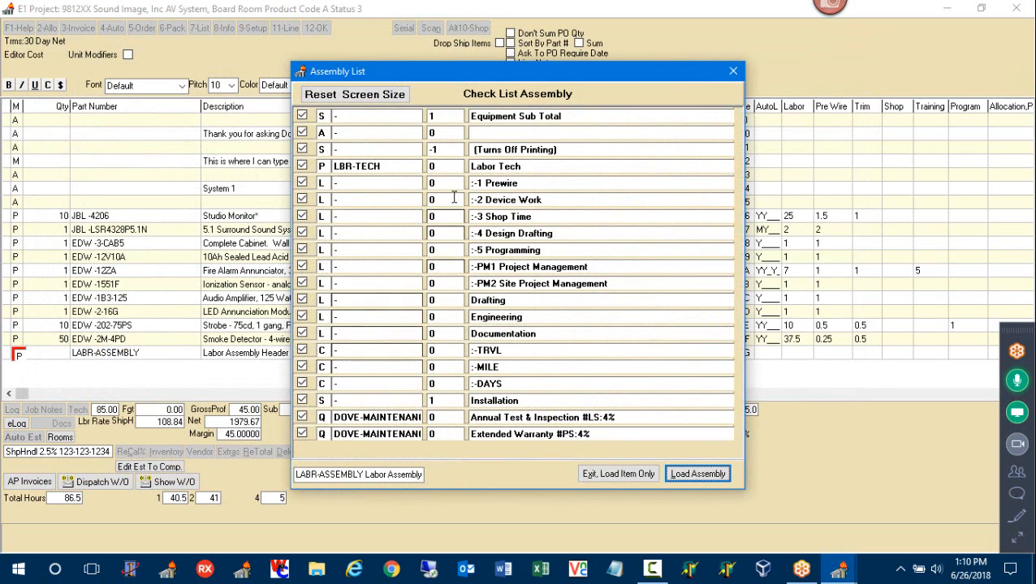
pyautogui.click(528, 183)
pyautogui.moveTo(528, 183); pyautogui.dragTo(471, 217)
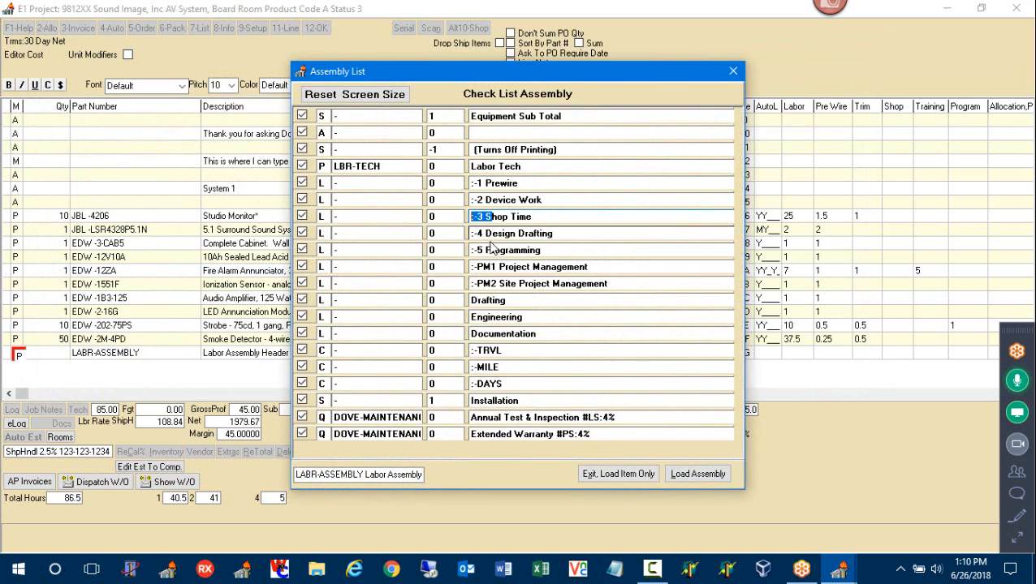
pyautogui.click(500, 268)
pyautogui.moveTo(501, 301); pyautogui.dragTo(471, 300)
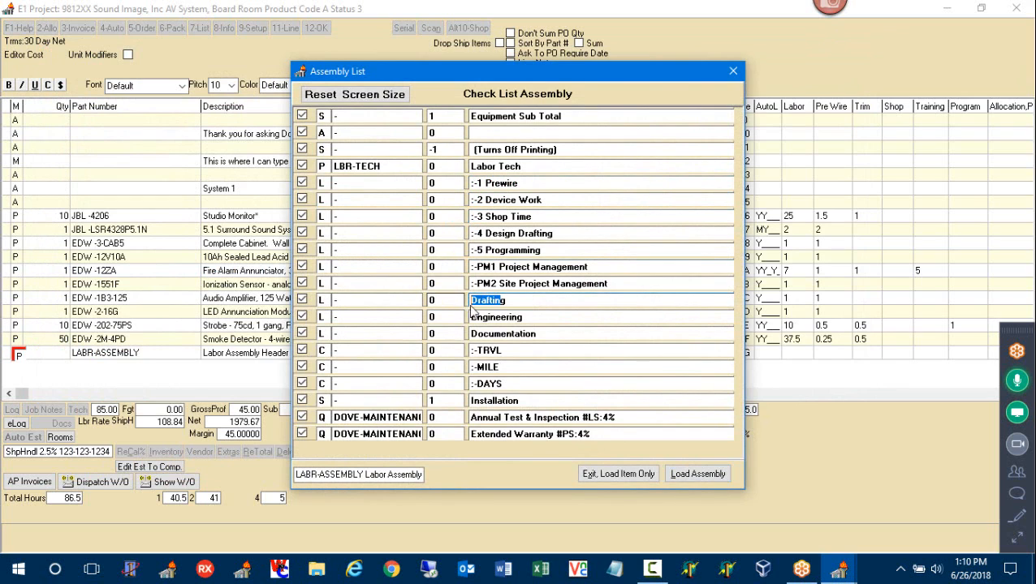
pyautogui.moveTo(479, 233); pyautogui.dragTo(470, 233)
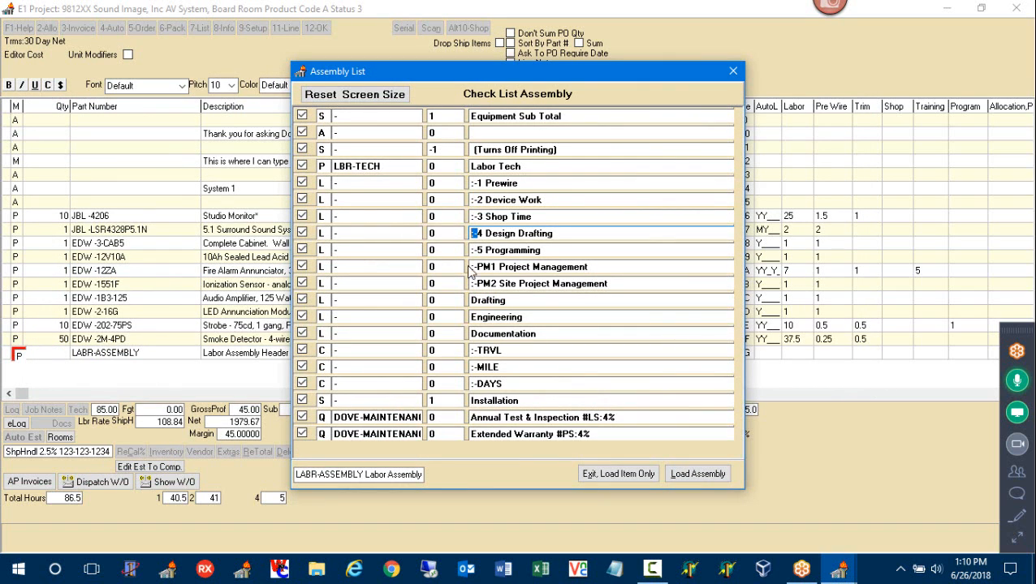
pyautogui.moveTo(553, 76); pyautogui.dragTo(409, 94)
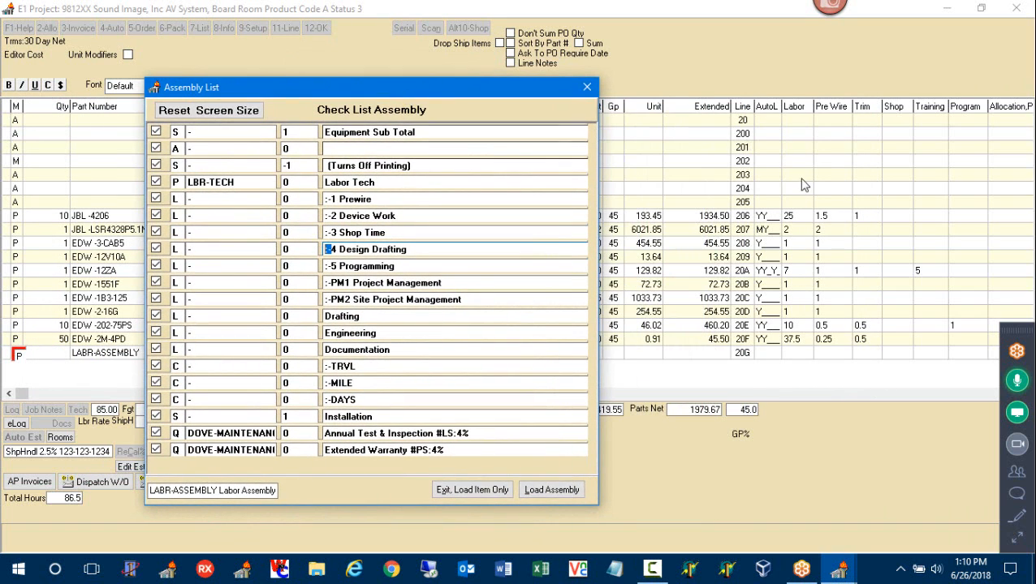
# Enter labor quantities: Drafting 10, Engineering 40, and Documentation 8
pyautogui.click(294, 316)
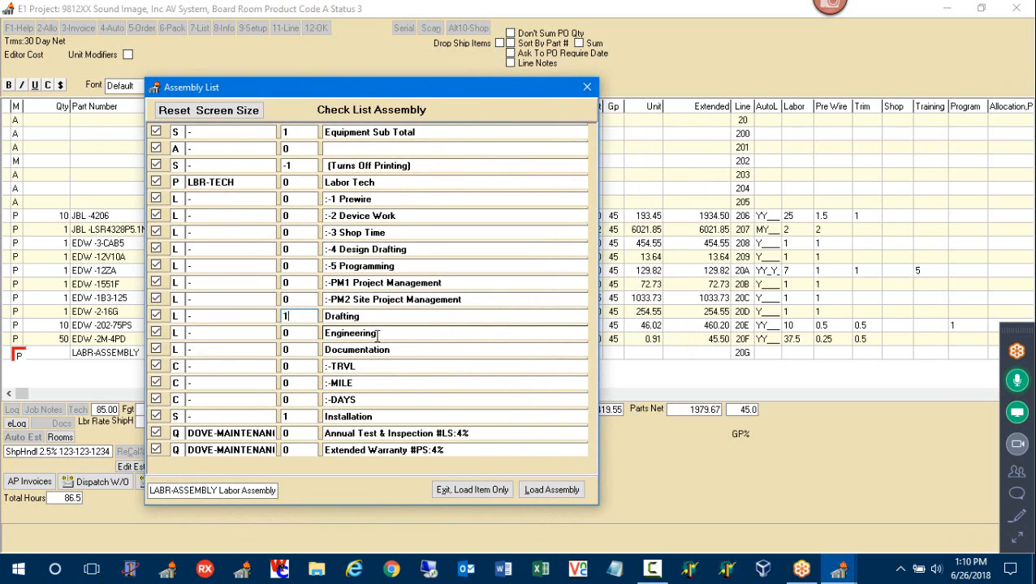
pyautogui.write('10')
pyautogui.press('Return')
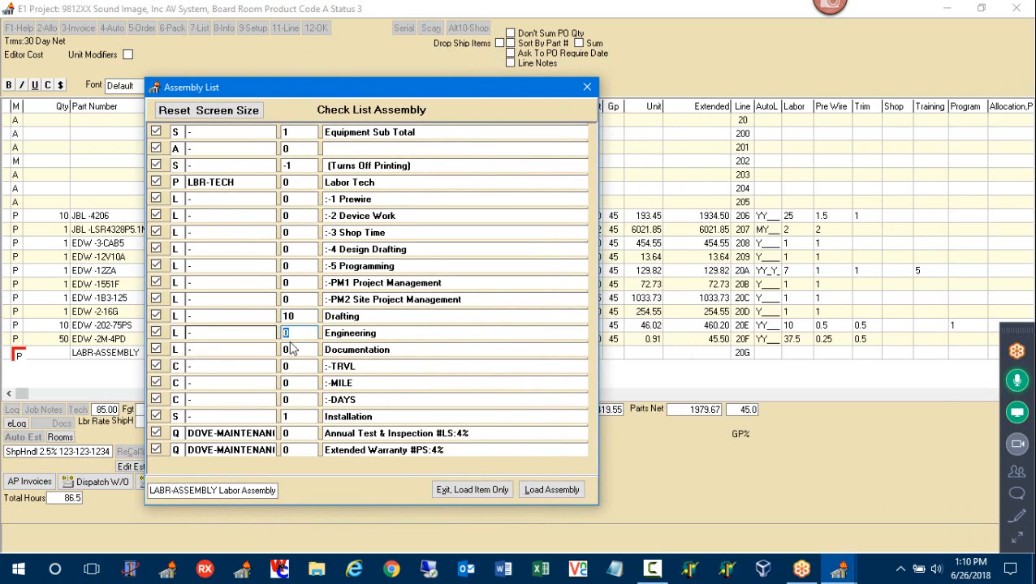
pyautogui.write('5')
pyautogui.press('Return')
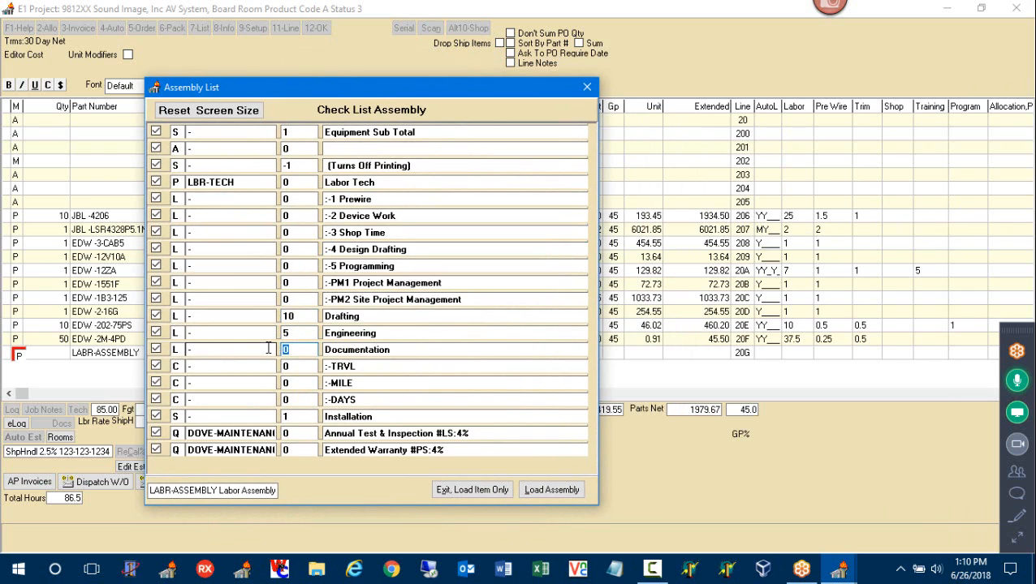
pyautogui.write('8')
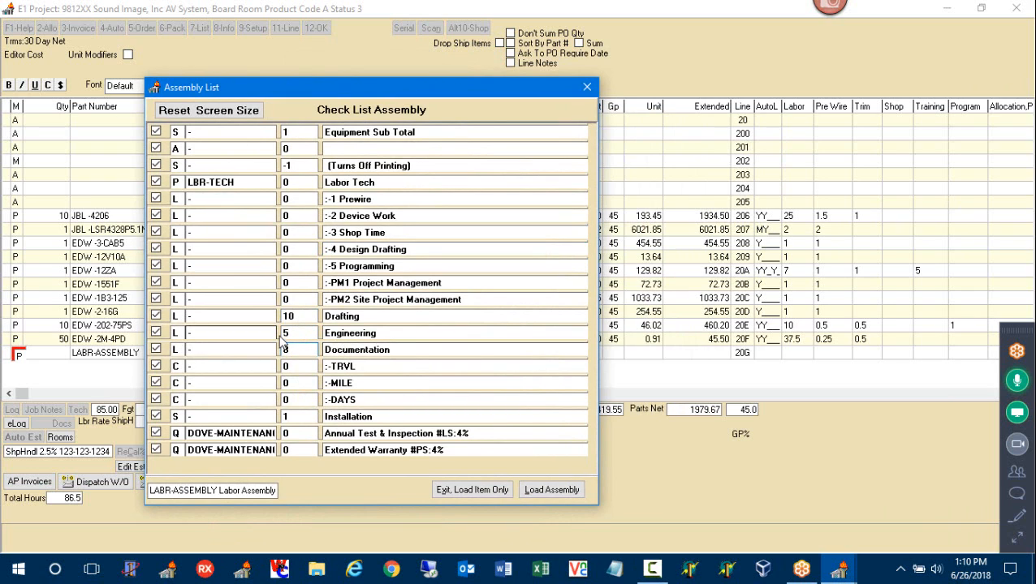
pyautogui.click(284, 334)
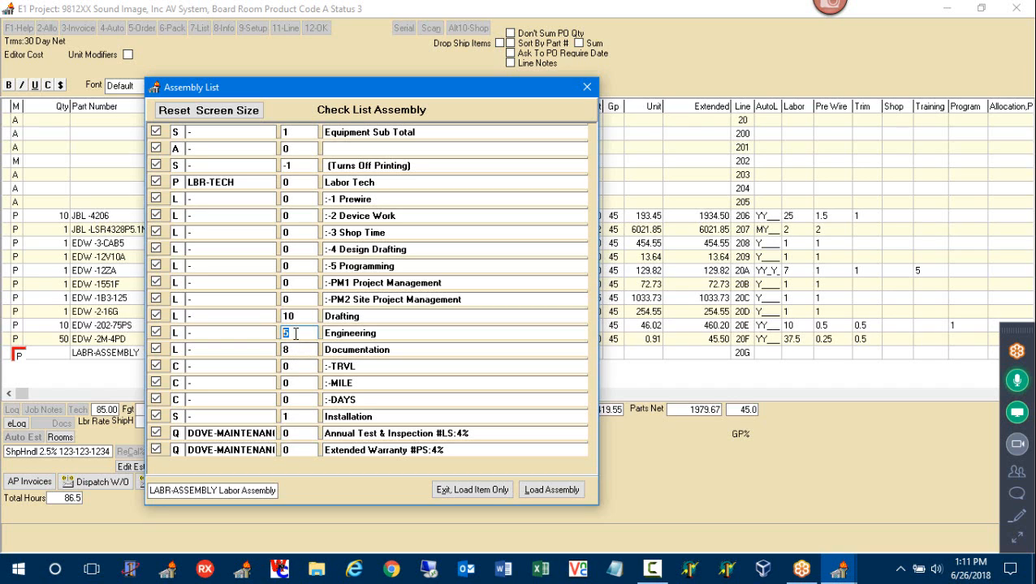
pyautogui.write('40')
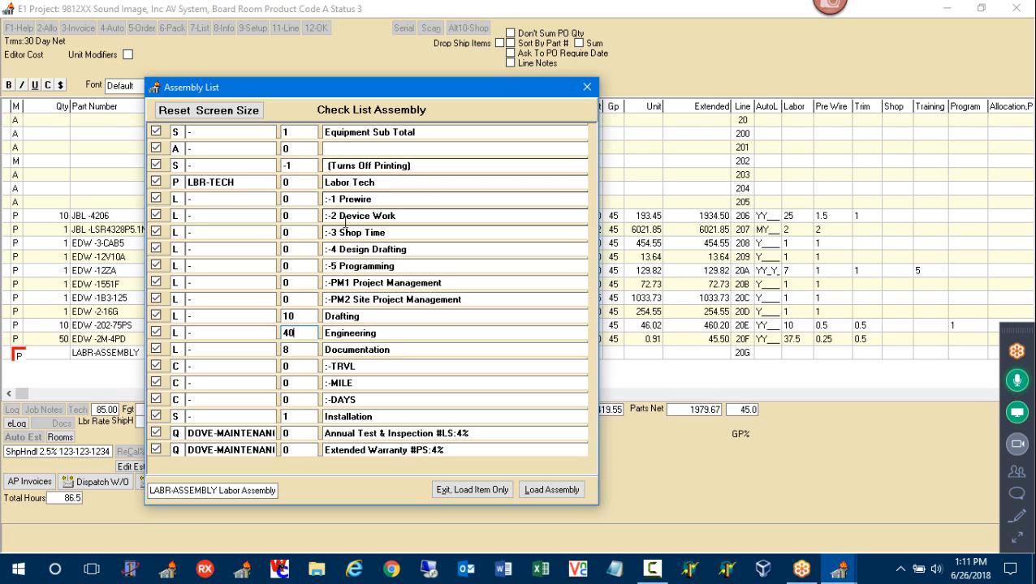
pyautogui.moveTo(296, 331); pyautogui.dragTo(257, 334)
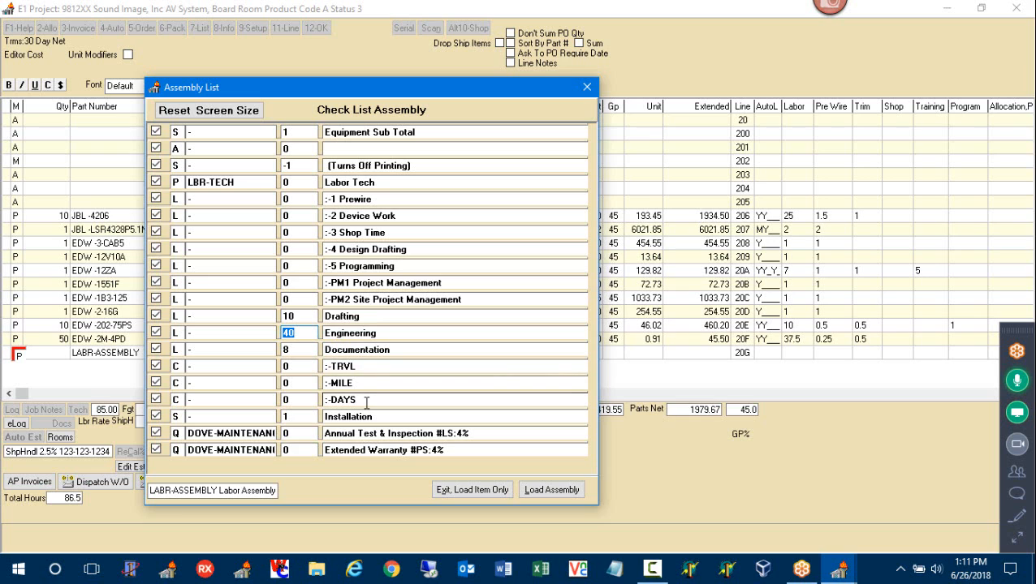
# Review the Annual Test & Inspection and Extended Warranty lines, then load the labor assembly
pyautogui.click(398, 433)
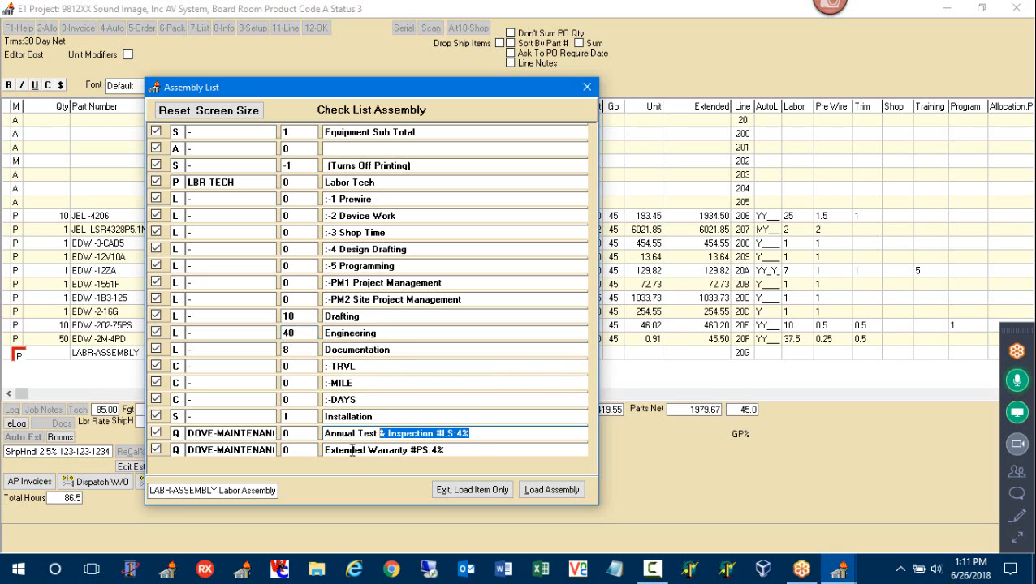
pyautogui.click(452, 450)
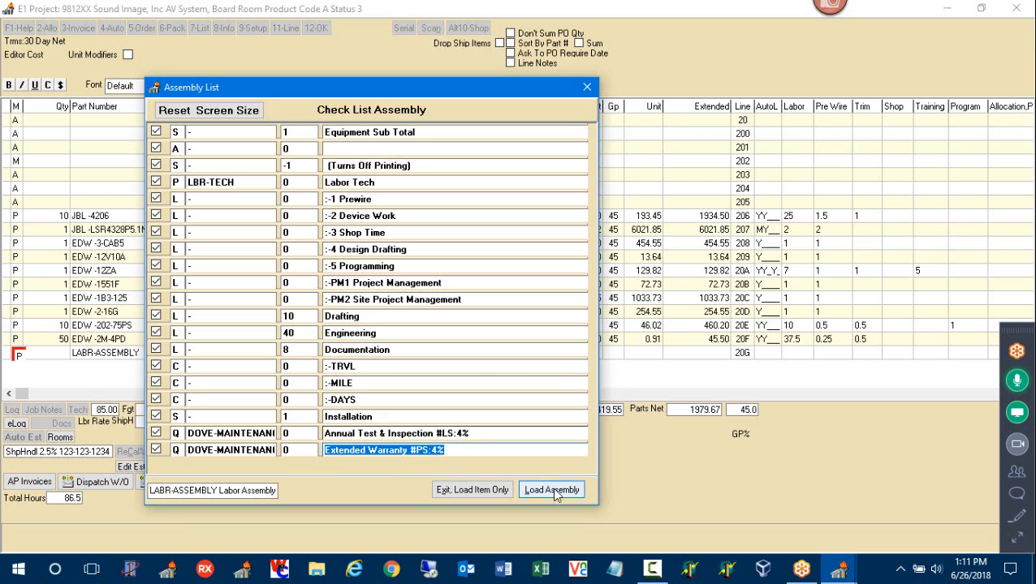
pyautogui.moveTo(413, 433); pyautogui.dragTo(369, 433)
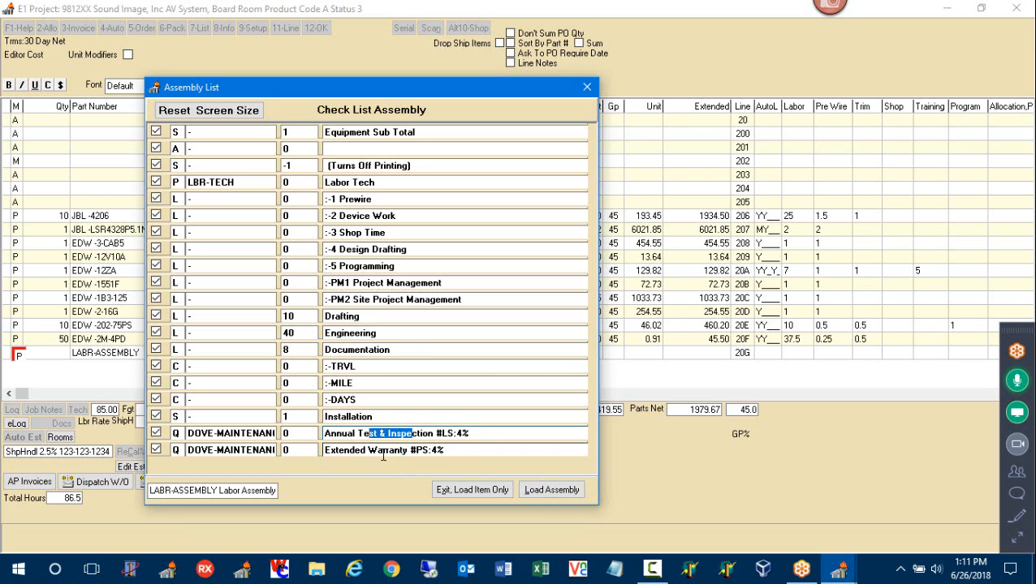
pyautogui.click(385, 451)
# Load the labor assembly and auto-estimate its hours (Prewire 40.5, Device Work 41), totalling 25989.35
pyautogui.click(549, 490)
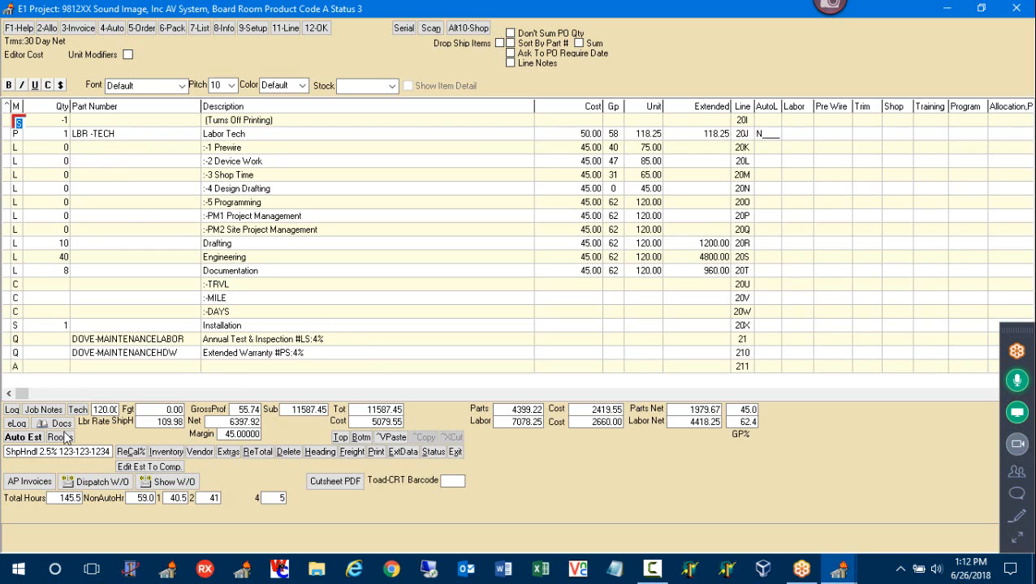
pyautogui.click(23, 437)
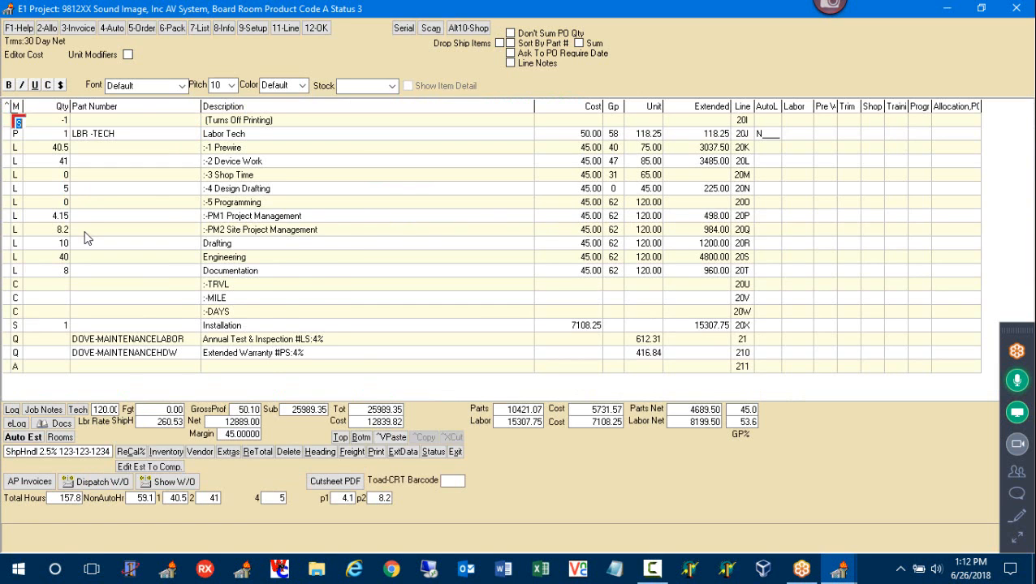
pyautogui.press('pageup')
pyautogui.press('pageup')
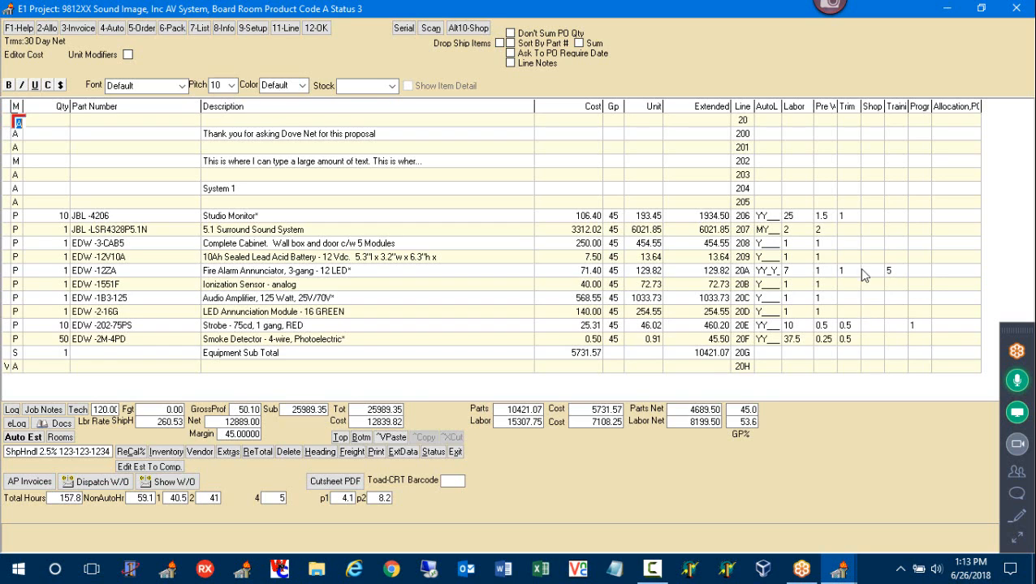
# Try 5 Trim hours on the Fire Alarm Annunciator, restore it to 1, then jump to the estimate's end
pyautogui.click(850, 272)
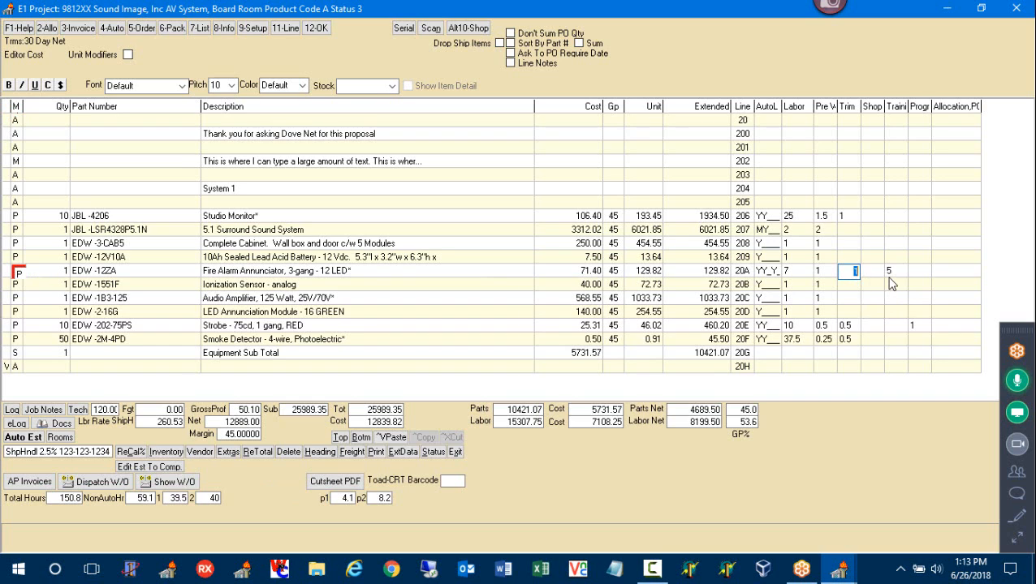
pyautogui.write('5')
pyautogui.press('Return')
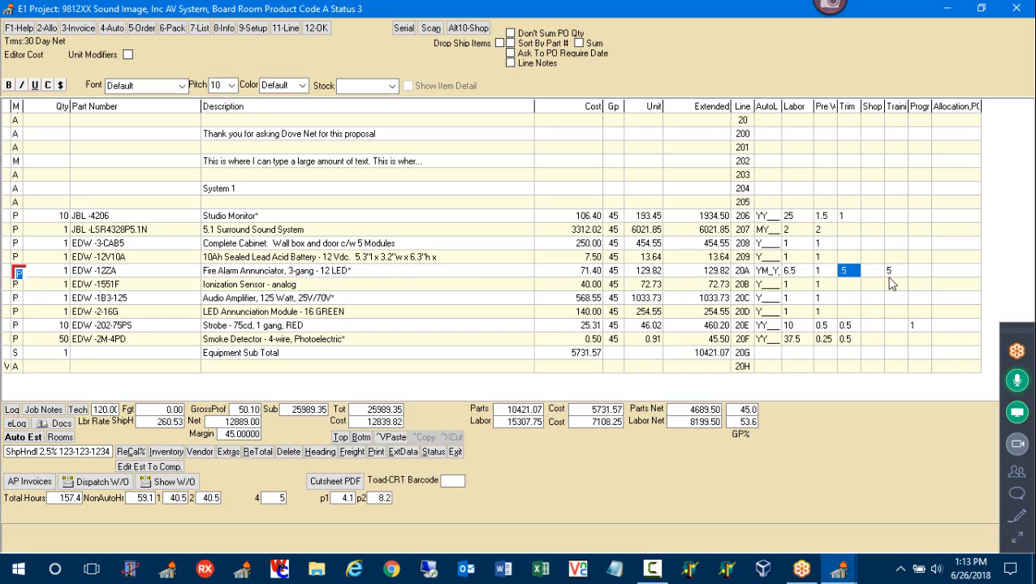
pyautogui.click(848, 270)
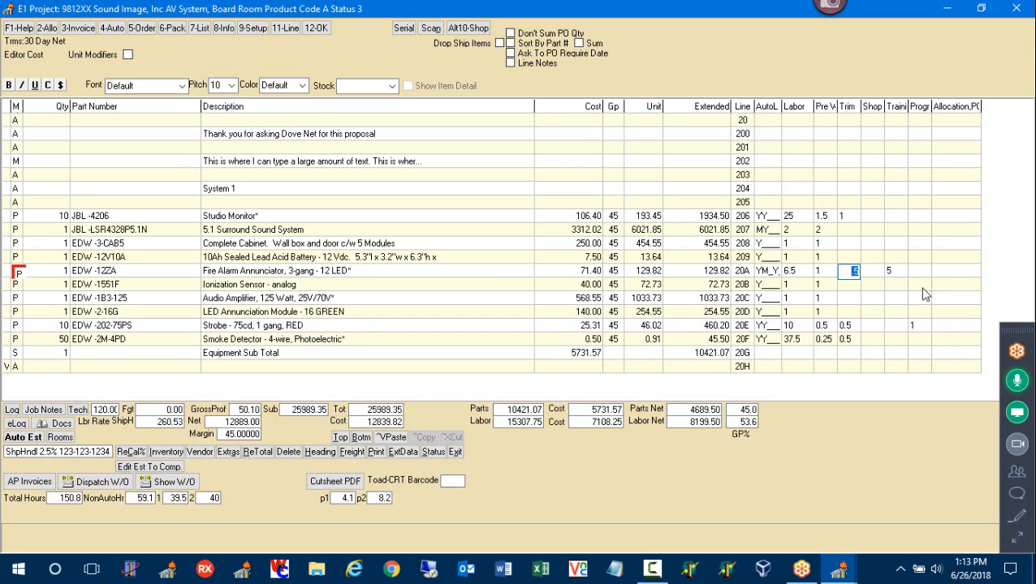
pyautogui.press('BackSpace')
pyautogui.write('1')
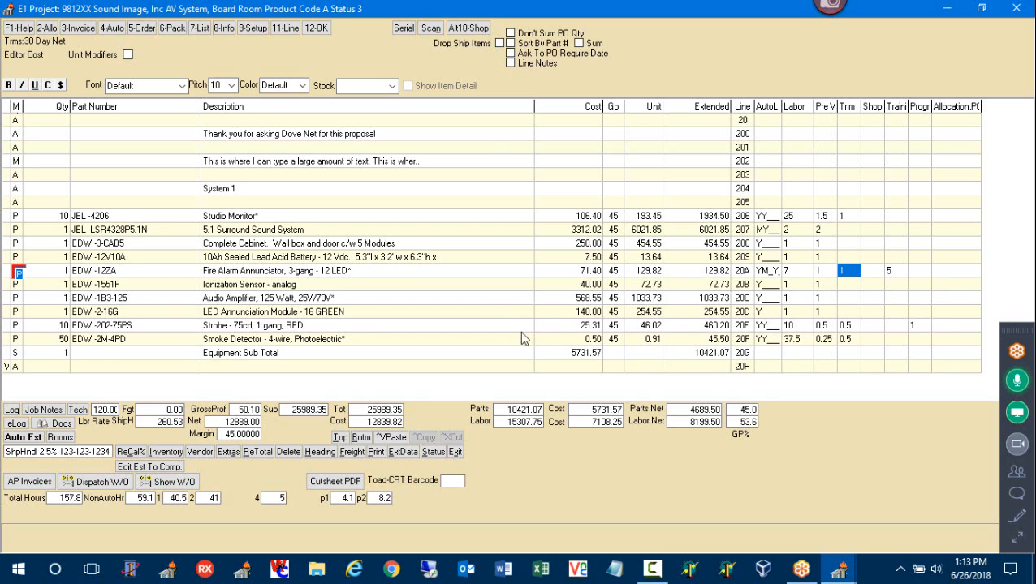
pyautogui.click(362, 440)
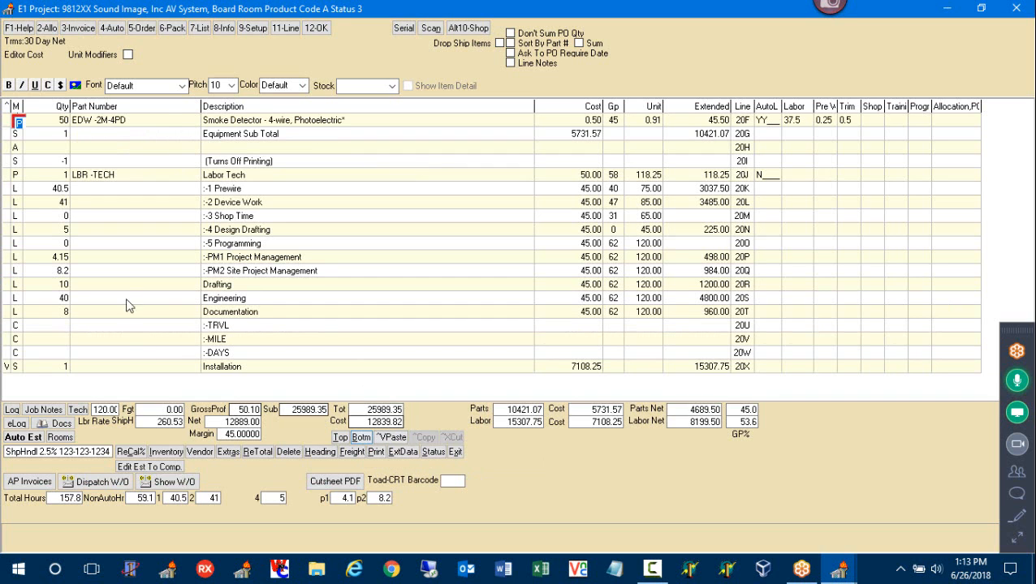
# Raise the Smoke Detector quantity to 100 and re-estimate labor to Prewire 53, Device Work 66
pyautogui.click(50, 122)
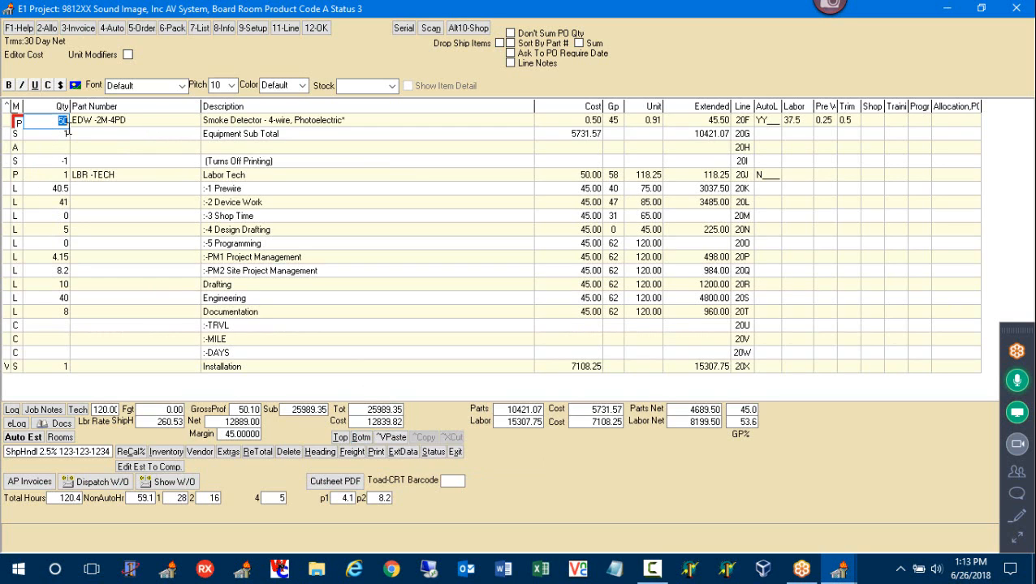
pyautogui.write('100')
pyautogui.press('Return')
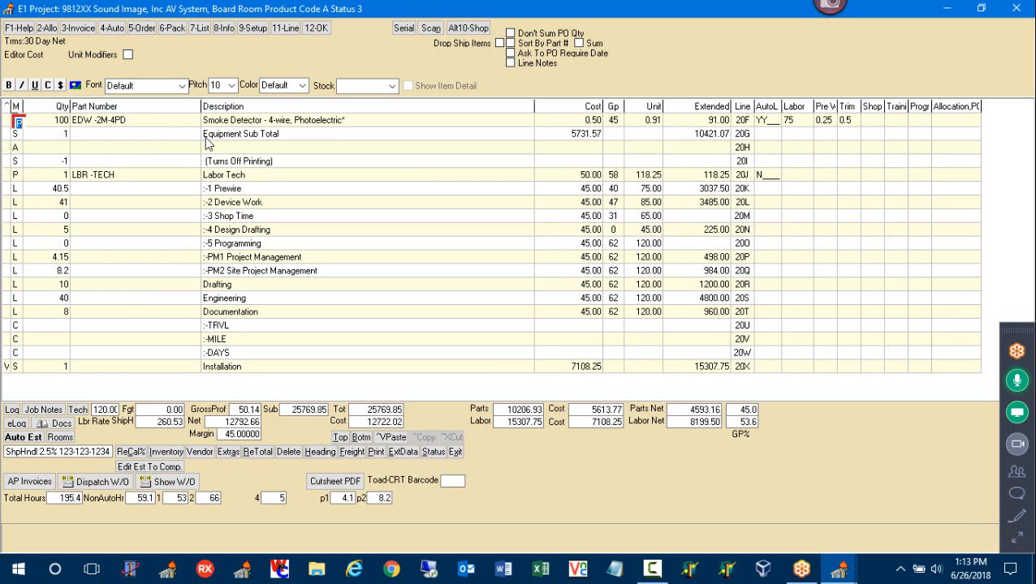
pyautogui.click(24, 439)
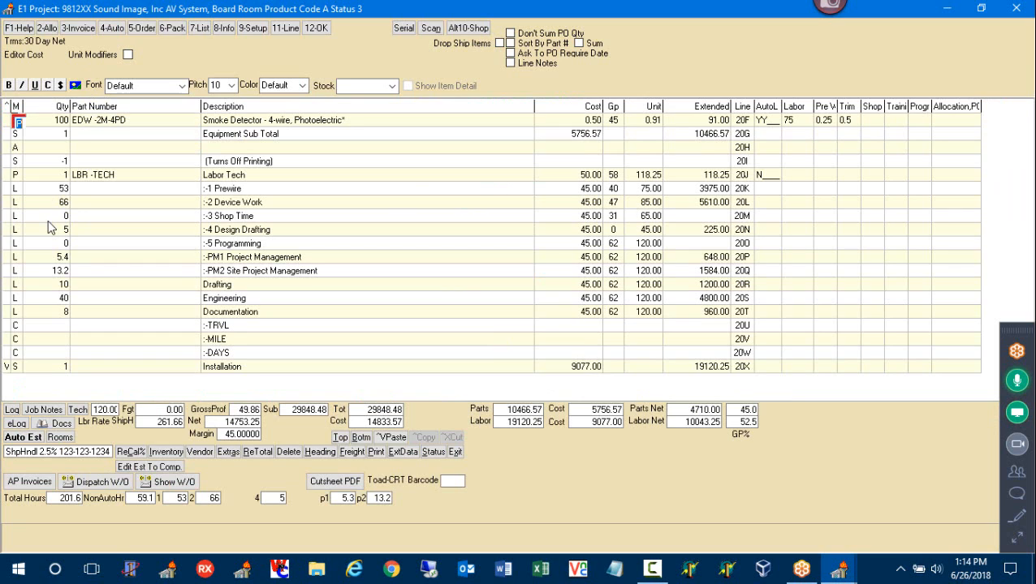
pyautogui.click(62, 497)
# Set the Prewire labor quantity to 75 hours, bringing the estimate total to 31498.48
pyautogui.click(255, 31)
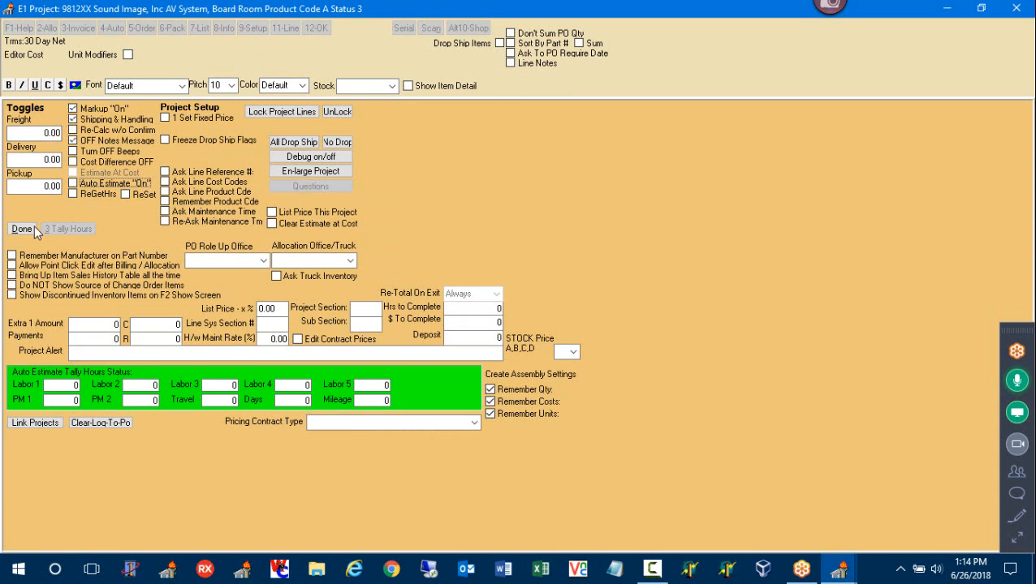
pyautogui.click(22, 229)
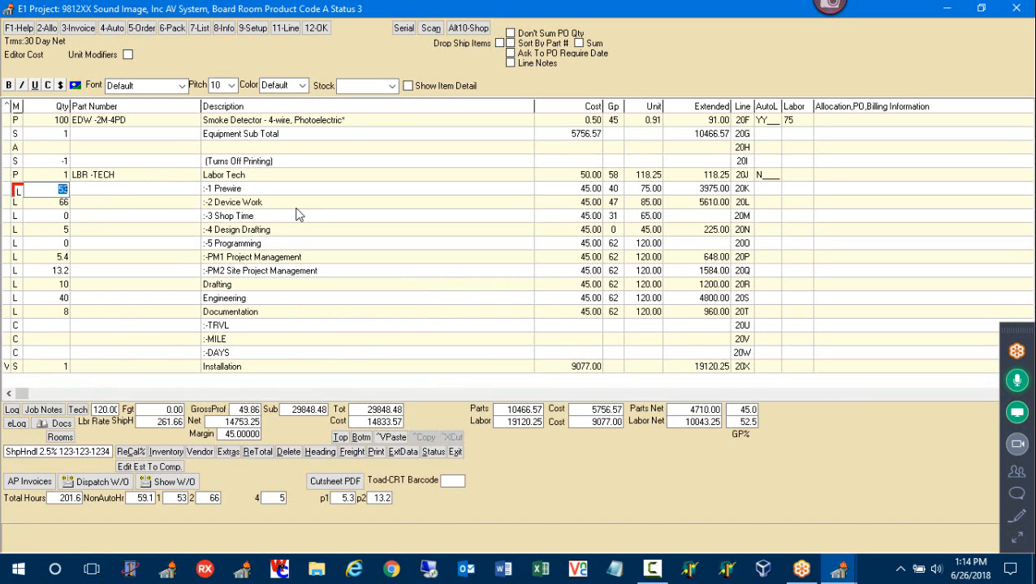
pyautogui.write('75')
pyautogui.press('Return')
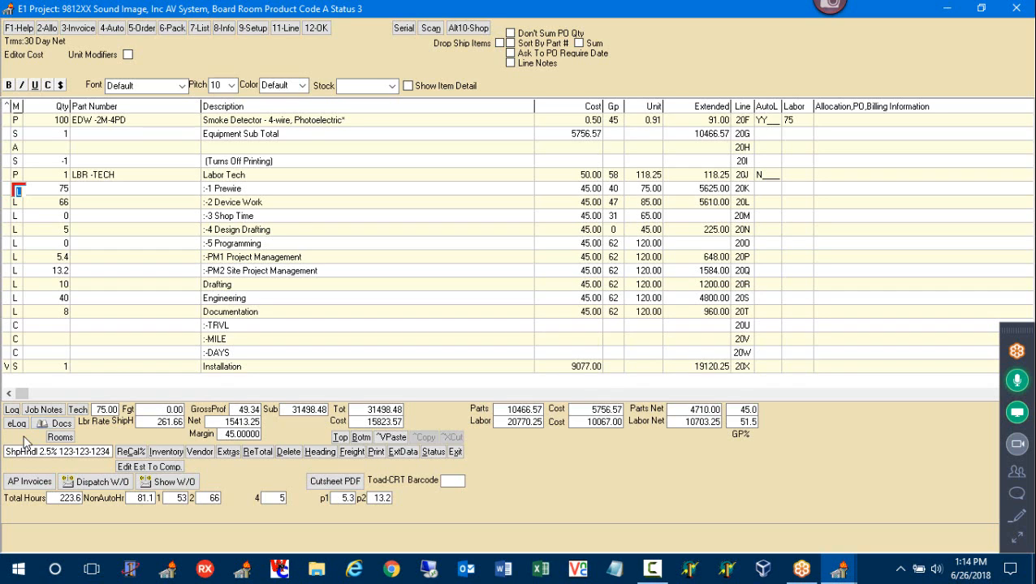
# Turn on auto estimating in project setup and recalculate, returning Prewire to 53 hours and 29848.48
pyautogui.click(254, 28)
pyautogui.click(83, 186)
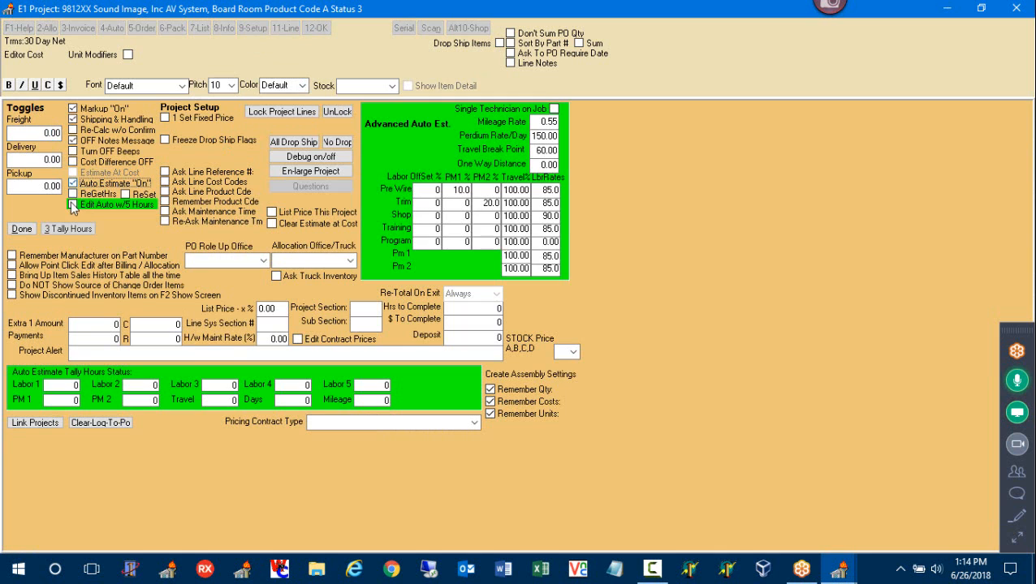
pyautogui.click(71, 202)
pyautogui.click(33, 230)
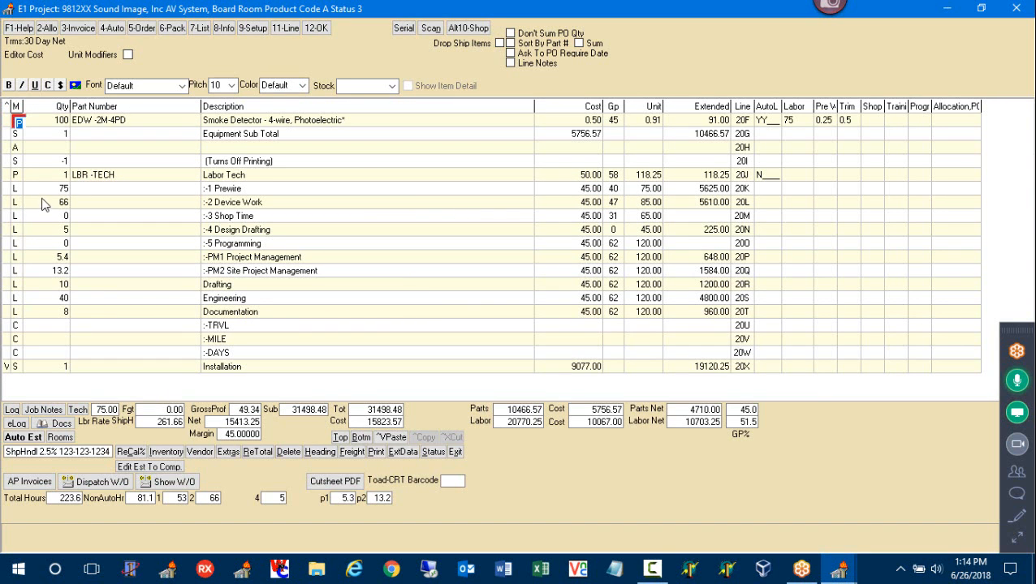
pyautogui.click(57, 439)
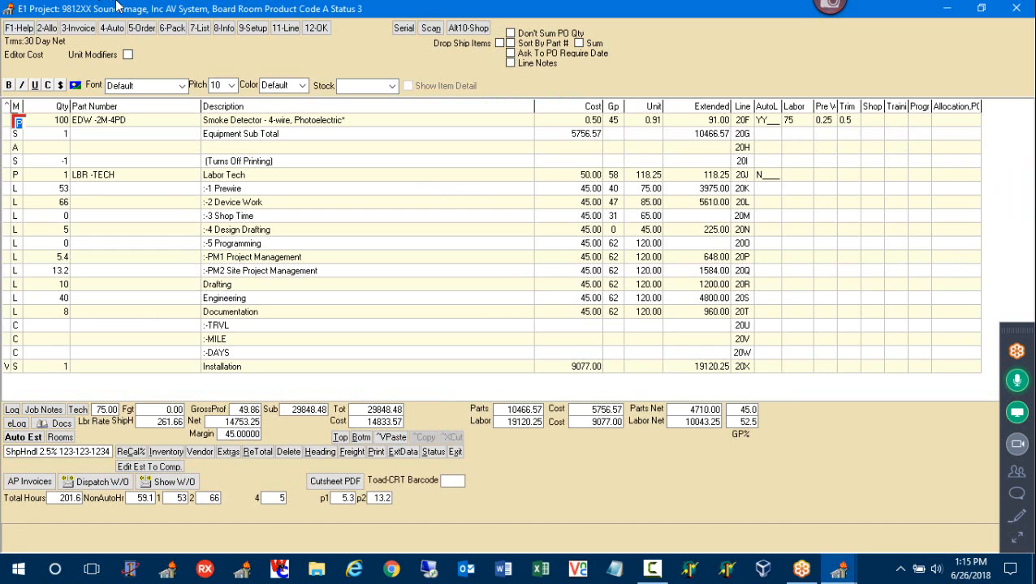
# Set the Pre Wire labor offset to 100% in project setup and re-tally the labor hours
pyautogui.click(252, 31)
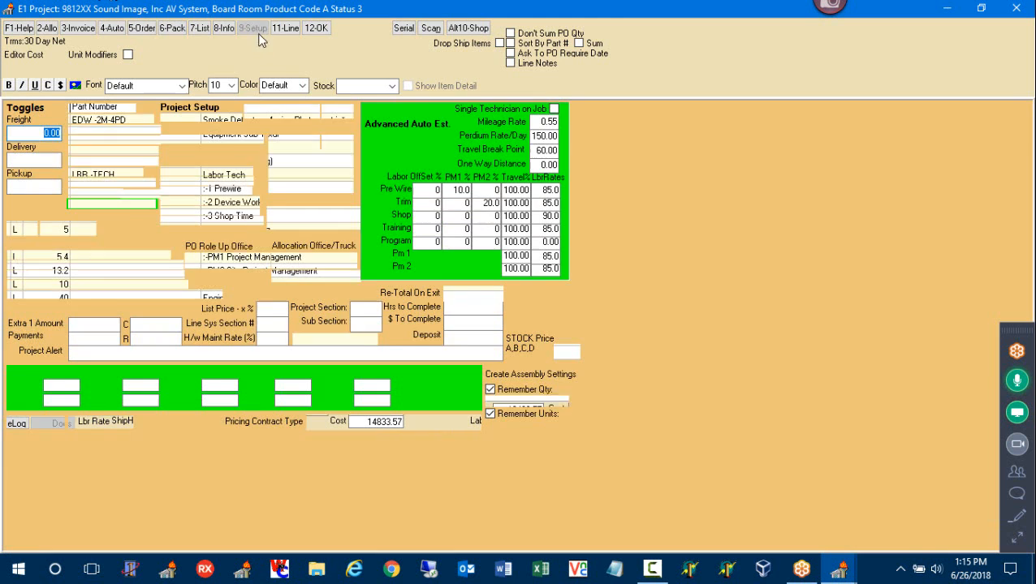
pyautogui.click(429, 190)
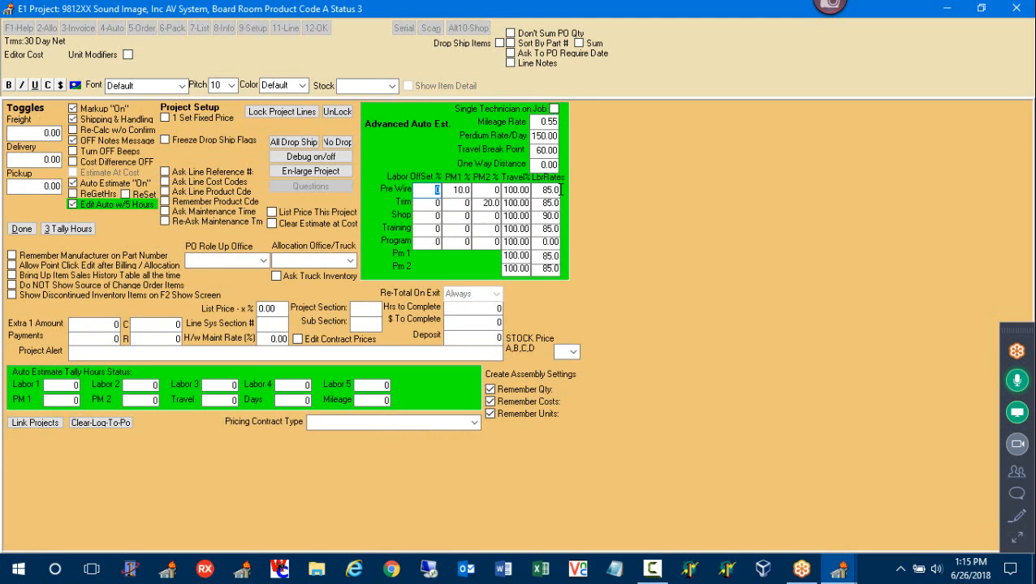
pyautogui.write('100')
pyautogui.click(80, 231)
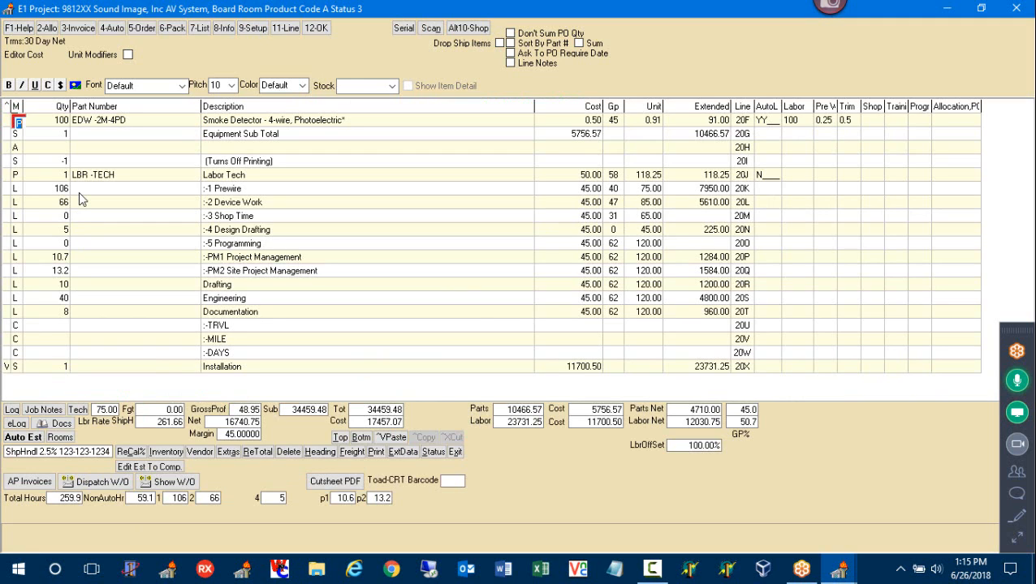
# Change the Pre Wire offset to -100% and re-tally, dropping Prewire to 0 hours
pyautogui.click(252, 30)
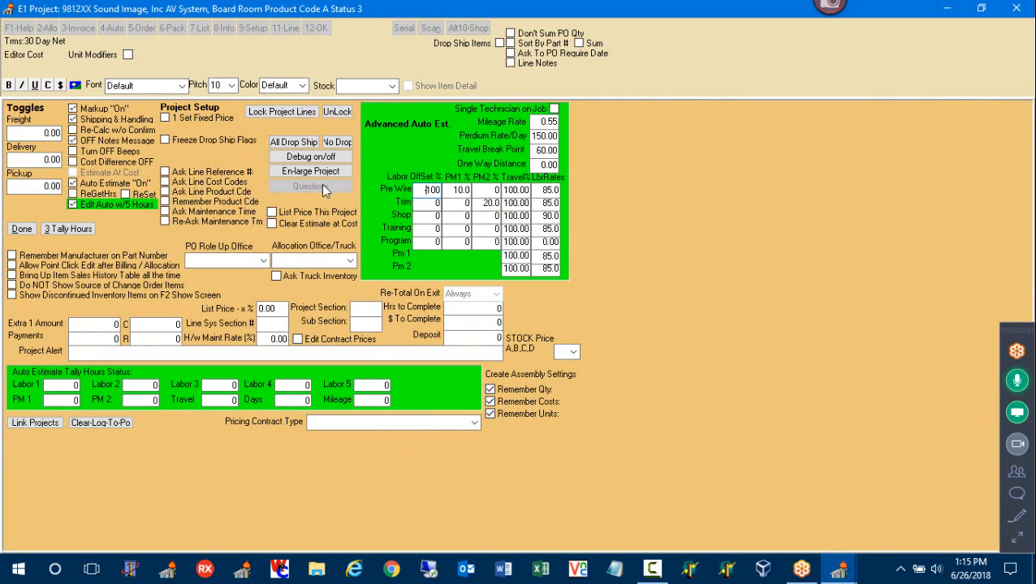
pyautogui.write('-')
pyautogui.click(72, 228)
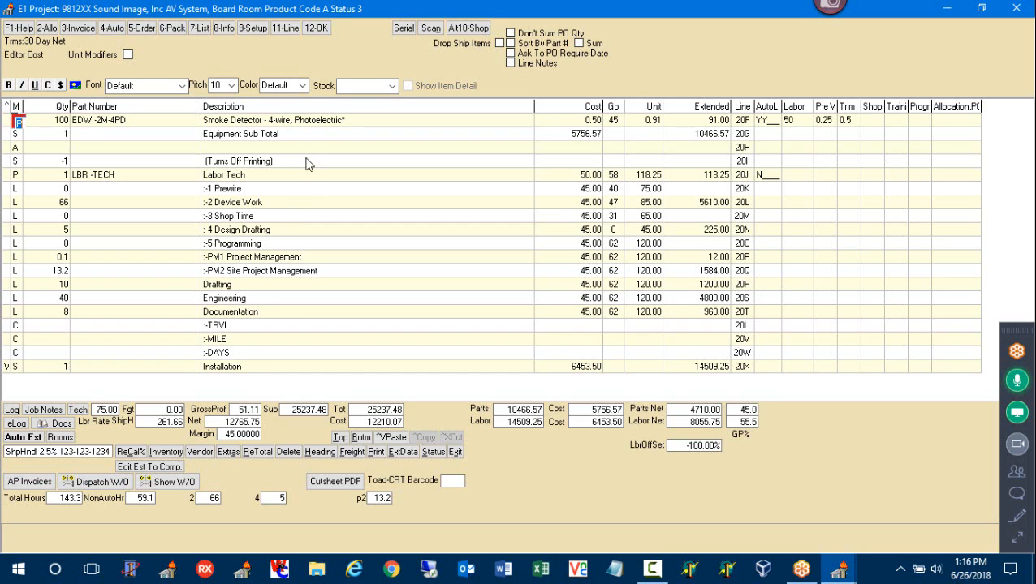
# Change the Pre Wire labor offset to -50% and re-tally, giving 26.5 Prewire hours and 27542.98 total
pyautogui.click(258, 28)
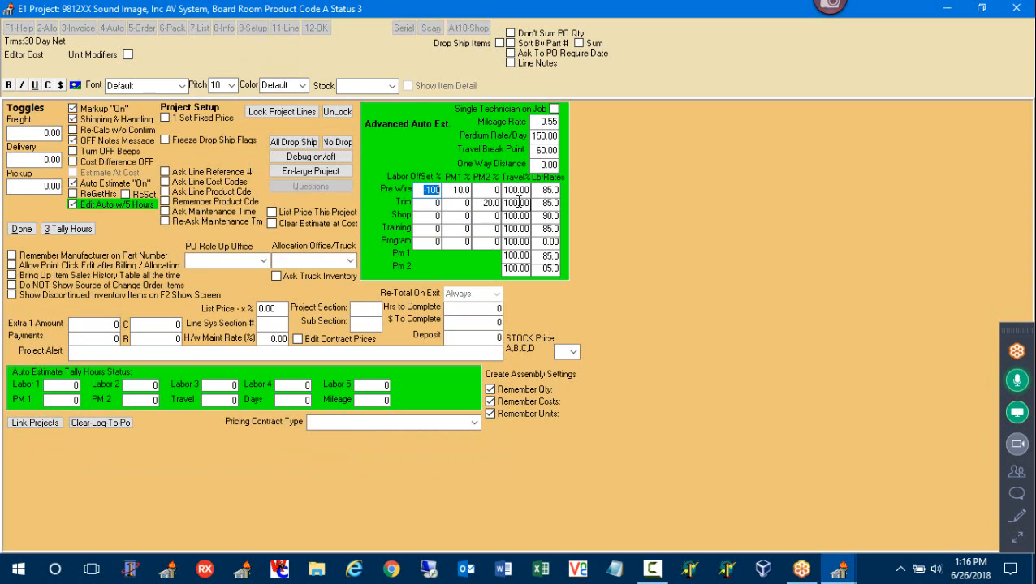
pyautogui.write('5')
pyautogui.write('00')
pyautogui.press('BackSpace')
pyautogui.press('BackSpace')
pyautogui.press('BackSpace')
pyautogui.write('-50')
pyautogui.click(58, 230)
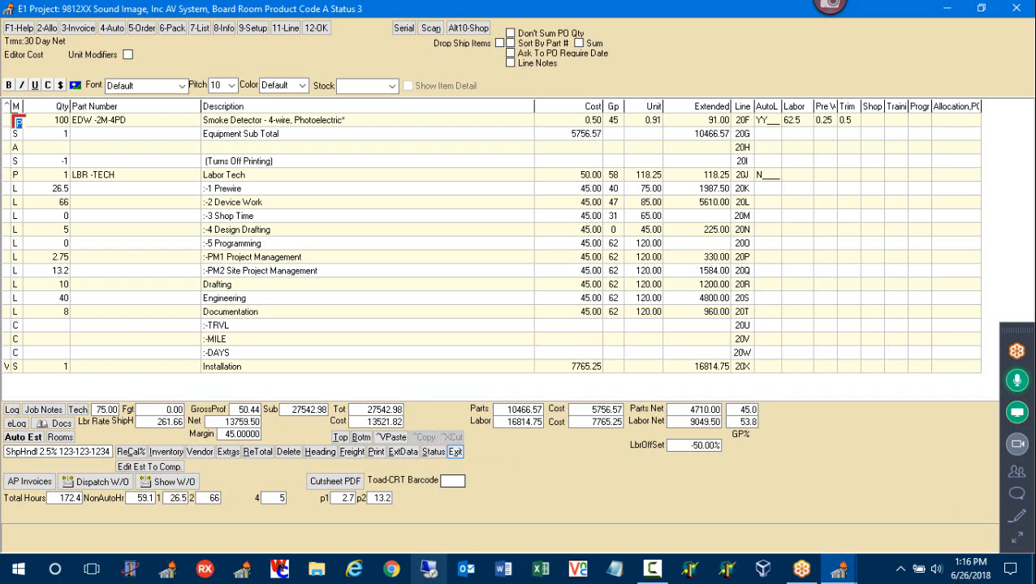
pyautogui.click(360, 438)
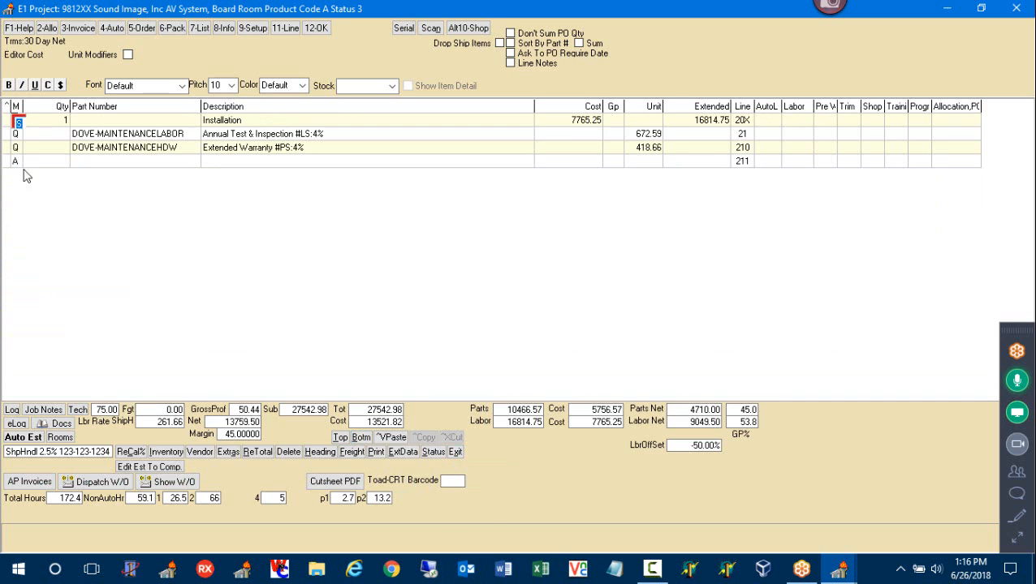
pyautogui.write('p')
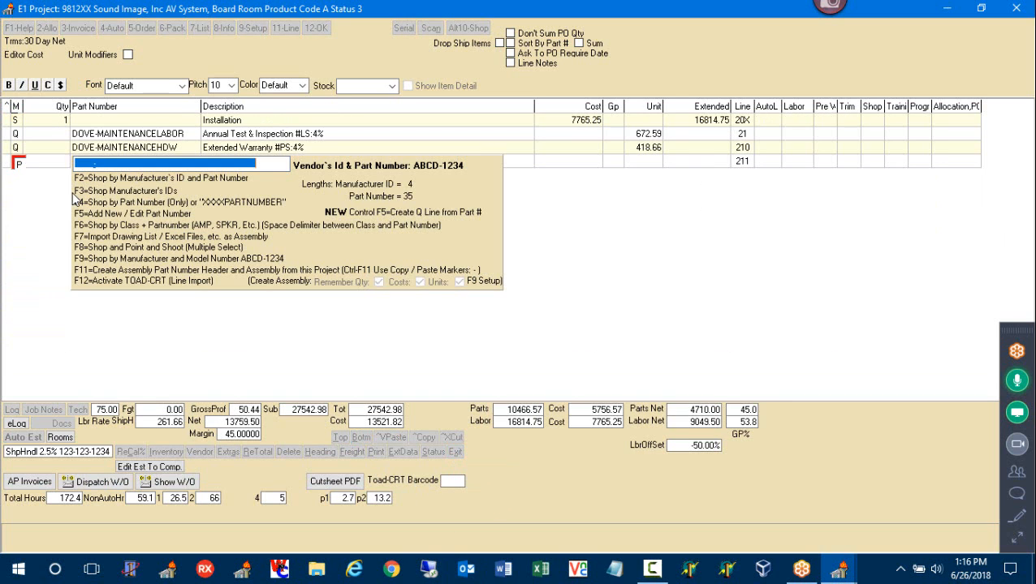
pyautogui.write('JBL-')
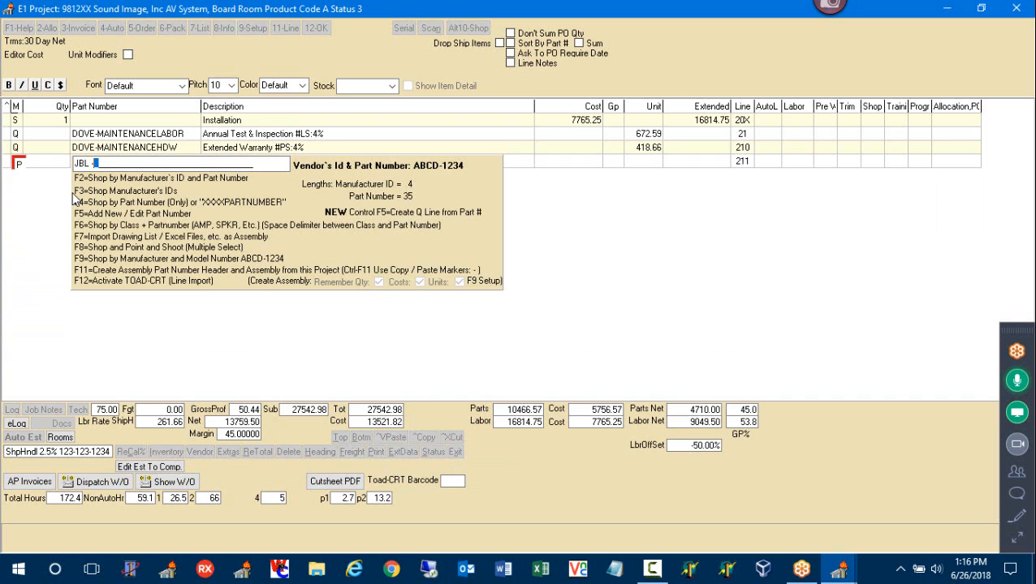
pyautogui.write('4')
pyautogui.press('Return')
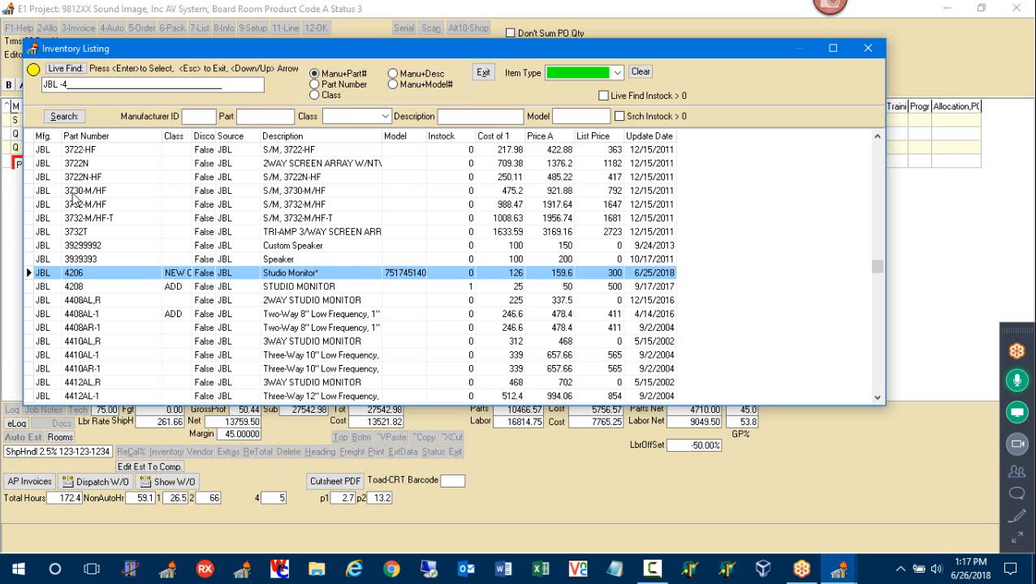
pyautogui.press('Escape')
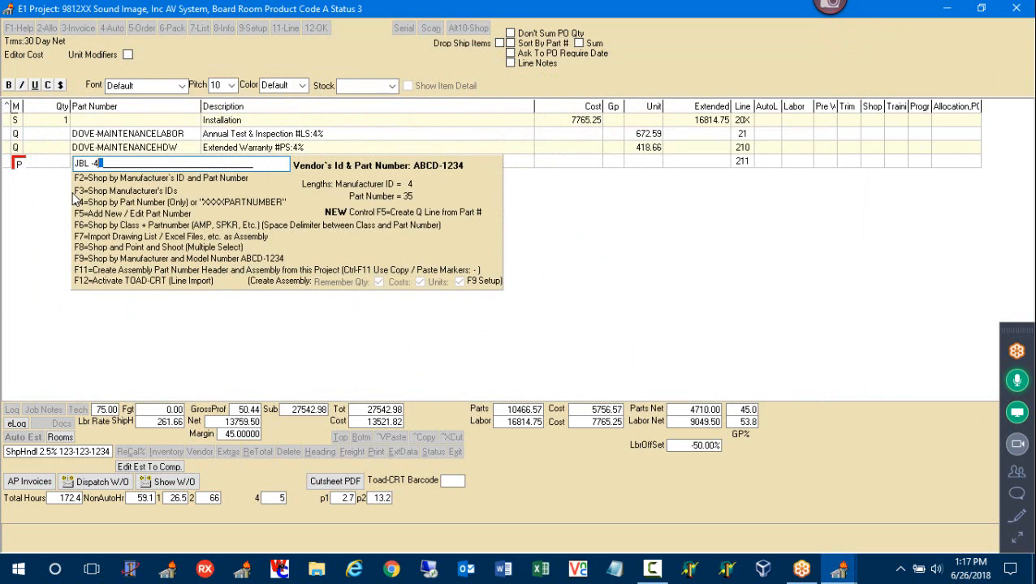
pyautogui.press('Escape')
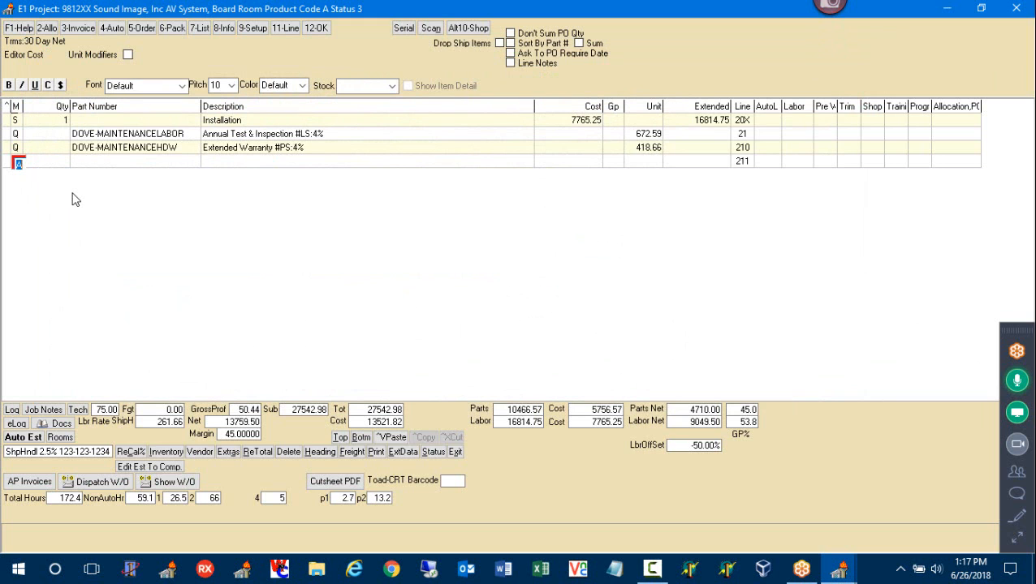
pyautogui.press('pageup')
pyautogui.press('pageup')
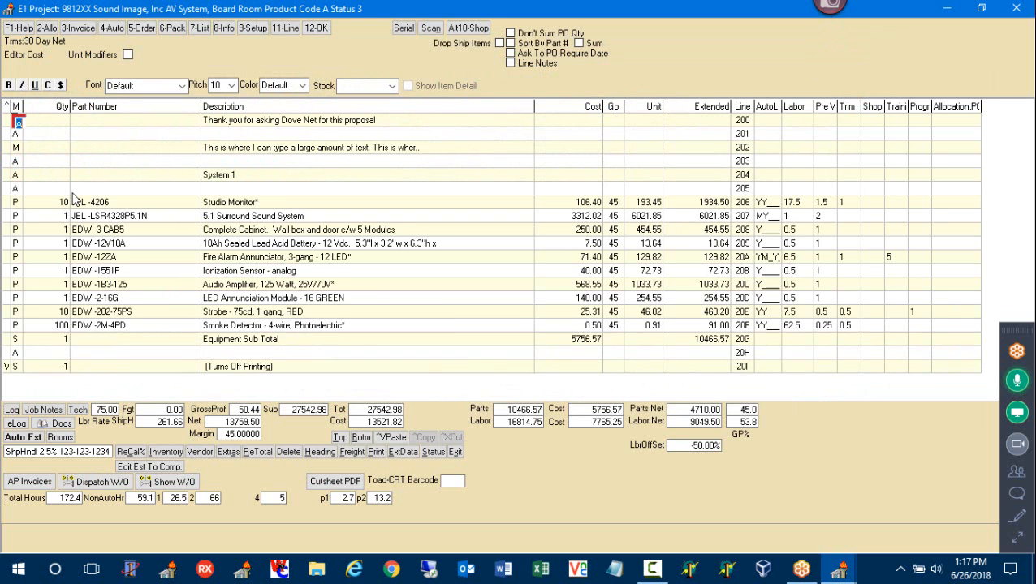
pyautogui.click(16, 203)
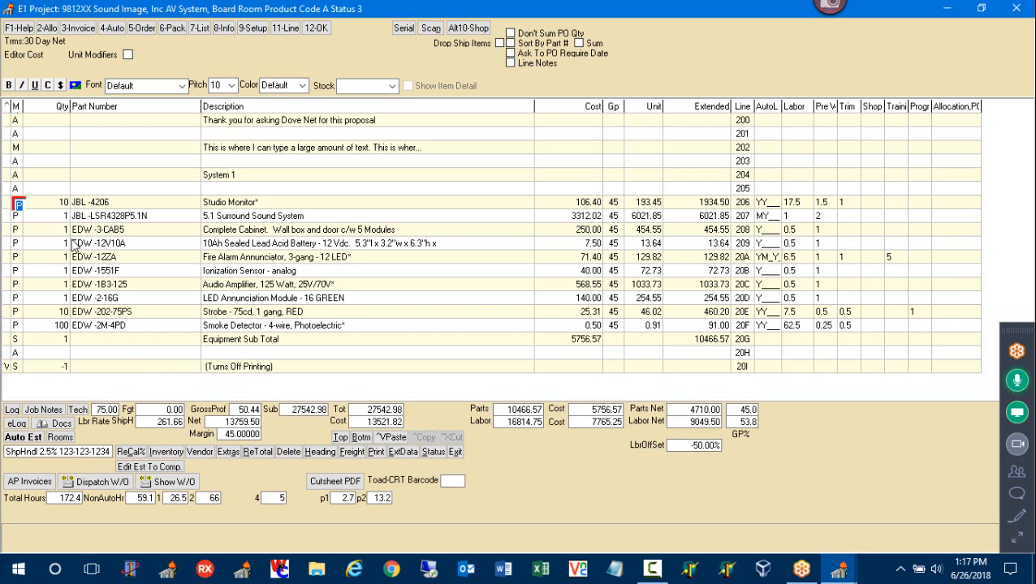
pyautogui.click(165, 455)
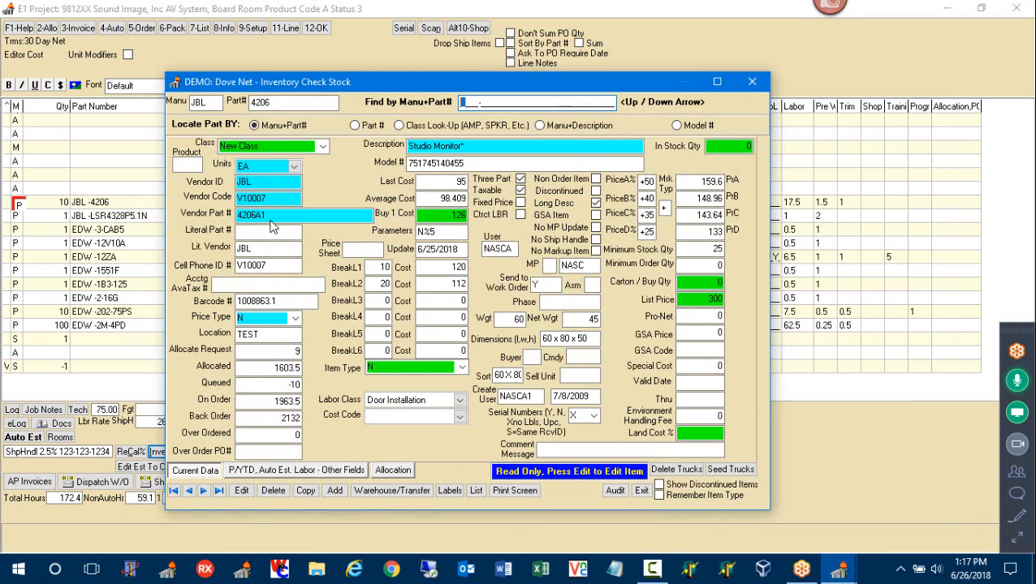
pyautogui.click(753, 82)
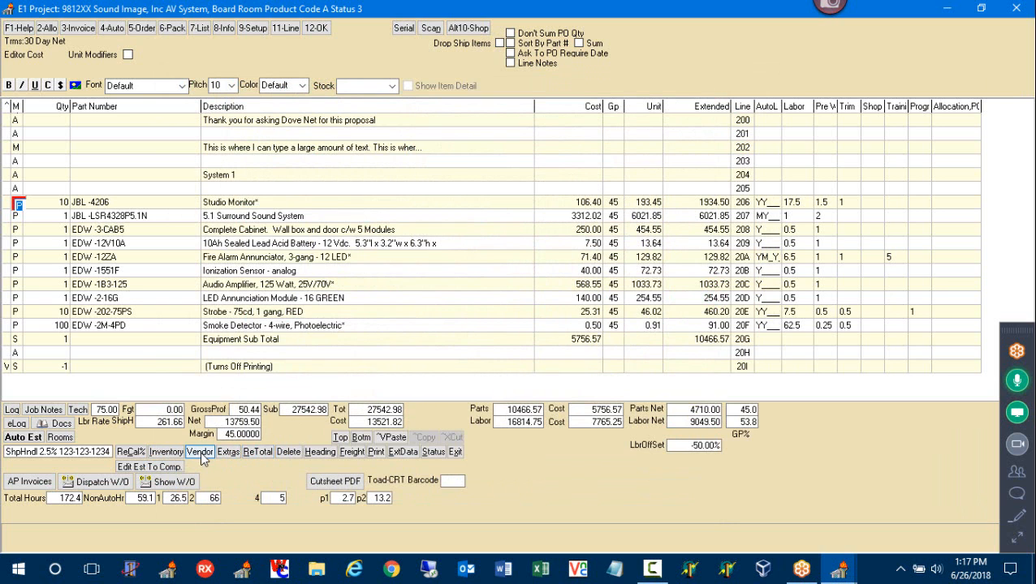
pyautogui.click(199, 452)
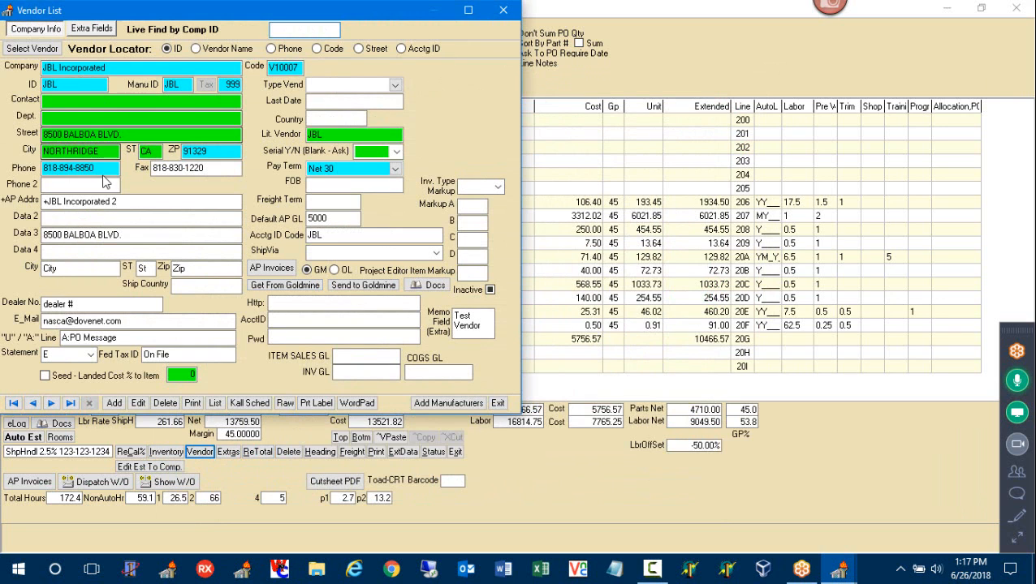
pyautogui.moveTo(102, 170); pyautogui.dragTo(26, 167)
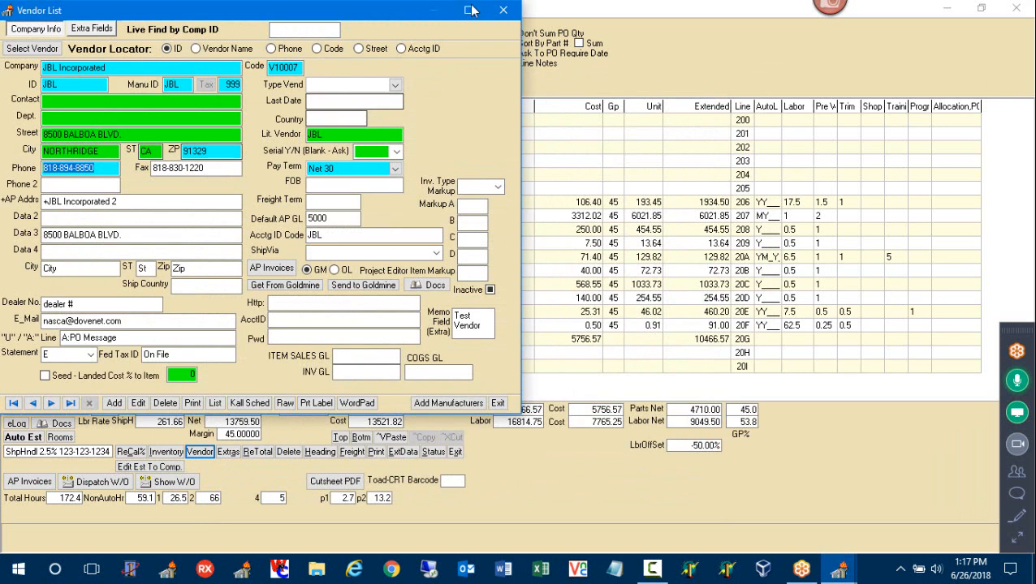
pyautogui.click(512, 11)
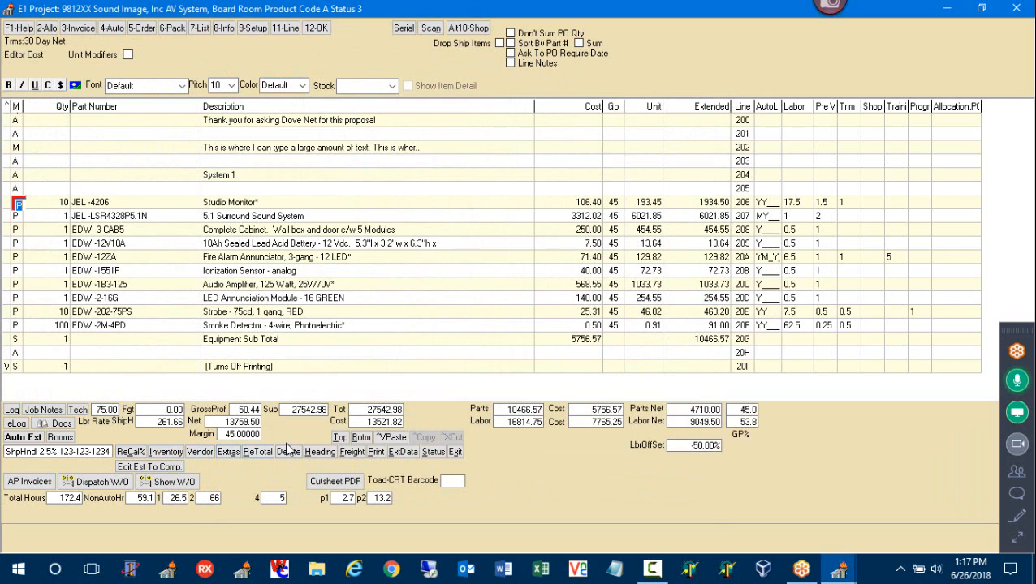
pyautogui.click(358, 437)
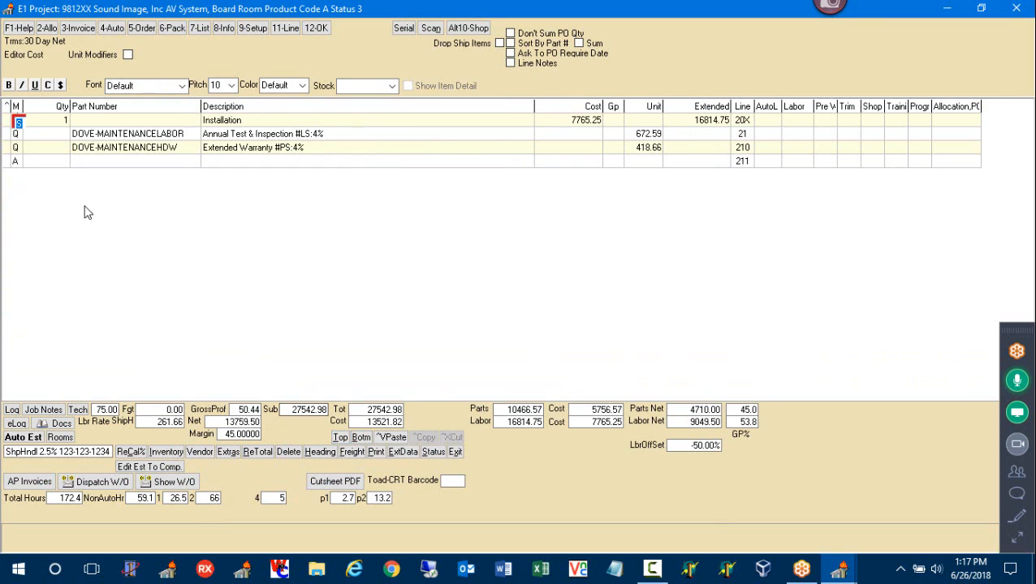
# Add an Equipment Rental extra with 2000 estimated cost and 2400 sell amount to the estimate
pyautogui.click(19, 163)
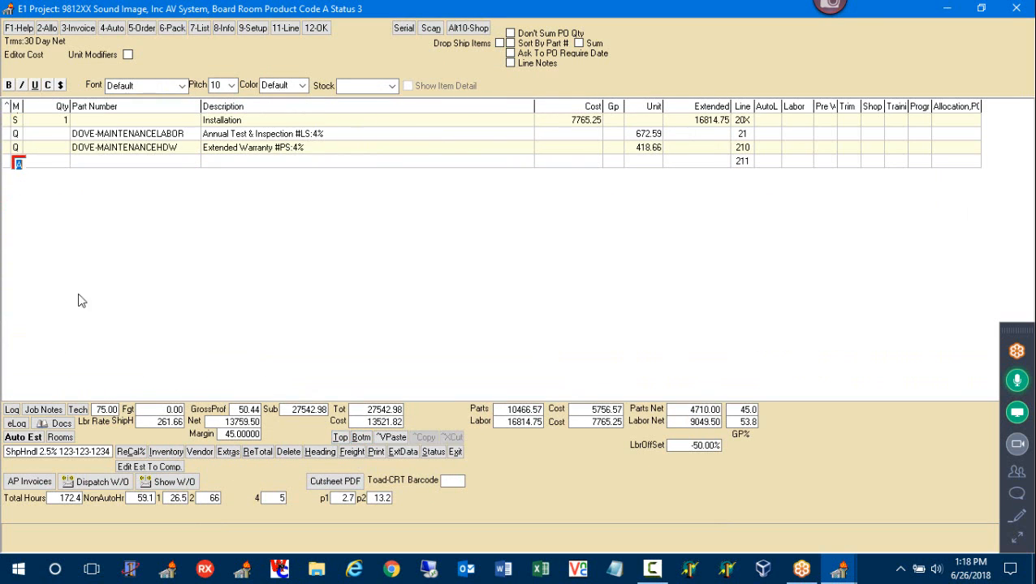
pyautogui.click(227, 455)
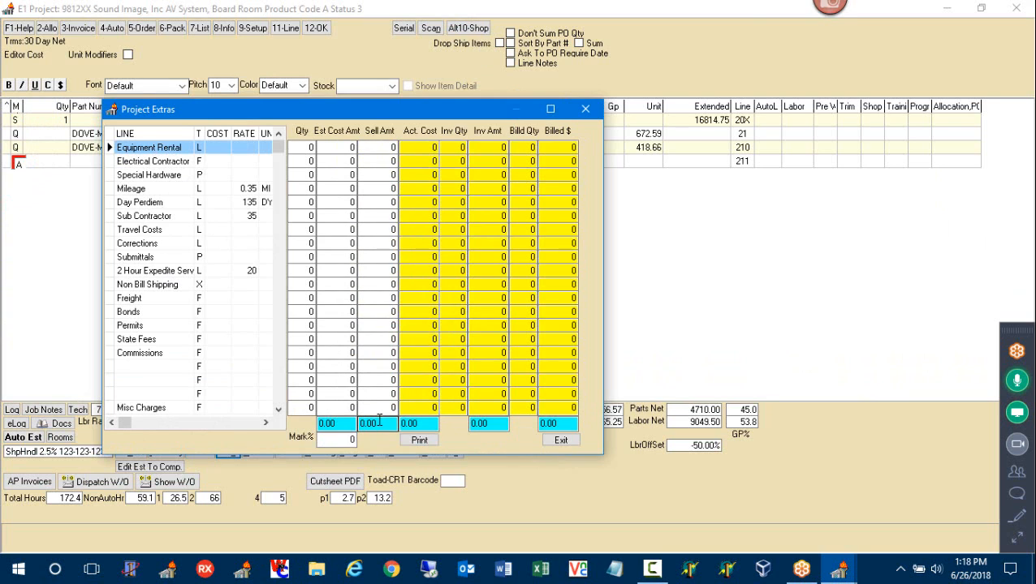
pyautogui.click(340, 148)
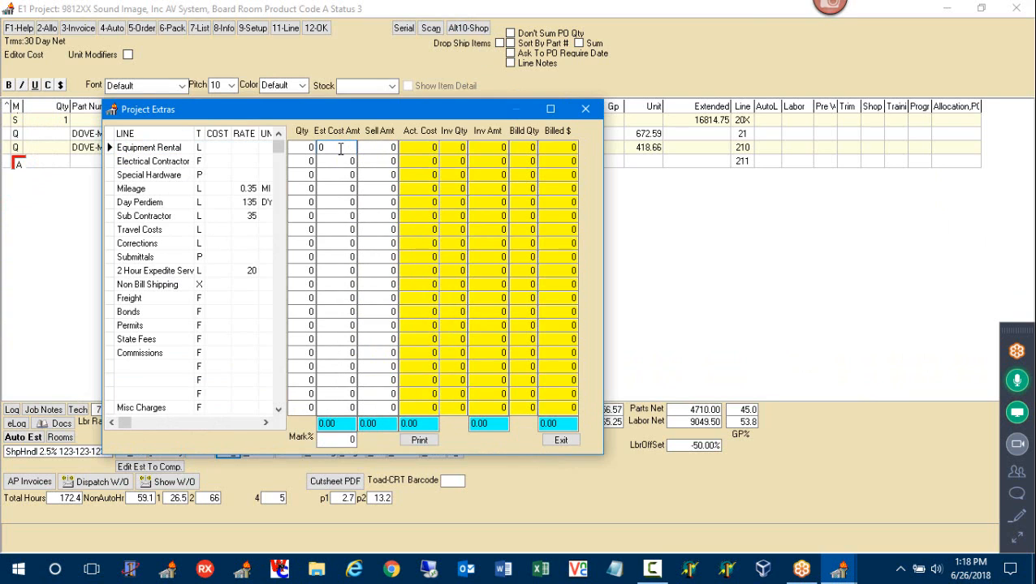
pyautogui.write('2000')
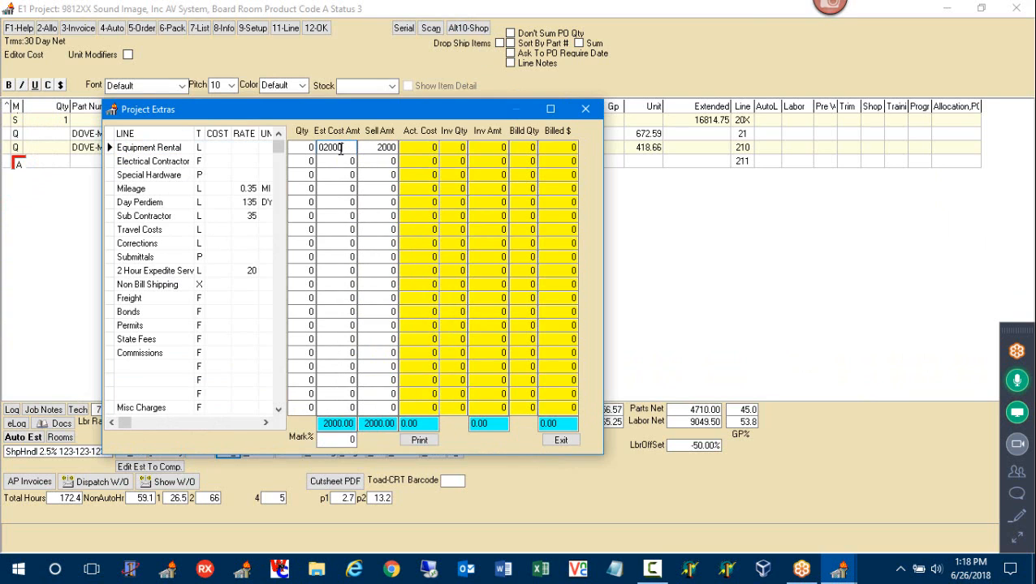
pyautogui.moveTo(384, 147); pyautogui.dragTo(369, 147)
pyautogui.click(370, 148)
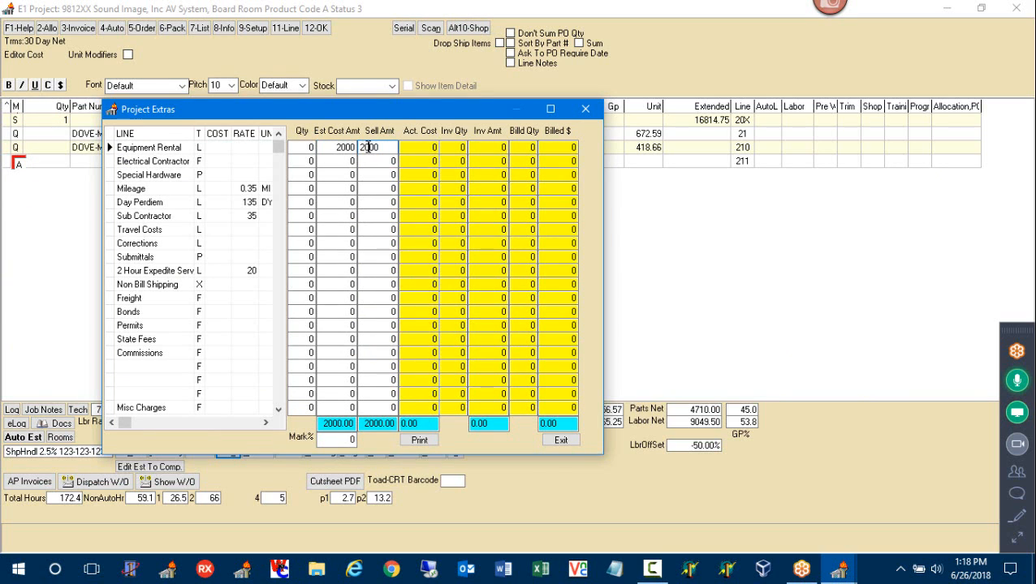
pyautogui.press('BackSpace')
pyautogui.write('4')
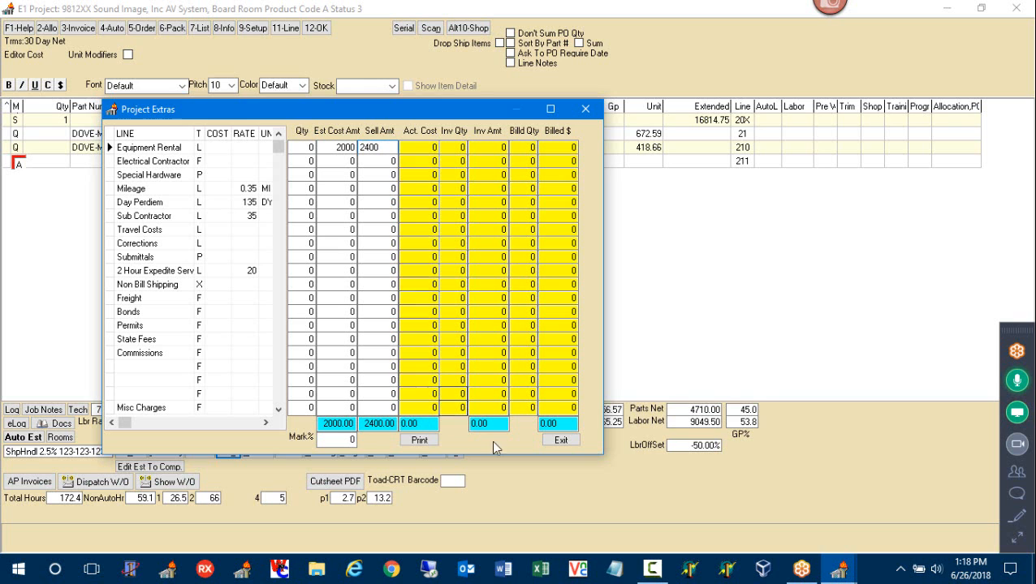
pyautogui.click(559, 441)
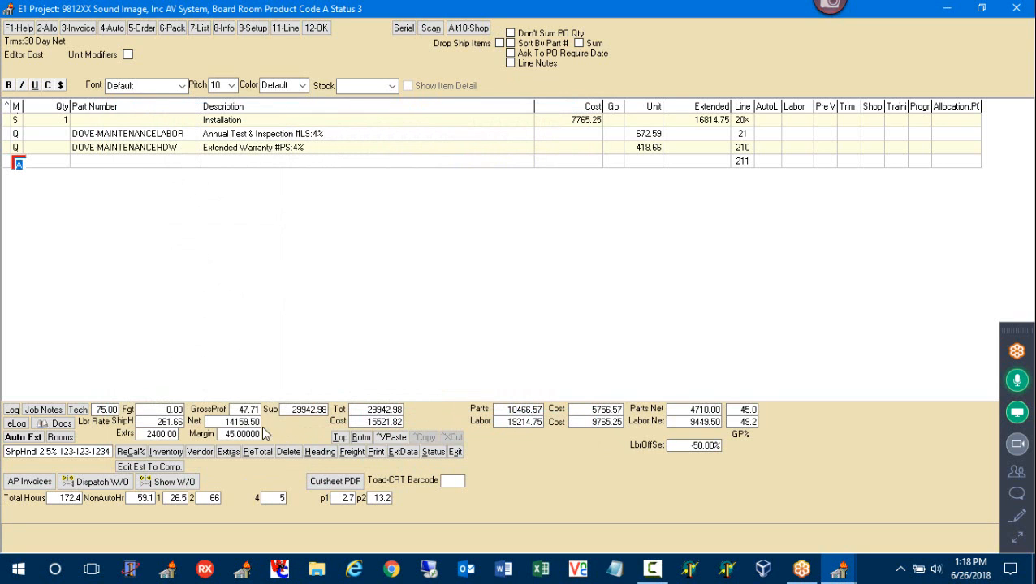
pyautogui.click(176, 434)
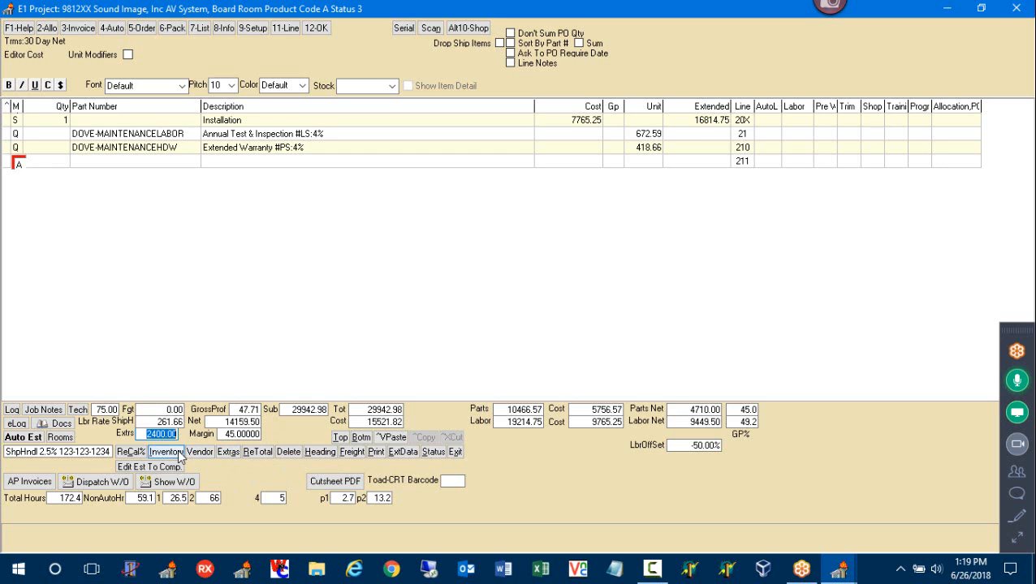
pyautogui.click(227, 458)
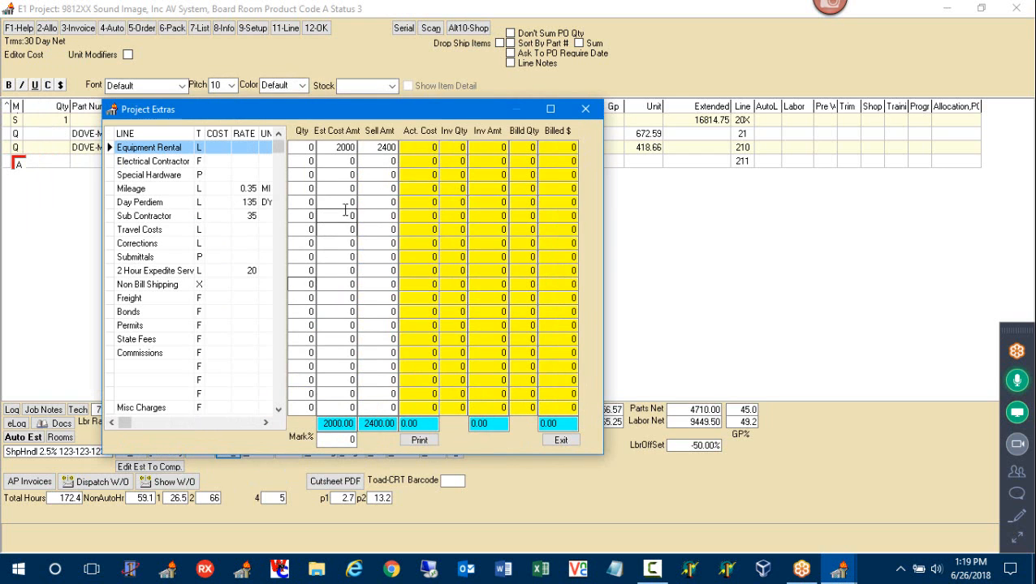
# Set the extras markup to 50% and enter 100 as the Electrical Contractor estimated cost
pyautogui.click(370, 146)
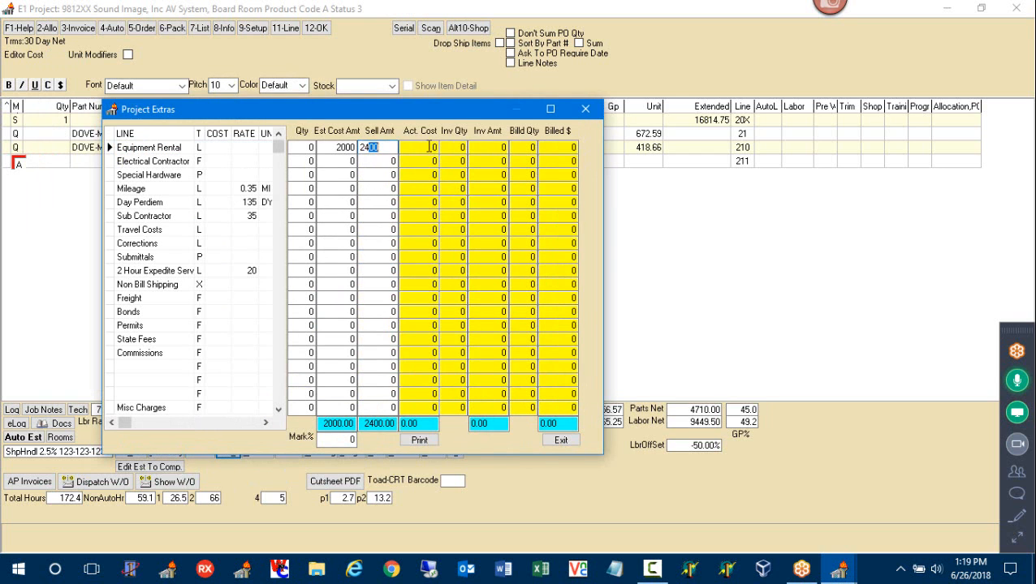
pyautogui.moveTo(389, 147); pyautogui.dragTo(363, 147)
pyautogui.click(335, 147)
pyautogui.click(391, 148)
pyautogui.click(337, 441)
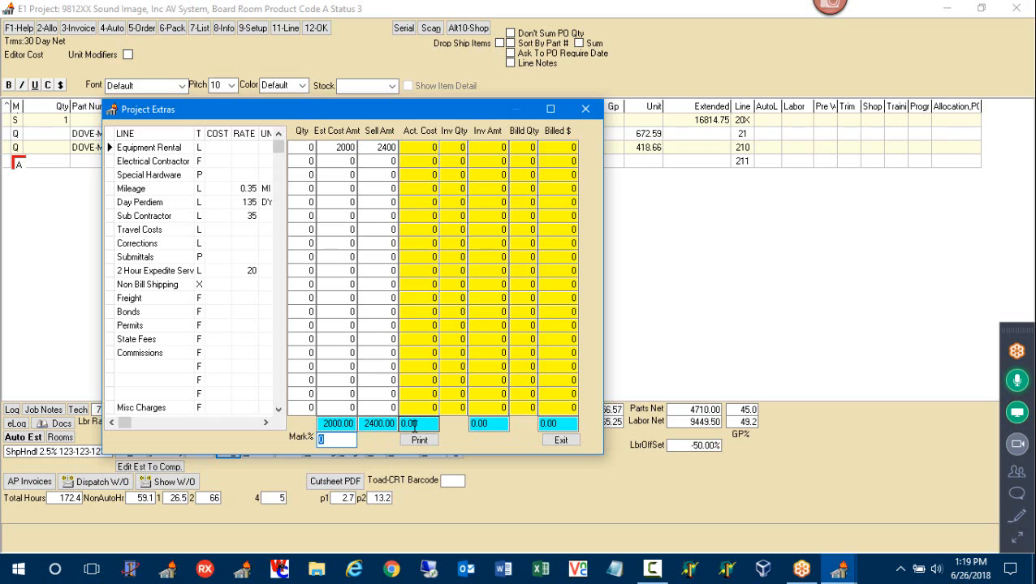
pyautogui.write('50')
pyautogui.click(341, 161)
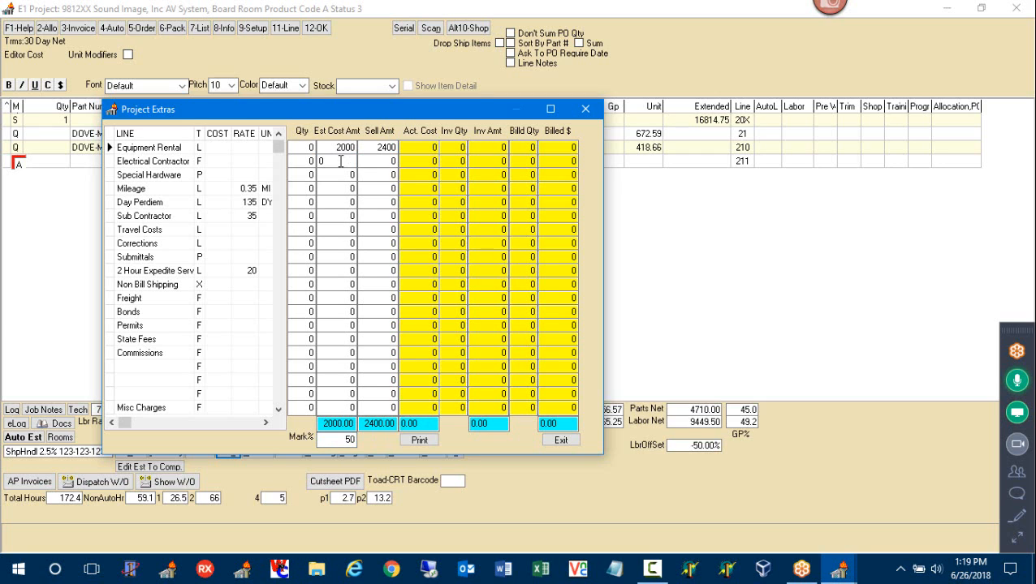
pyautogui.write('100')
# Replace the markup value and enter 100 as the Special Hardware estimated cost
pyautogui.click(333, 440)
pyautogui.moveTo(334, 441); pyautogui.dragTo(299, 440)
pyautogui.write('4')
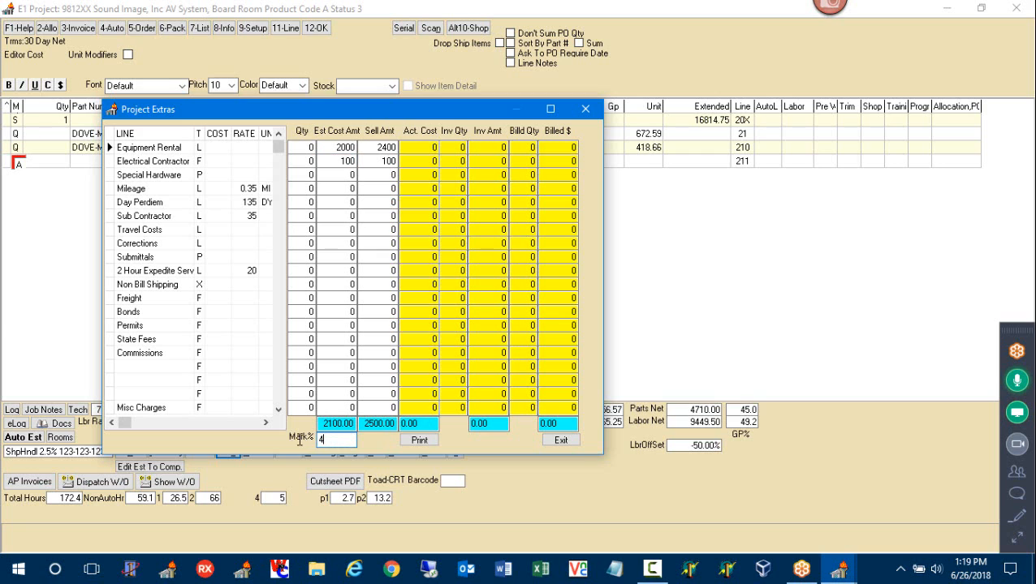
pyautogui.write('100')
pyautogui.click(342, 175)
pyautogui.write('100')
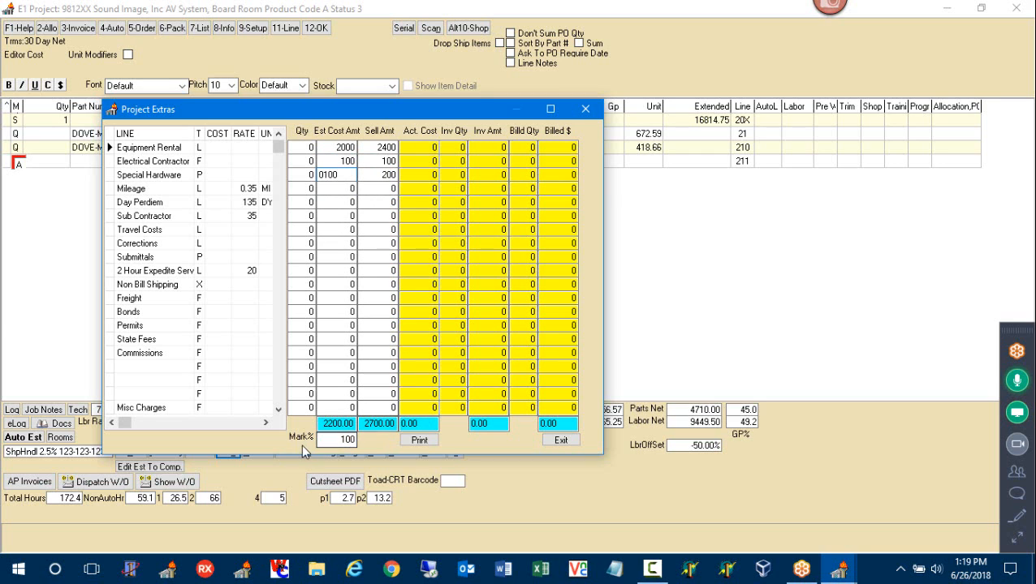
pyautogui.click(348, 441)
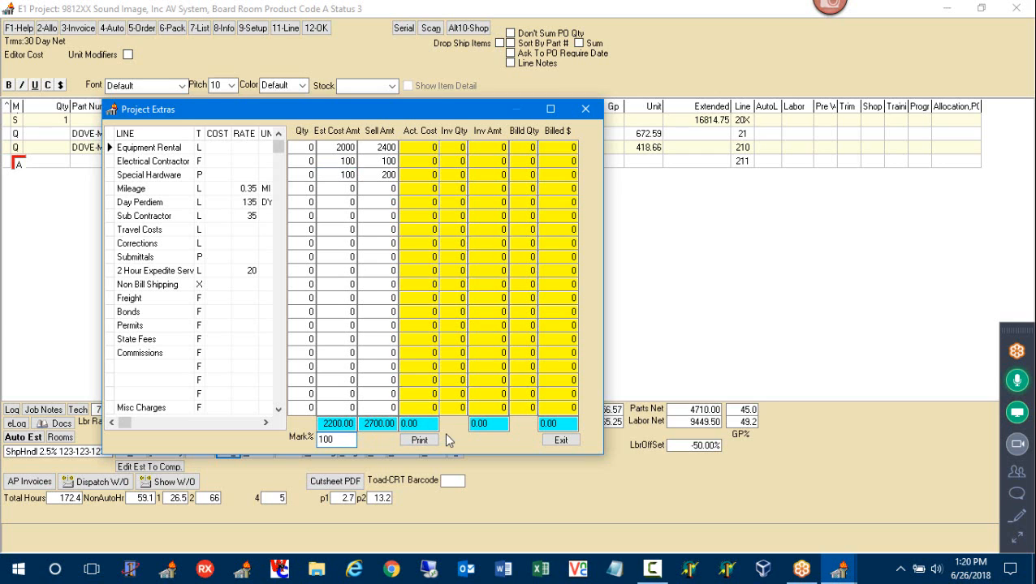
# Change the markup to 20 and enter a Day Perdiem estimated cost of 1000
pyautogui.click(345, 203)
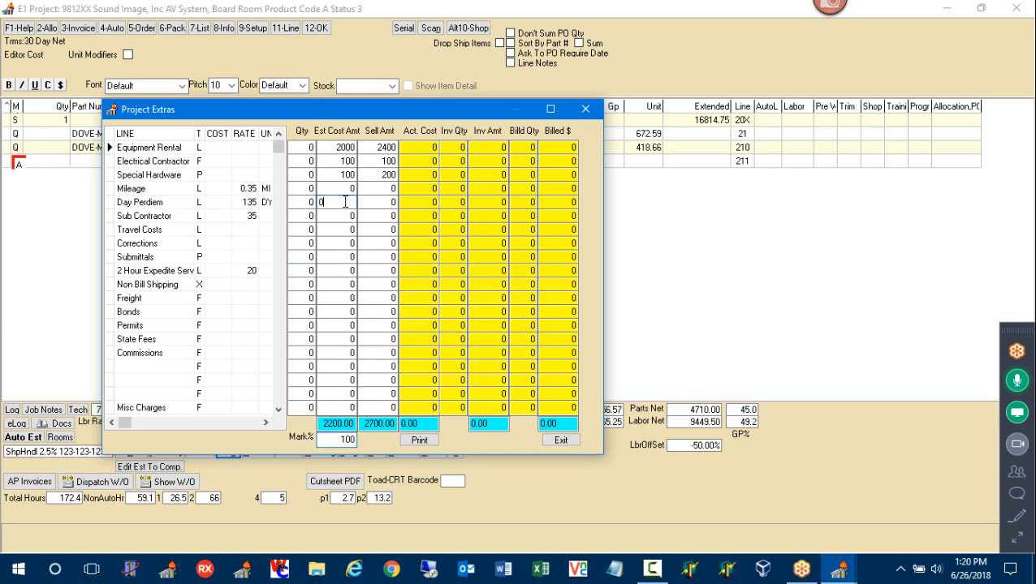
pyautogui.doubleClick(343, 443)
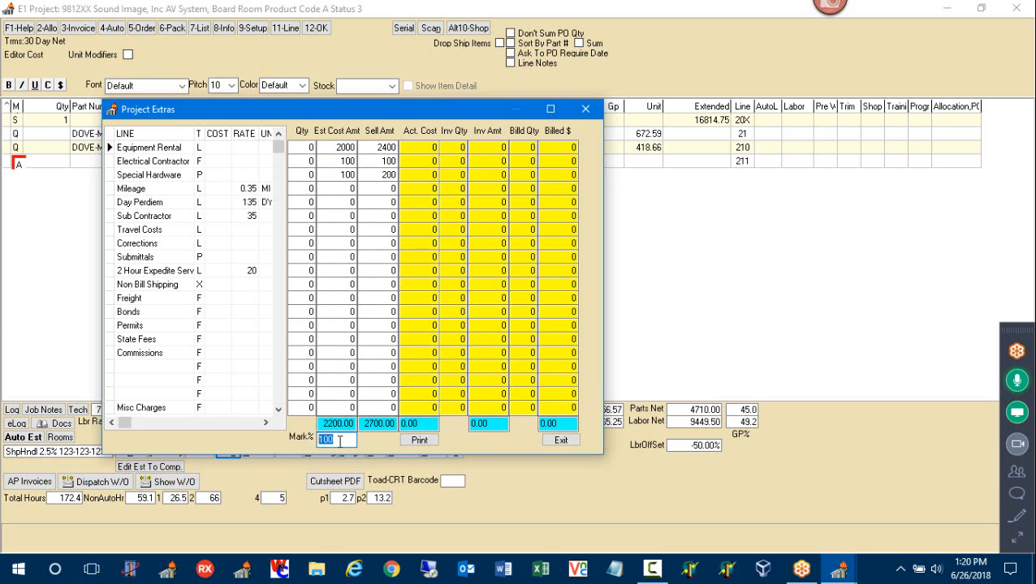
pyautogui.write('20')
pyautogui.click(337, 202)
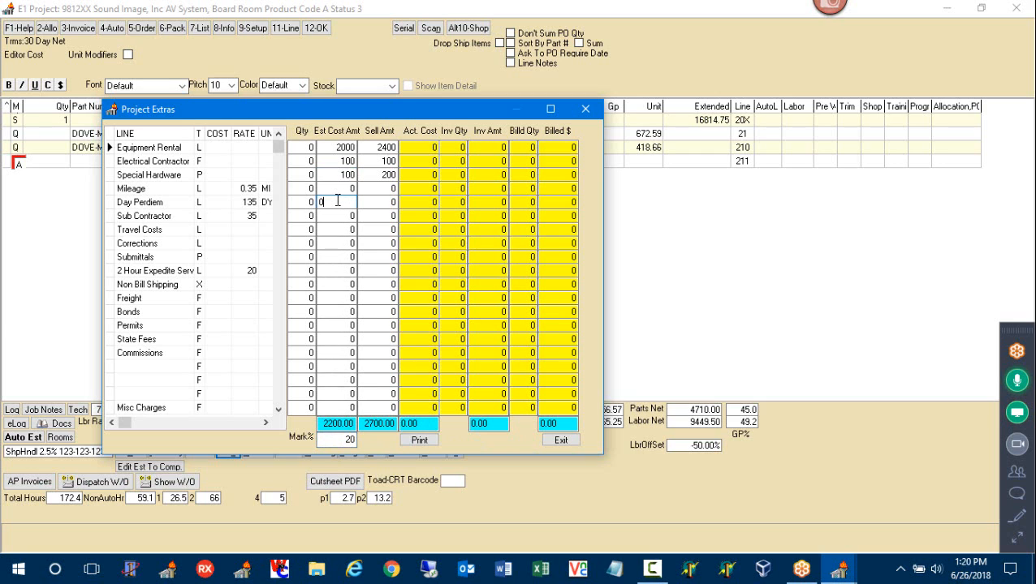
pyautogui.write('100')
pyautogui.press('BackSpace')
pyautogui.press('BackSpace')
pyautogui.press('BackSpace')
pyautogui.press('BackSpace')
pyautogui.write('1000')
pyautogui.click(151, 151)
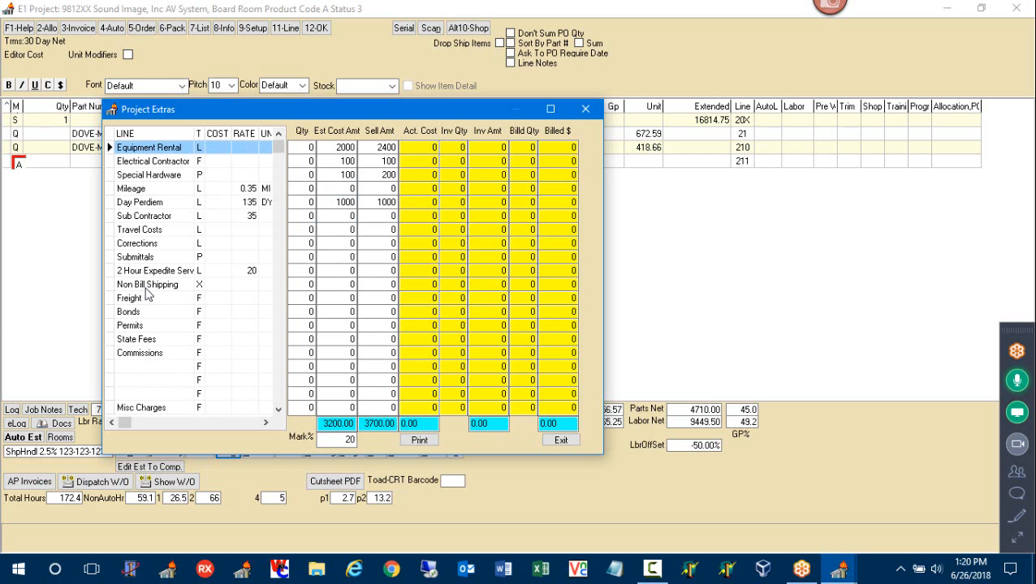
pyautogui.click(157, 410)
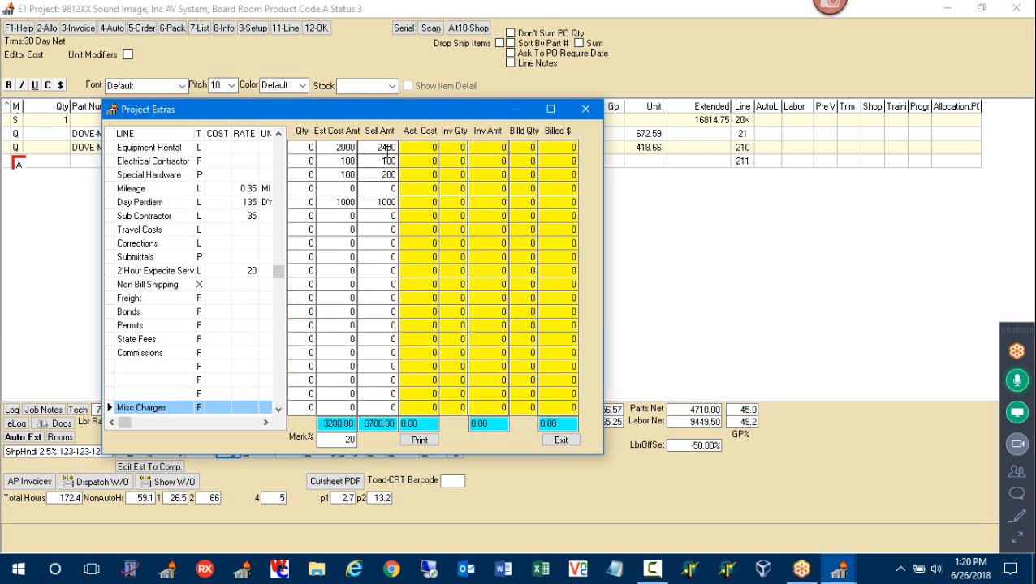
pyautogui.click(333, 147)
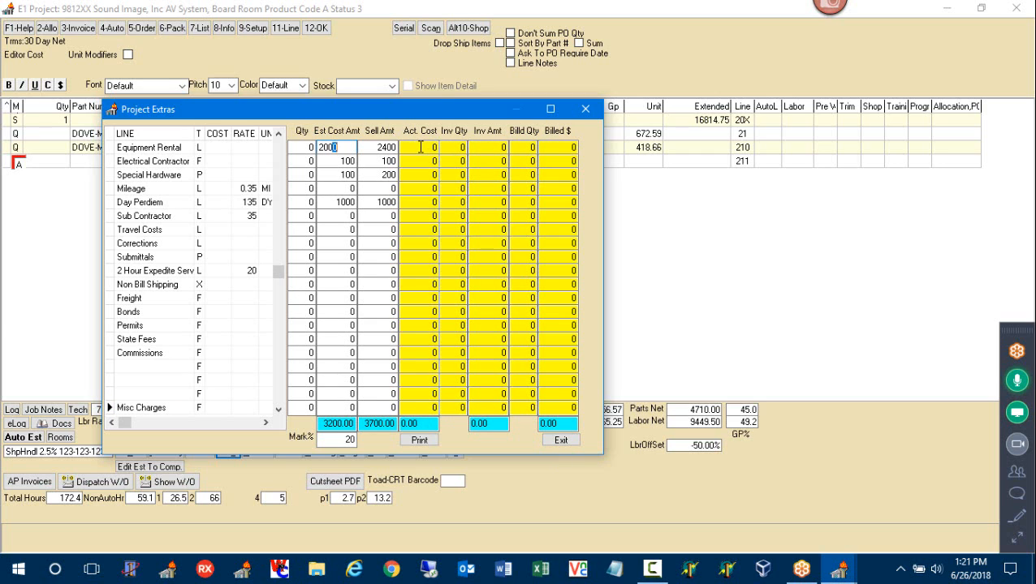
# Close Project Extras and re-total the estimate with 3700.00 extras, back at the first lines
pyautogui.click(567, 443)
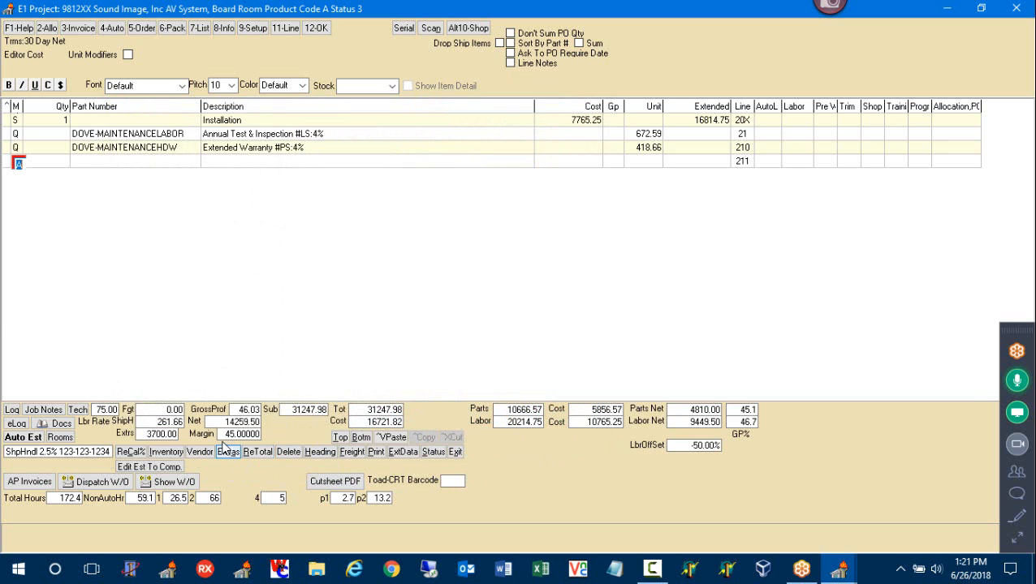
pyautogui.click(259, 453)
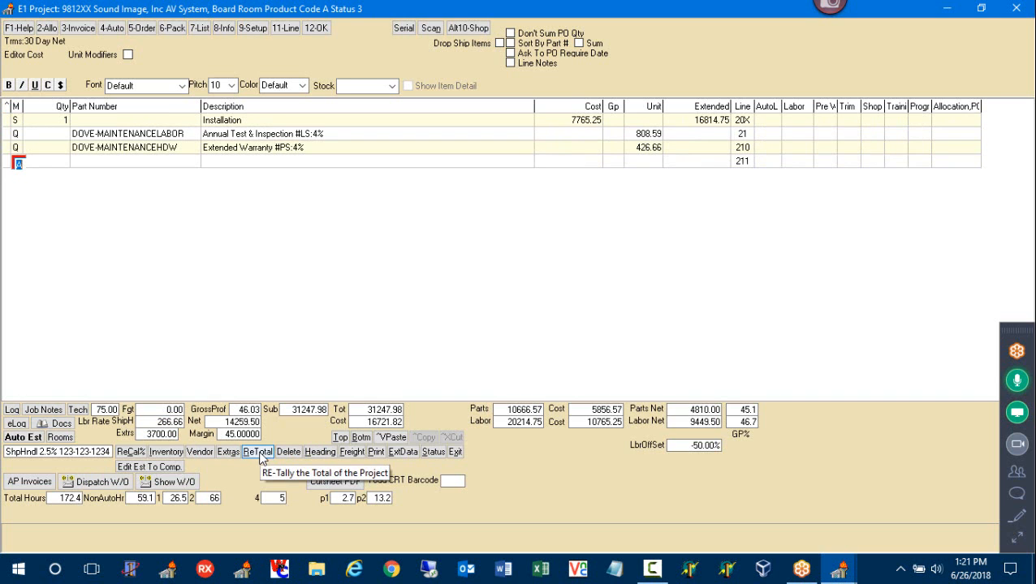
pyautogui.click(341, 437)
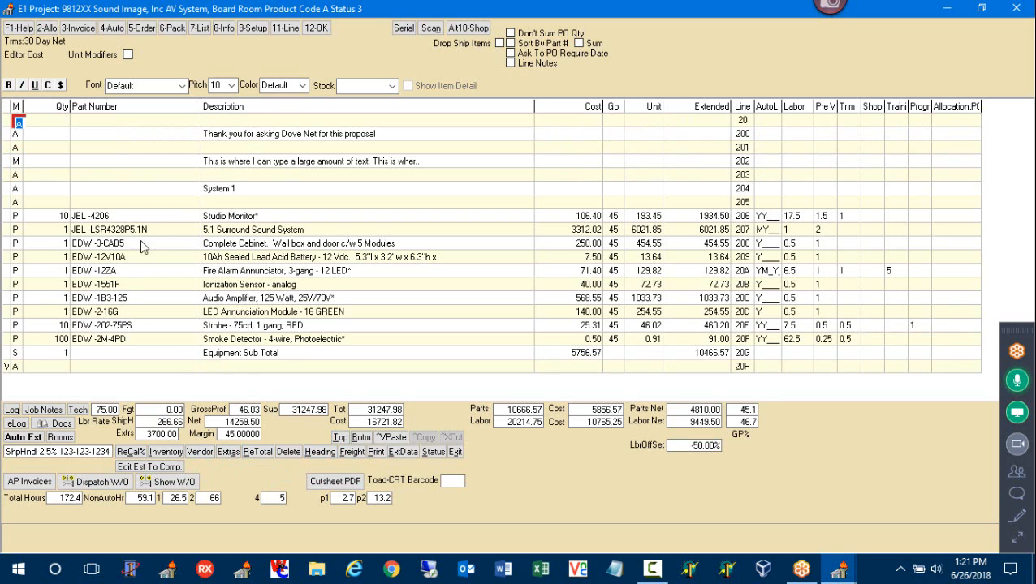
# Set line 20A's quantity to 20 and retotal the estimate
pyautogui.click(58, 273)
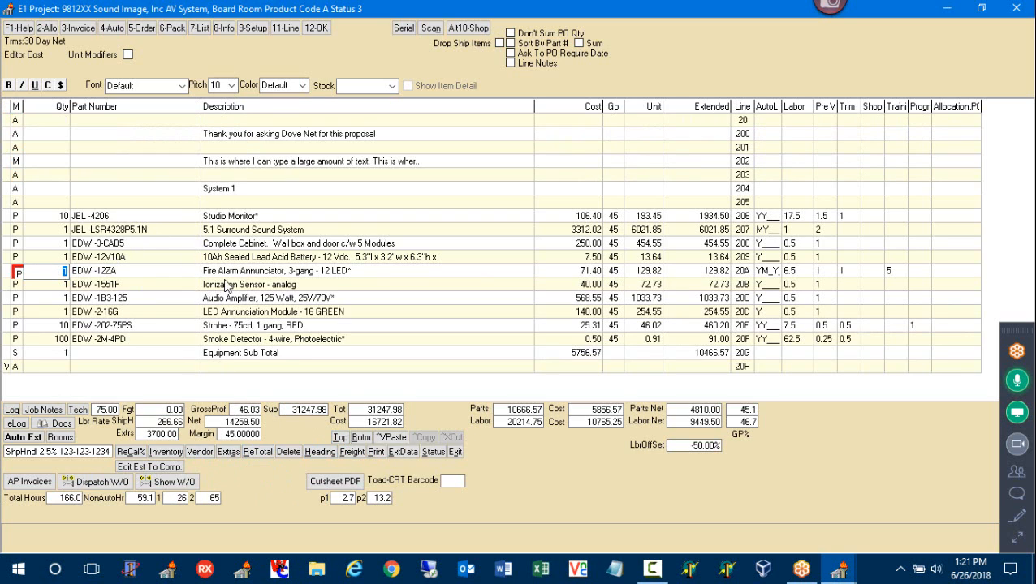
pyautogui.write('20')
pyautogui.press('Return')
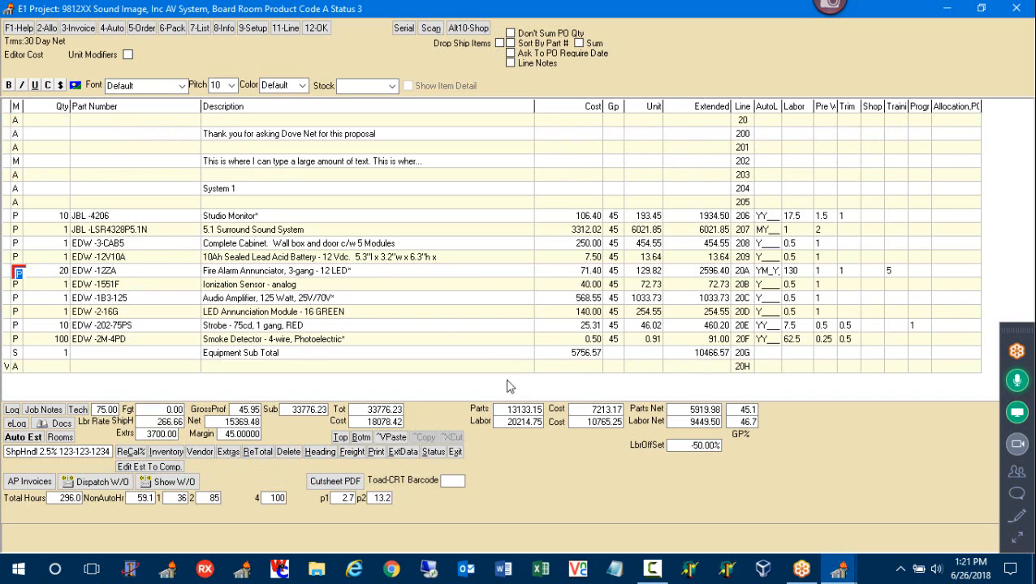
pyautogui.click(257, 451)
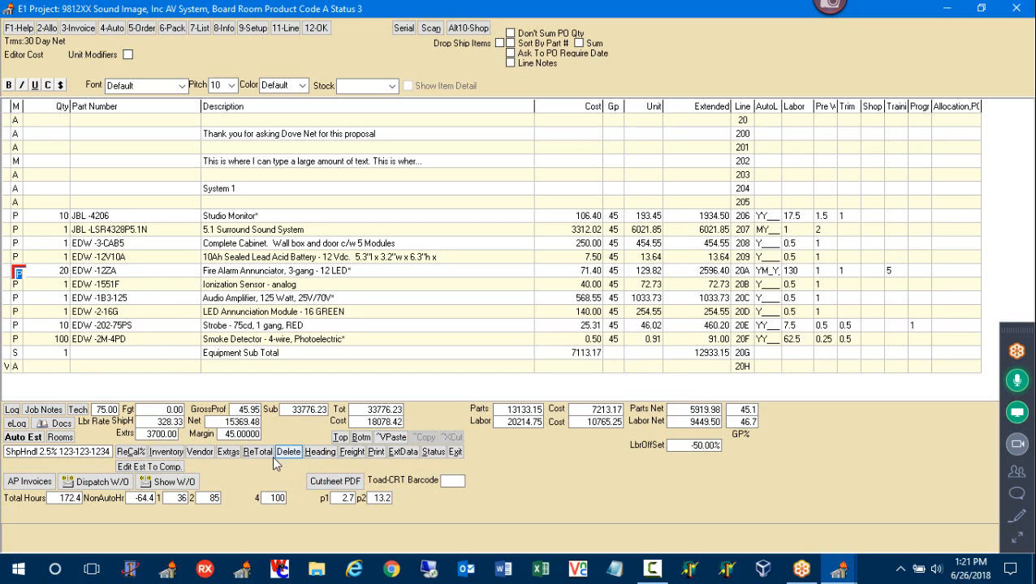
# Try deleting line 20B, then marked lines 208–20A, declining every deletion
pyautogui.click(16, 286)
pyautogui.click(290, 452)
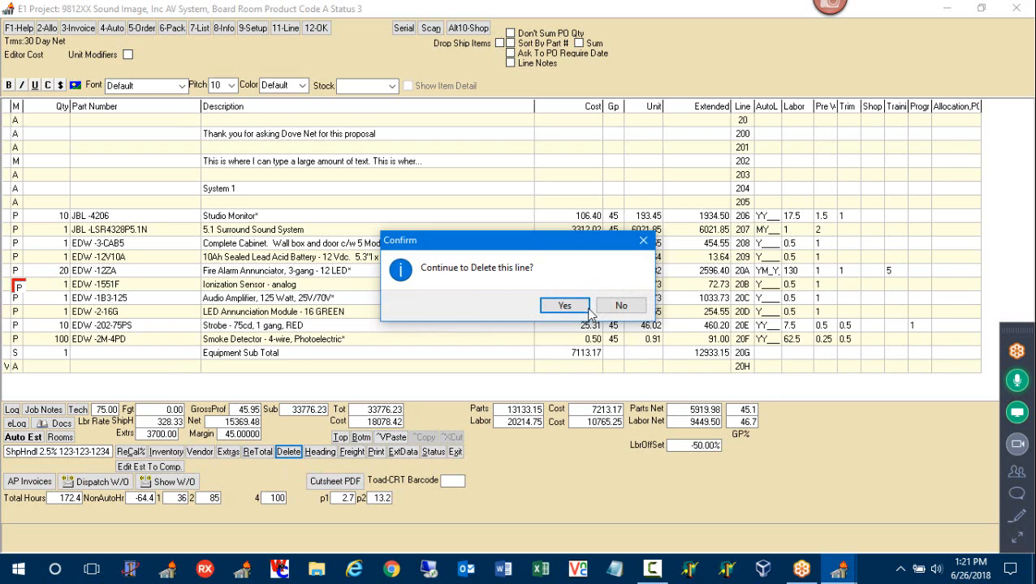
pyautogui.click(620, 312)
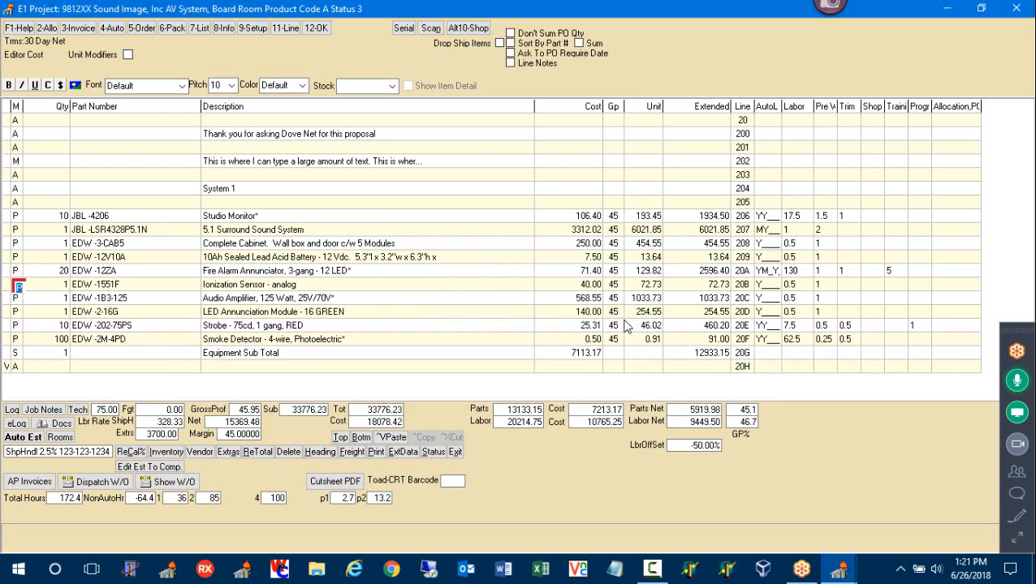
pyautogui.press('Delete')
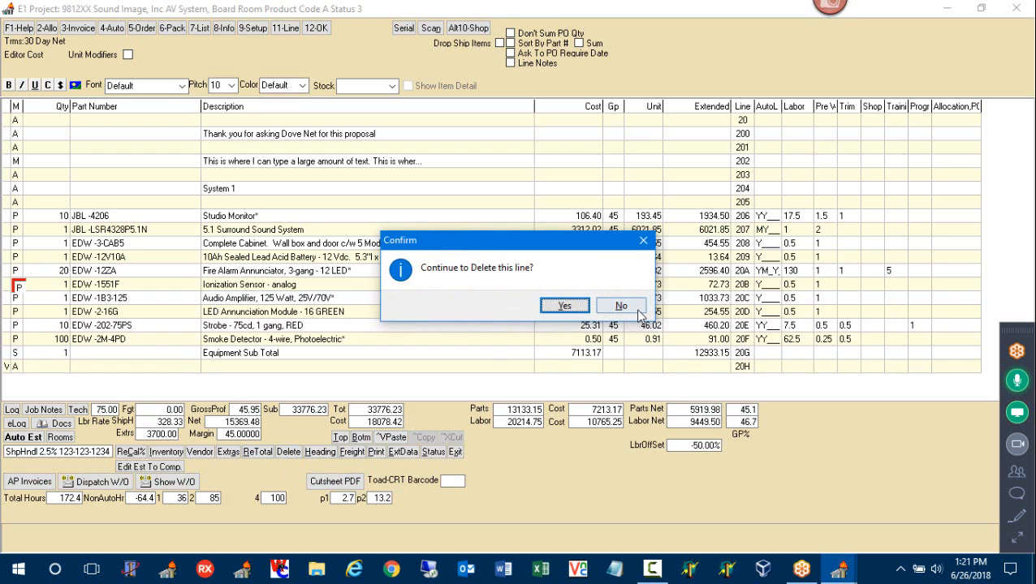
pyautogui.click(636, 310)
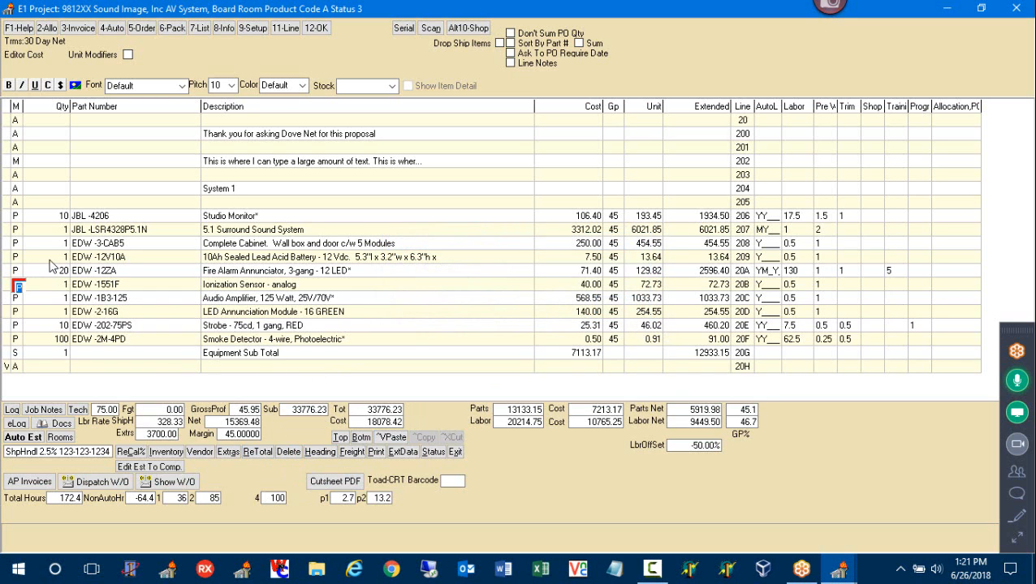
pyautogui.moveTo(5, 246); pyautogui.dragTo(6, 279)
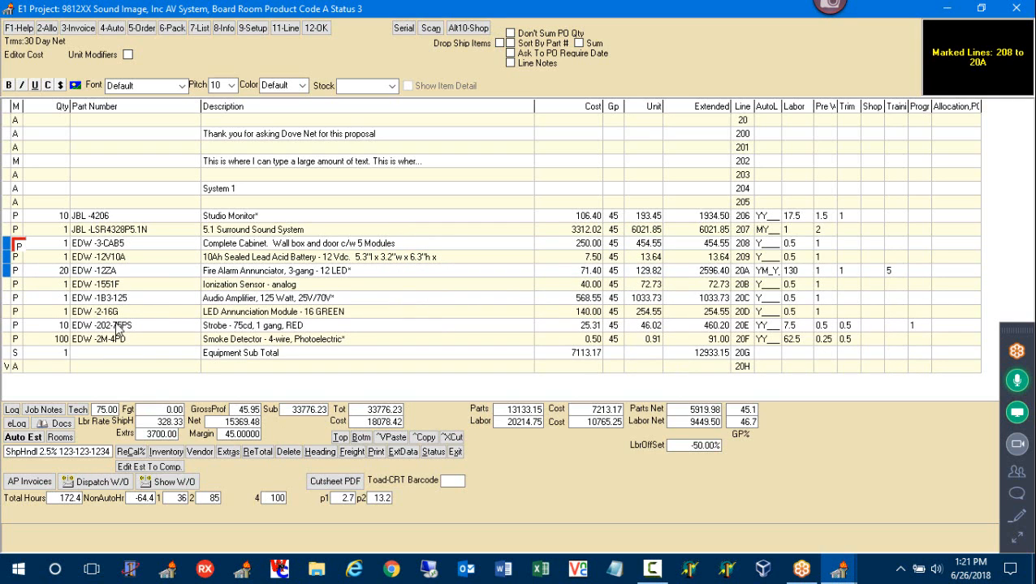
pyautogui.press('Delete')
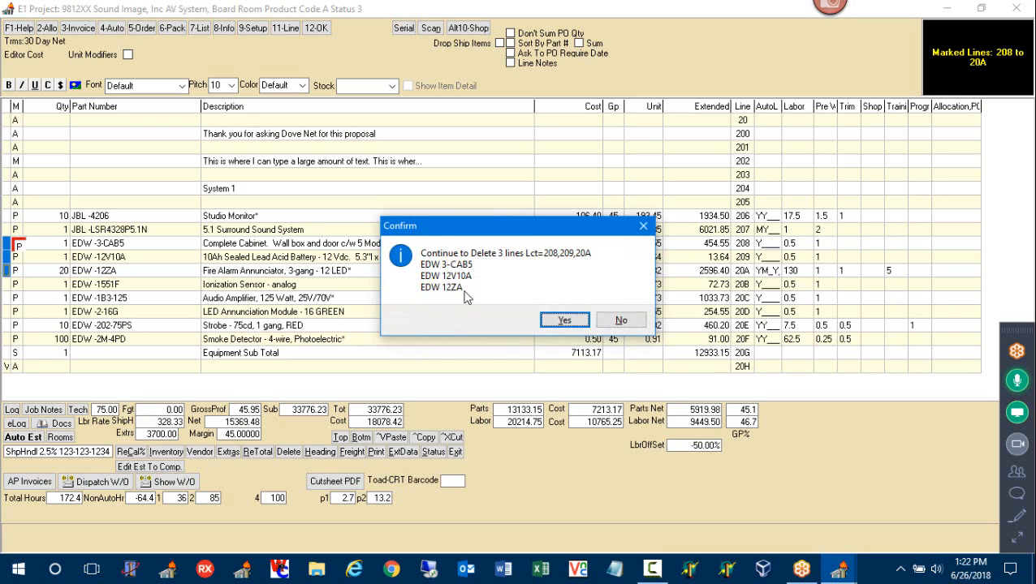
pyautogui.click(633, 323)
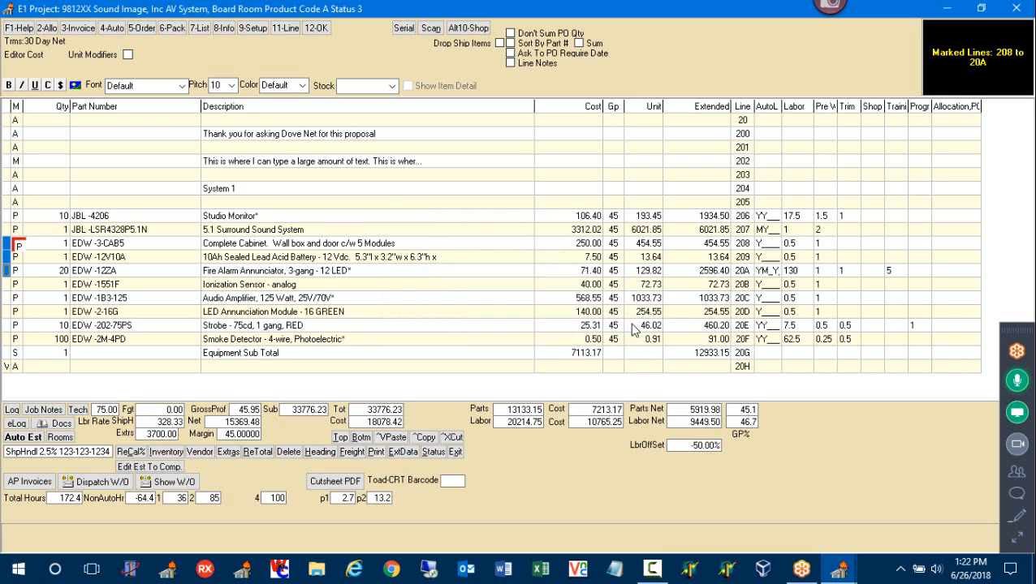
# Change the heading's customer to 700 Building, Irving Arts12 (C01135) and save
pyautogui.click(321, 453)
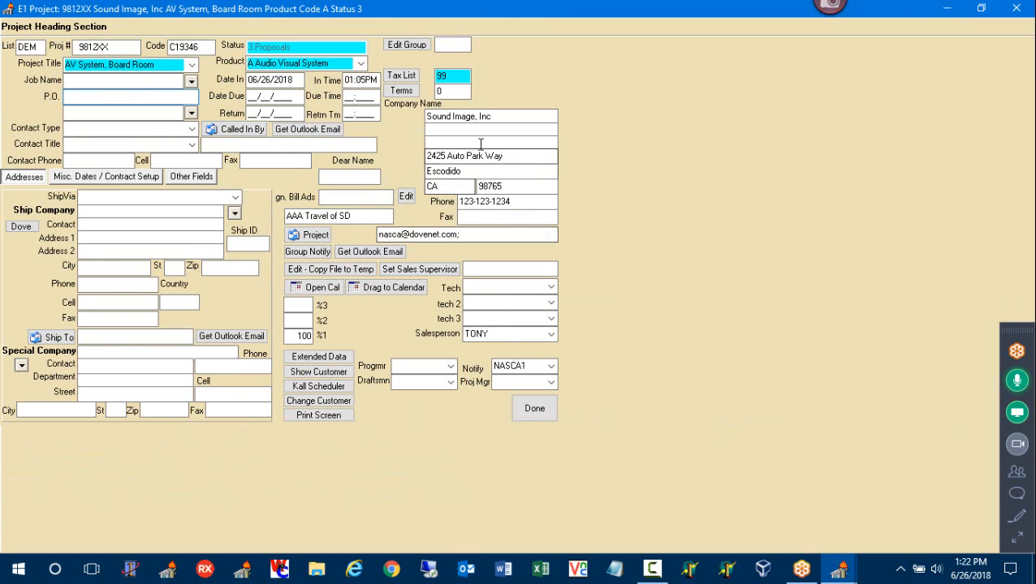
pyautogui.moveTo(503, 117); pyautogui.dragTo(420, 132)
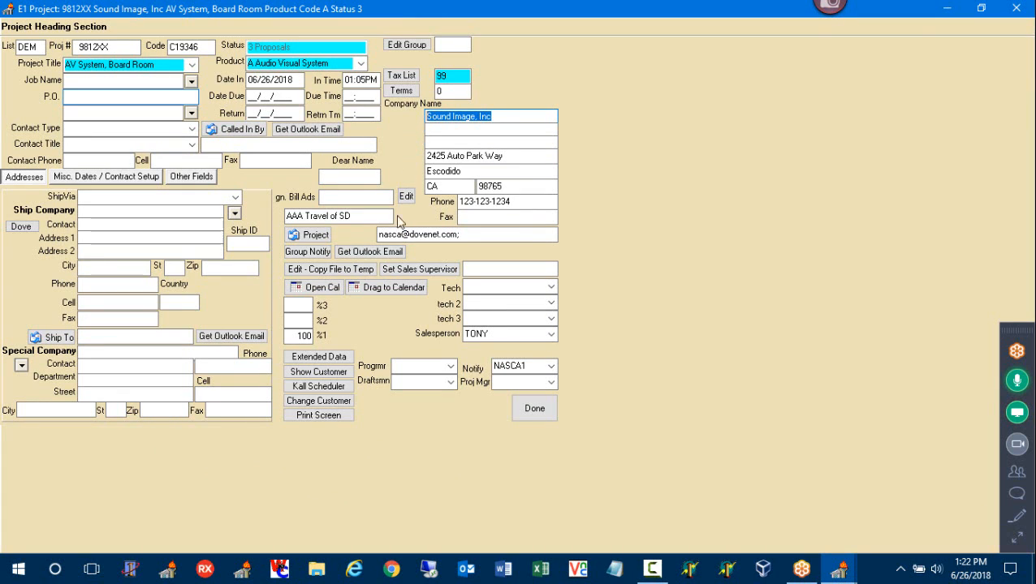
pyautogui.click(317, 404)
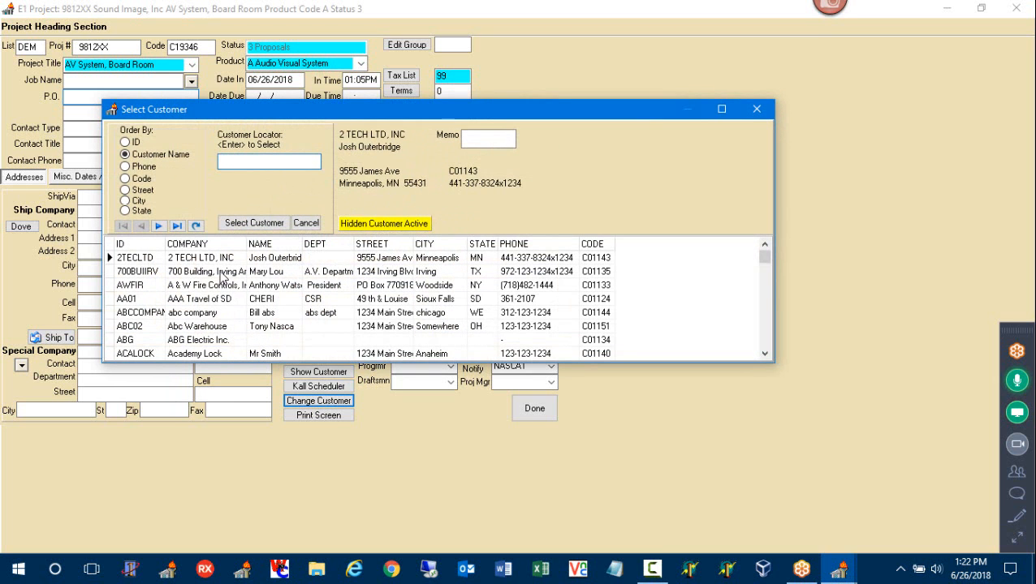
pyautogui.doubleClick(224, 273)
pyautogui.click(558, 306)
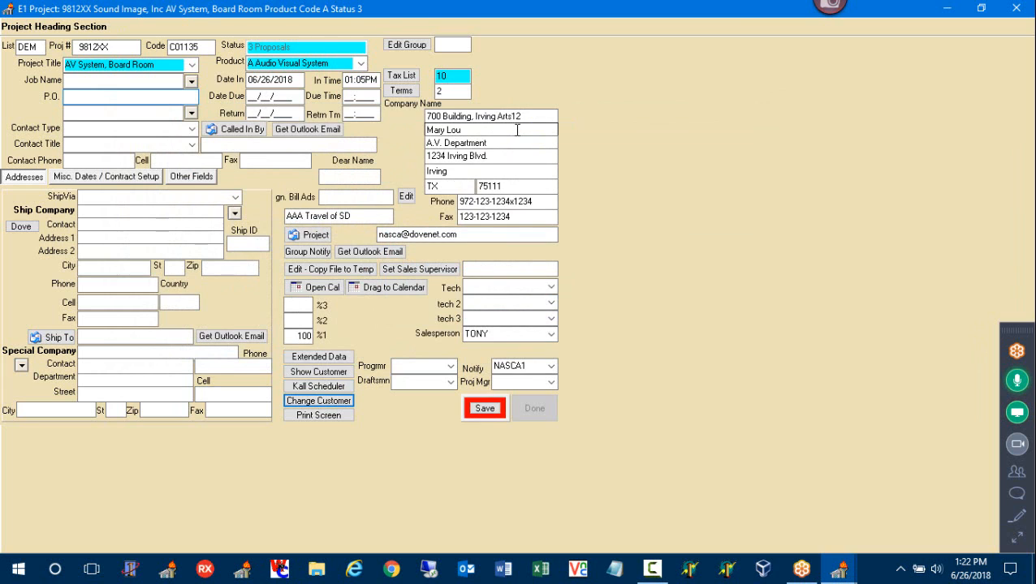
pyautogui.click(487, 409)
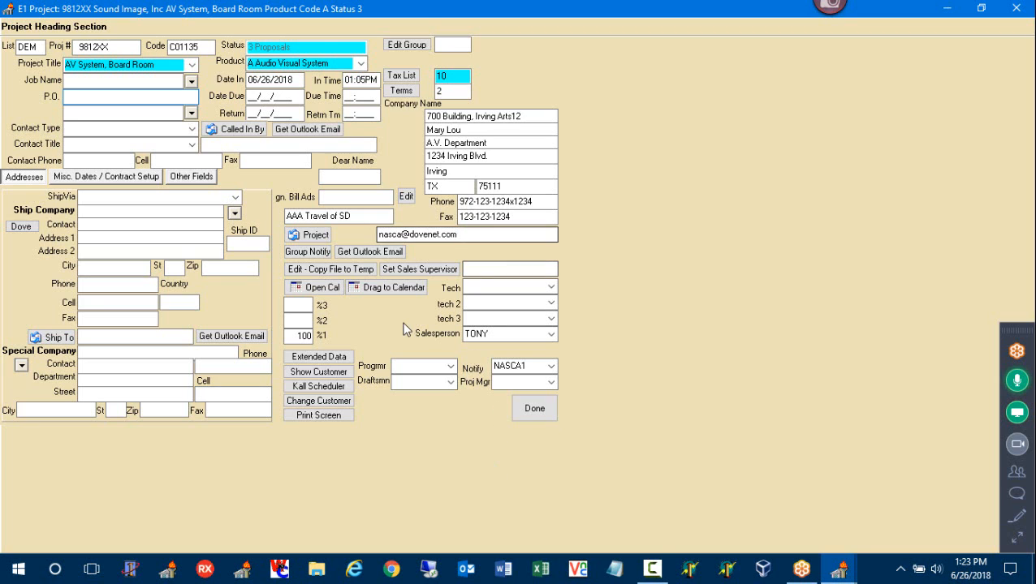
# Switch the project customer to Bid Day from the customer list
pyautogui.click(320, 403)
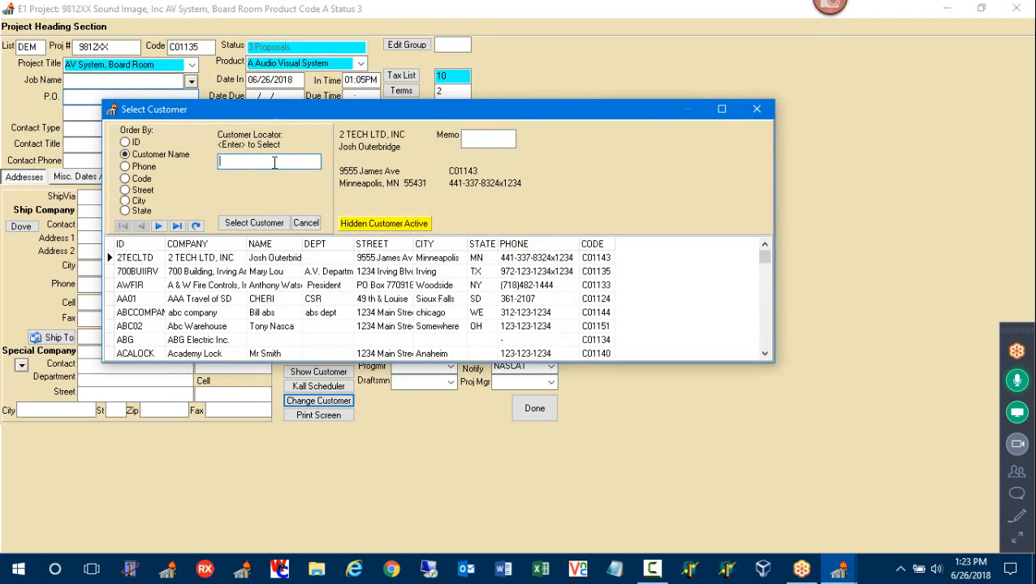
pyautogui.write('BID')
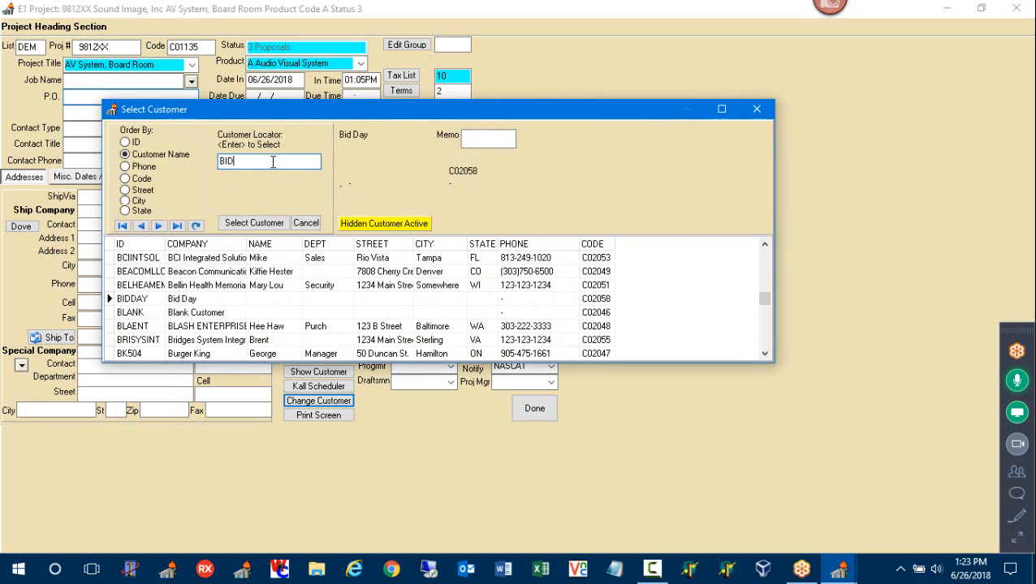
pyautogui.click(212, 302)
pyautogui.doubleClick(213, 301)
pyautogui.click(559, 309)
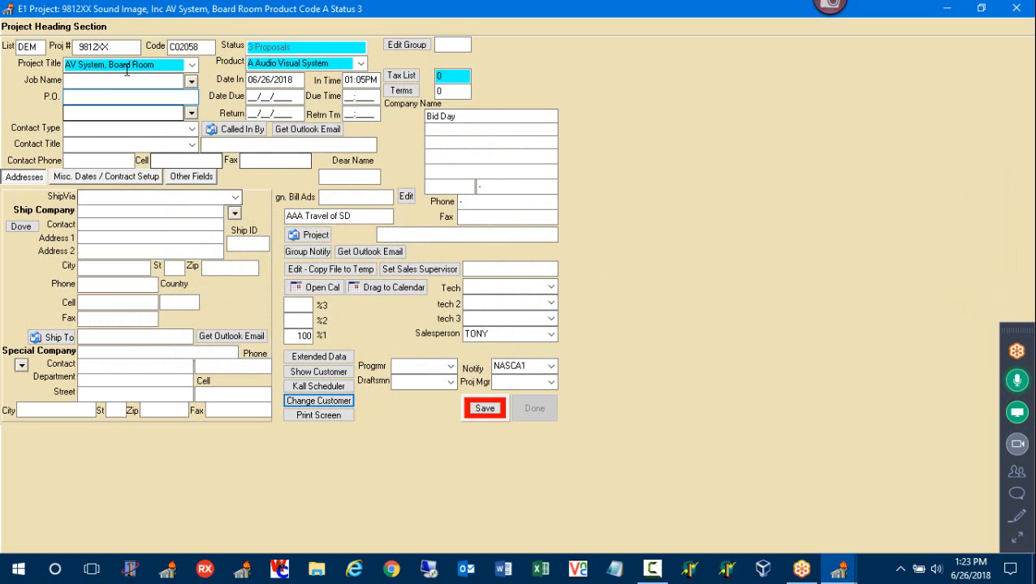
# Review Bid Day's customer details, then save and close the project heading
pyautogui.click(166, 66)
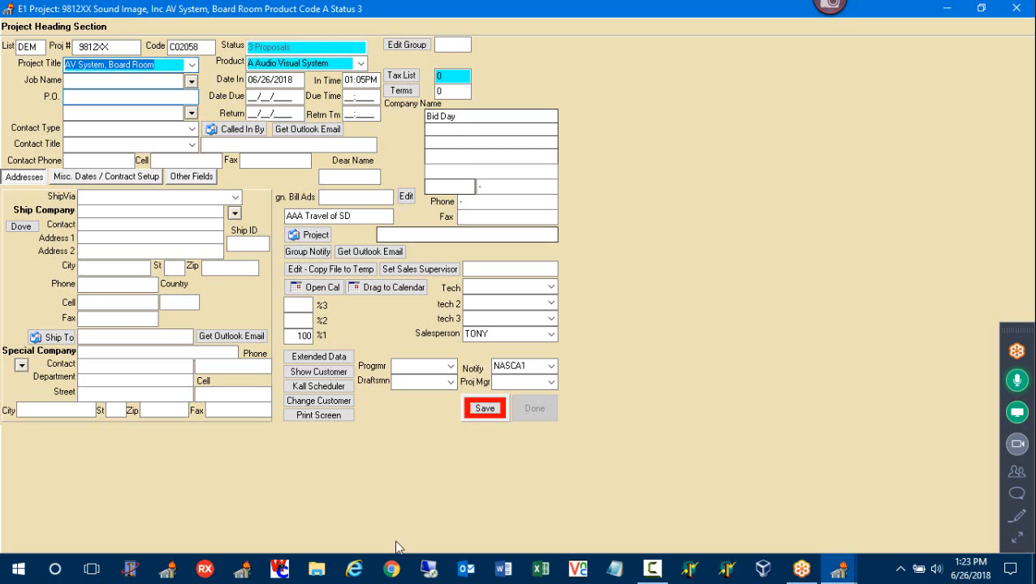
pyautogui.click(346, 374)
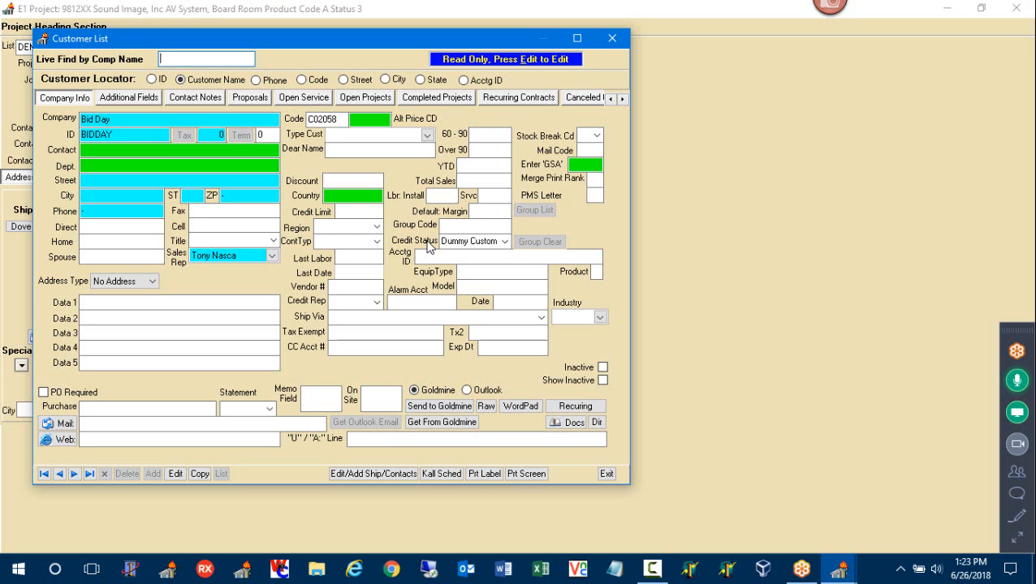
pyautogui.click(612, 38)
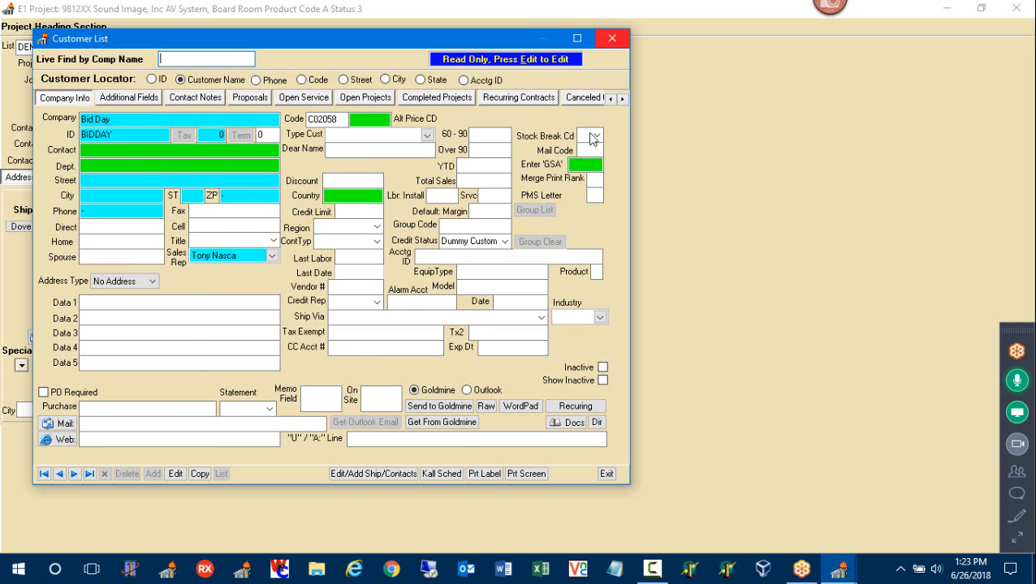
pyautogui.click(485, 409)
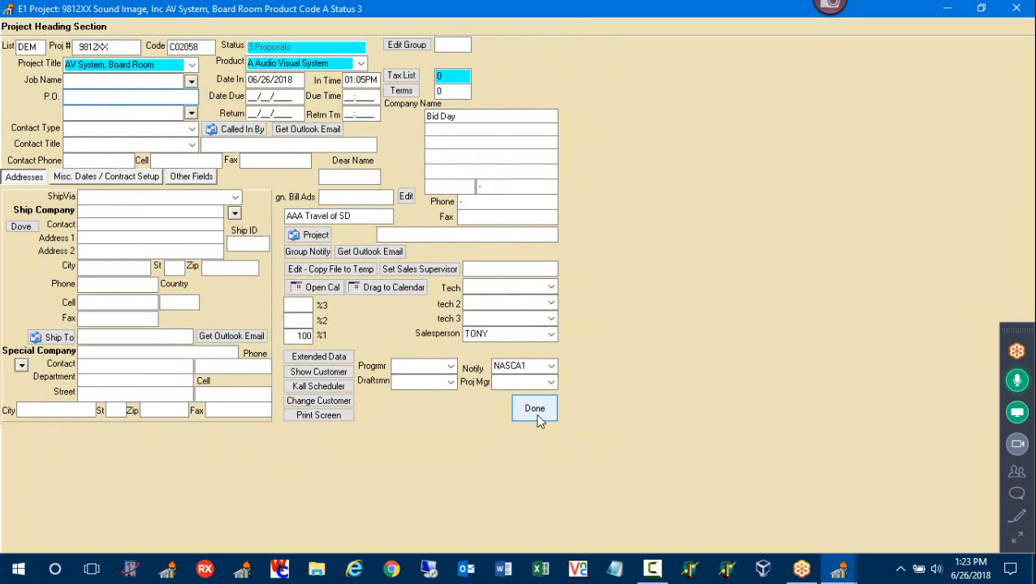
pyautogui.click(536, 414)
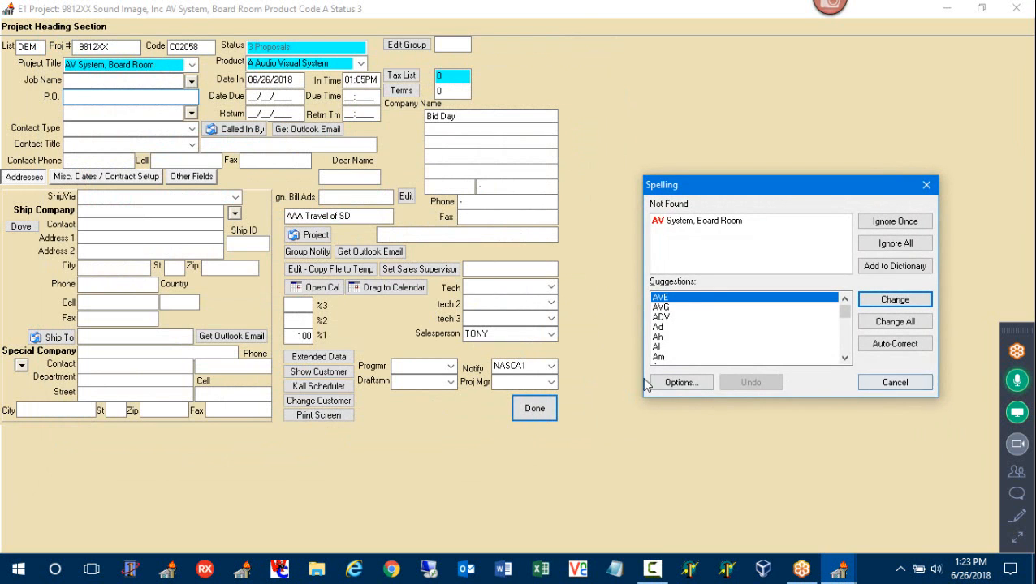
# Change the project customer back to Sound Image, Inc and save the heading
pyautogui.click(900, 388)
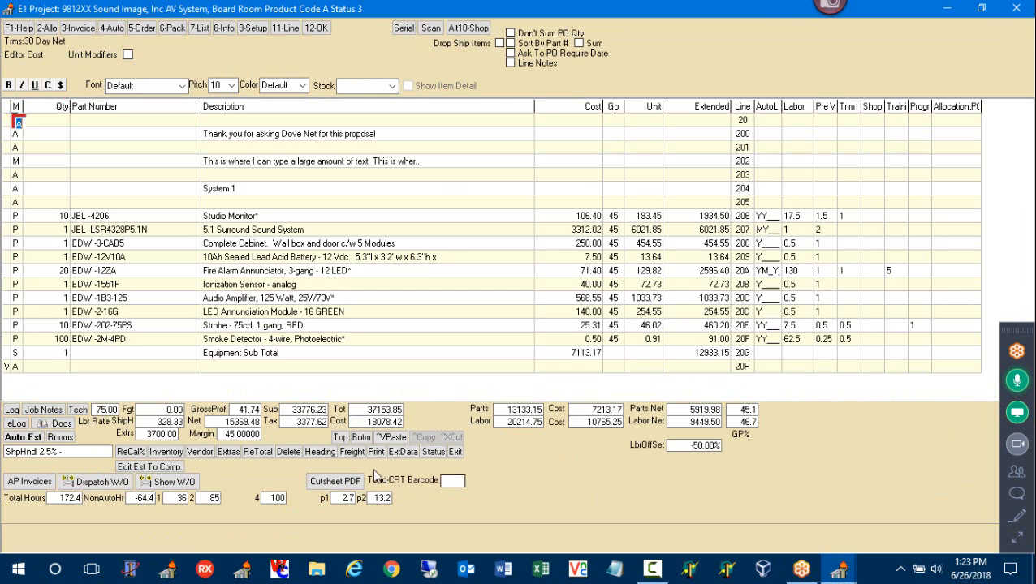
pyautogui.click(320, 451)
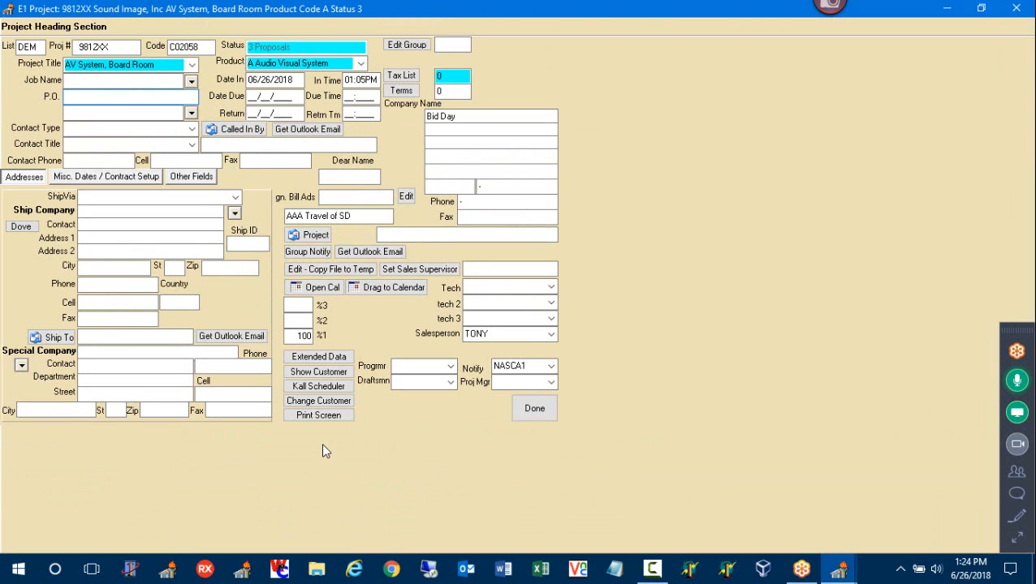
pyautogui.click(320, 400)
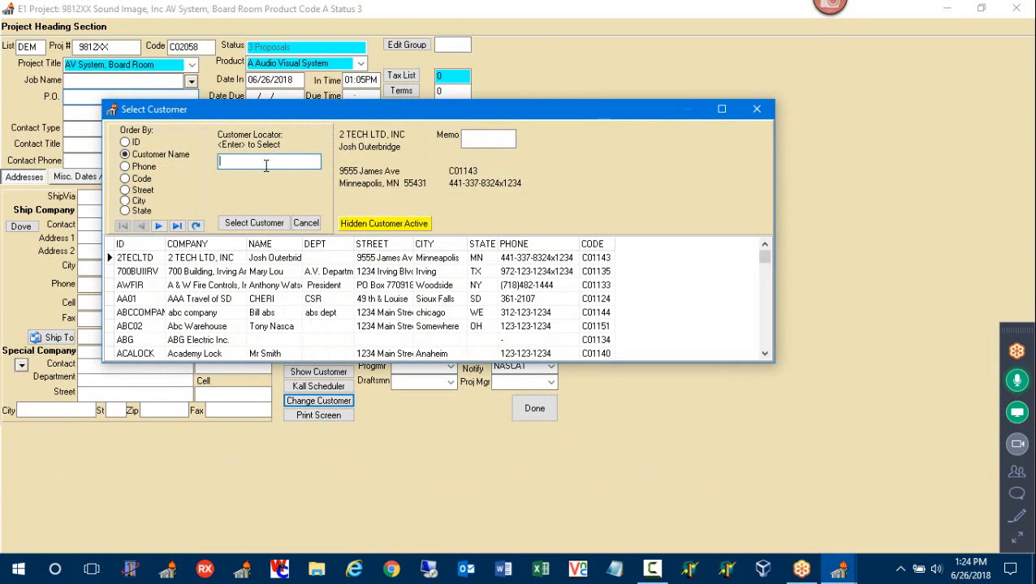
pyautogui.write('SOU')
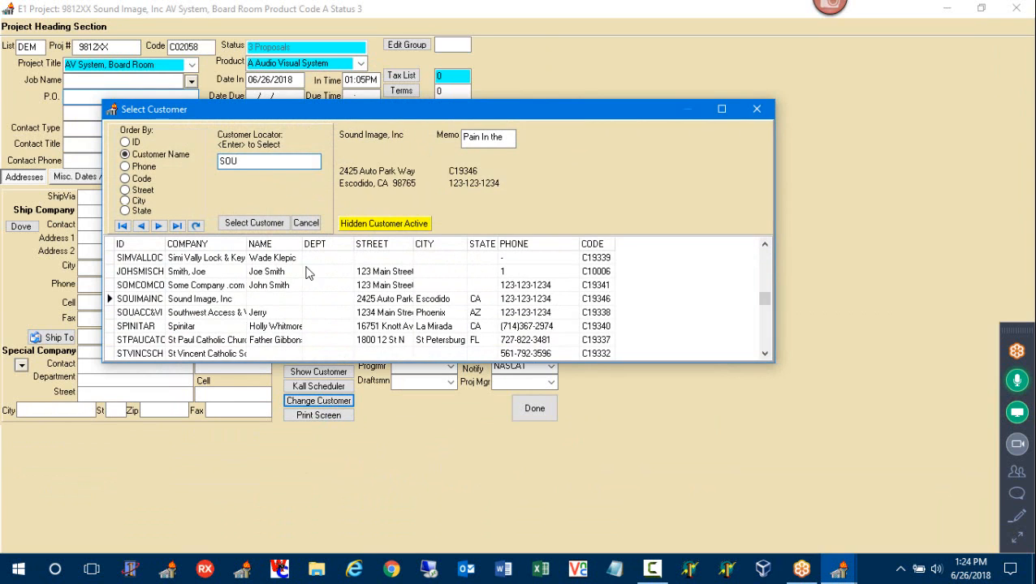
pyautogui.doubleClick(273, 299)
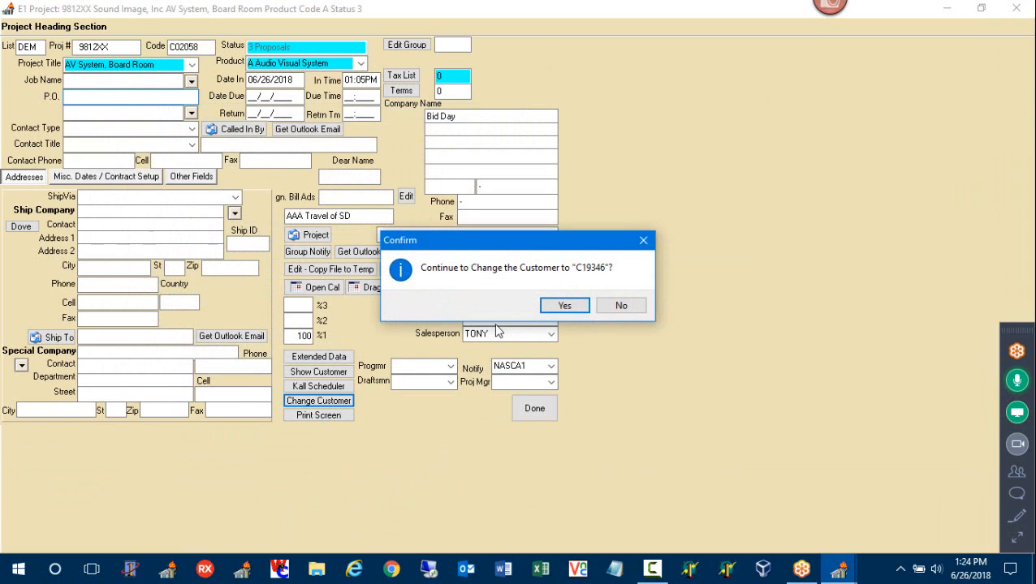
pyautogui.click(564, 305)
pyautogui.click(487, 410)
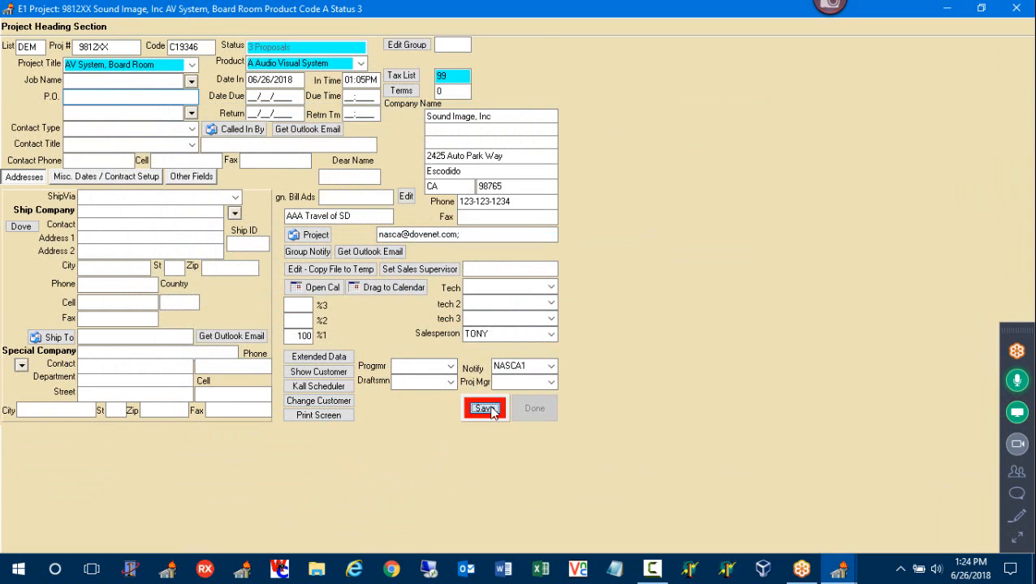
pyautogui.click(531, 410)
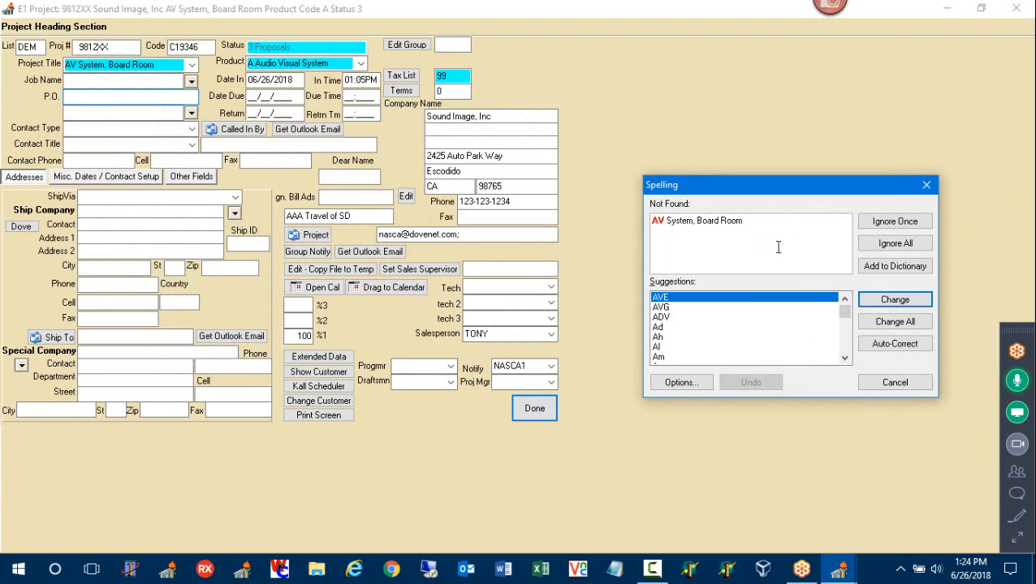
# Add the flagged word AV to the spelling dictionary
pyautogui.moveTo(775, 184); pyautogui.dragTo(736, 168)
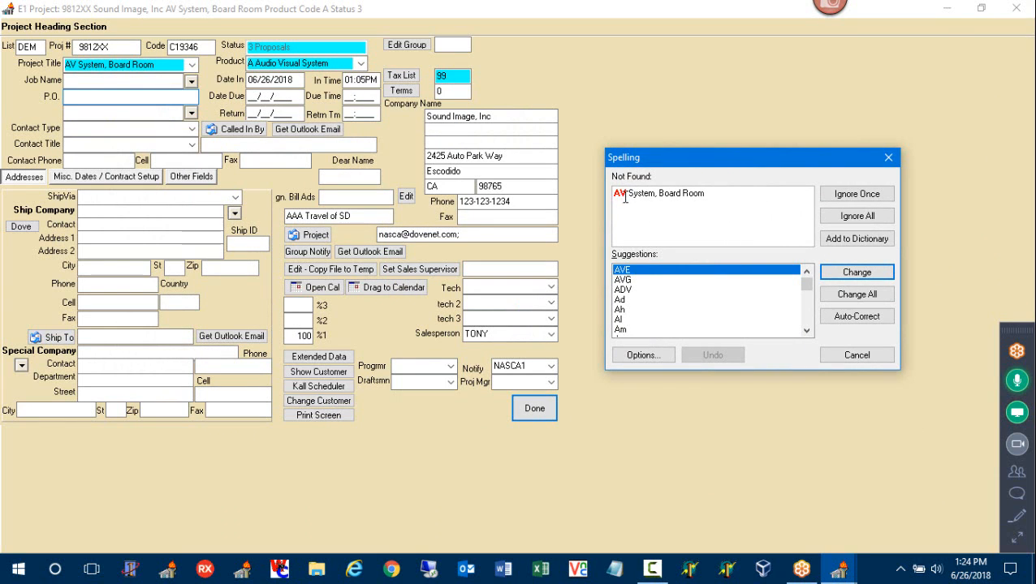
pyautogui.moveTo(625, 196); pyautogui.dragTo(604, 199)
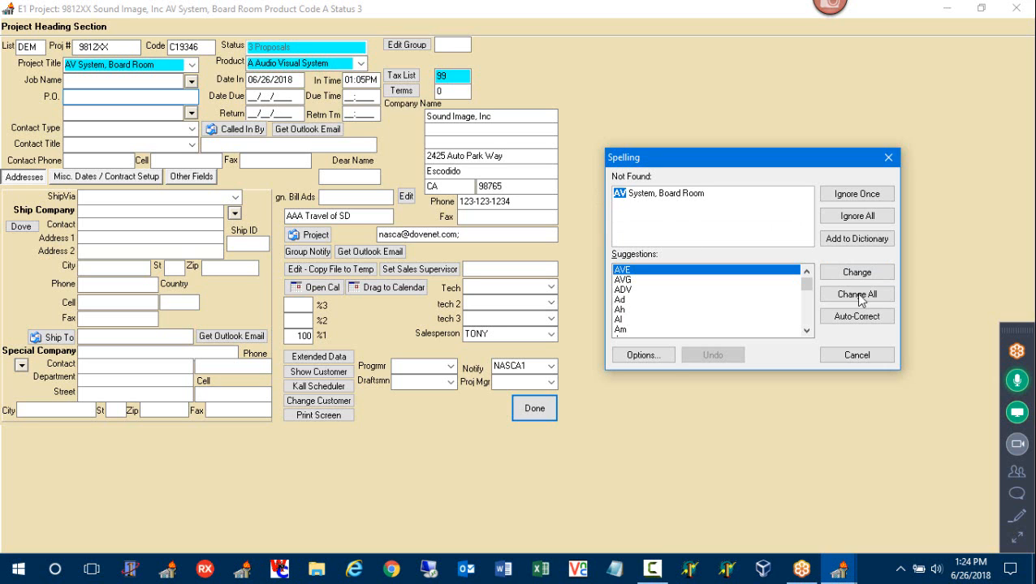
pyautogui.click(856, 243)
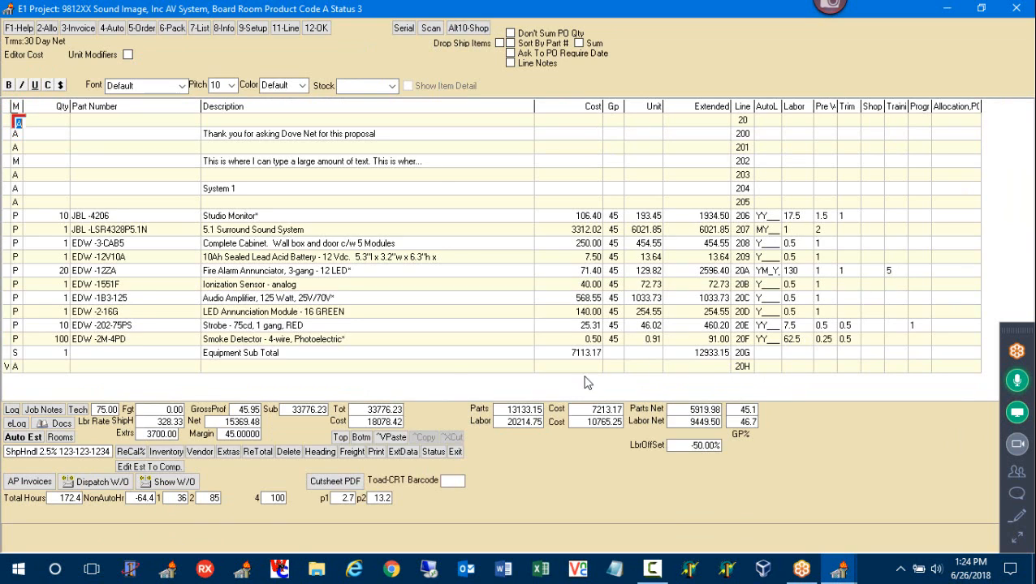
pyautogui.click(352, 452)
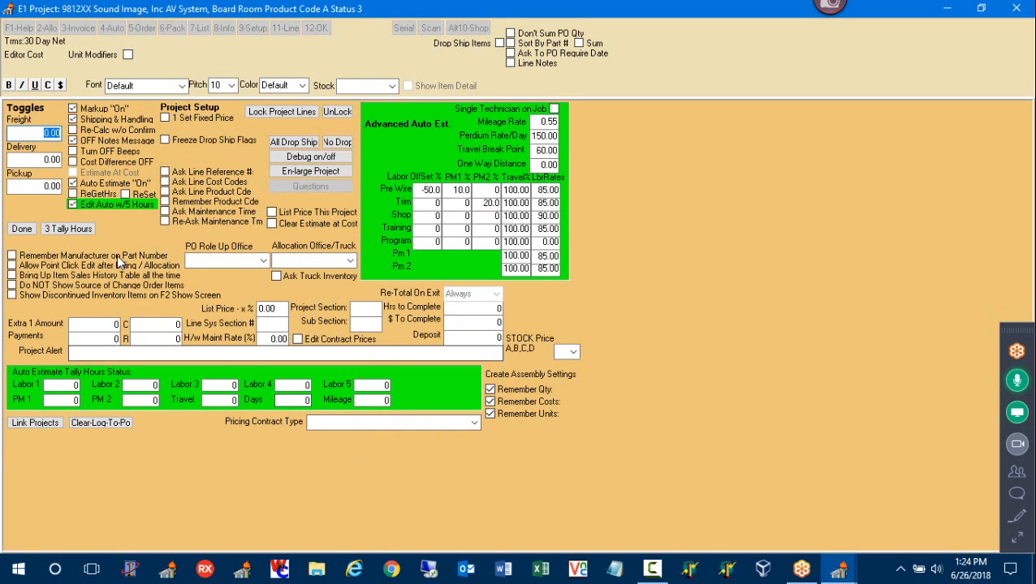
# Enter 500 as the project freight amount
pyautogui.click(47, 133)
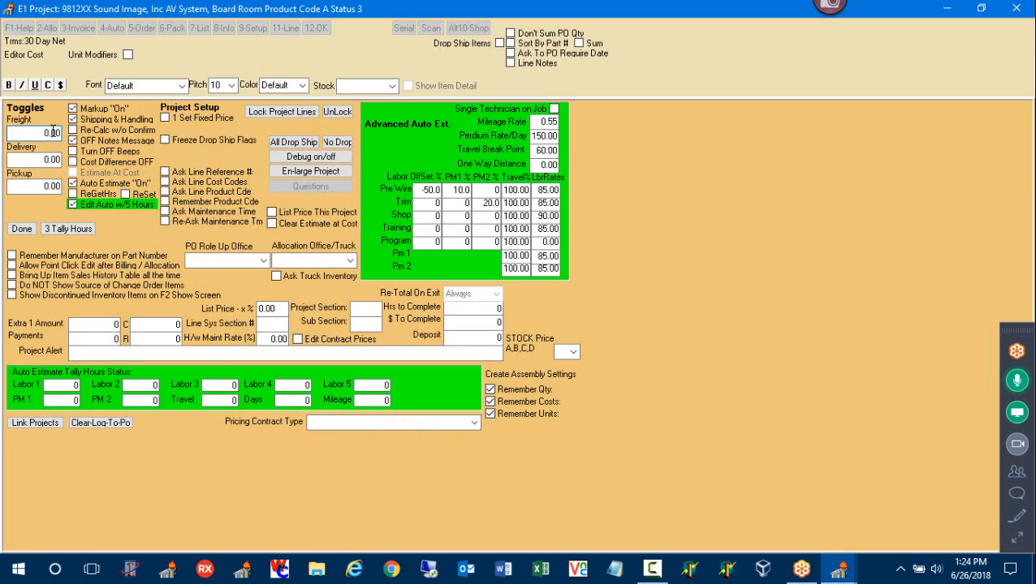
pyautogui.doubleClick(52, 132)
pyautogui.write('500')
pyautogui.click(19, 230)
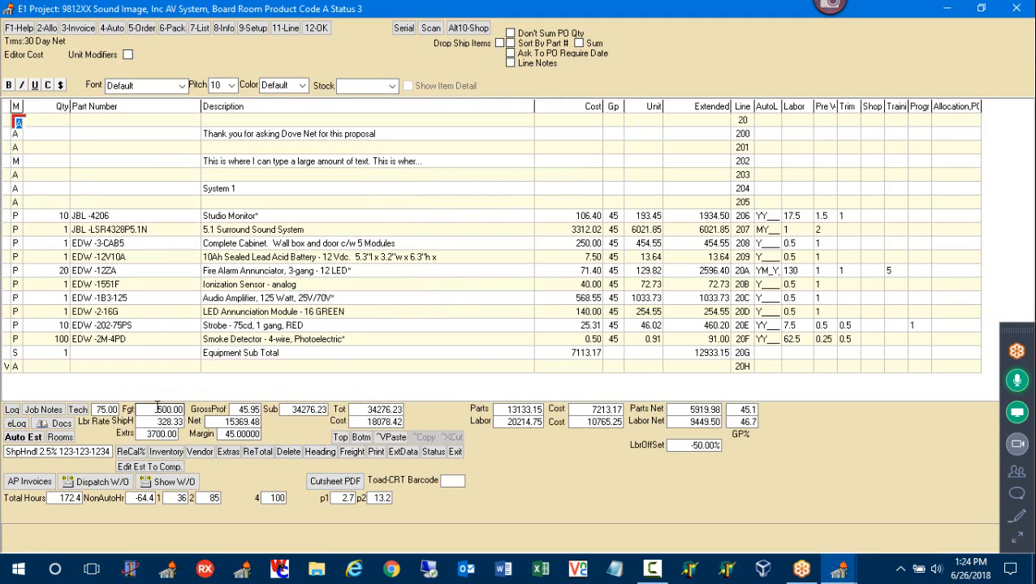
# Check the totals: 500.00 freight, 328.33 shipping charge, 2.5% shipping rate
pyautogui.moveTo(155, 408); pyautogui.dragTo(196, 412)
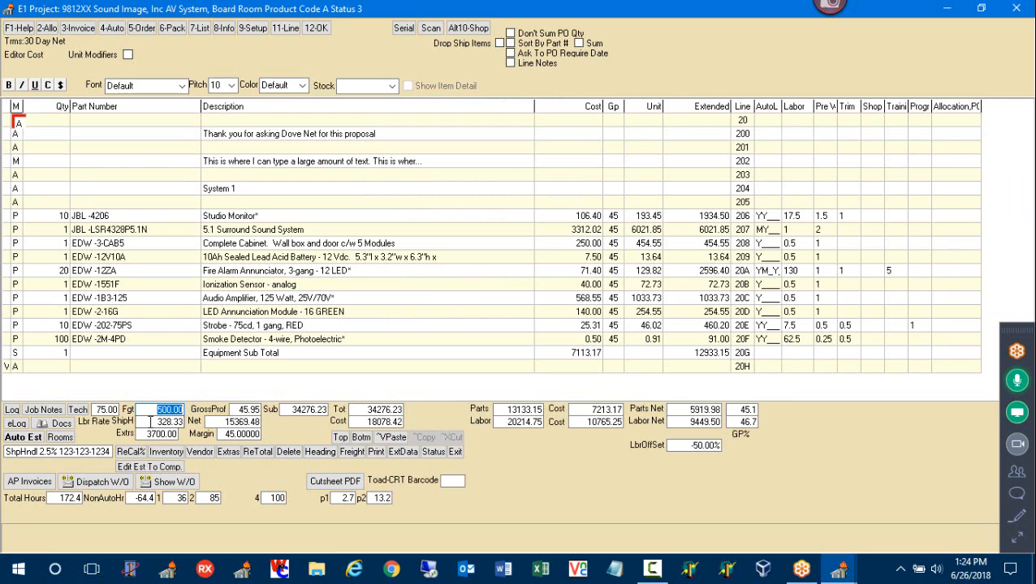
pyautogui.moveTo(146, 422); pyautogui.dragTo(201, 430)
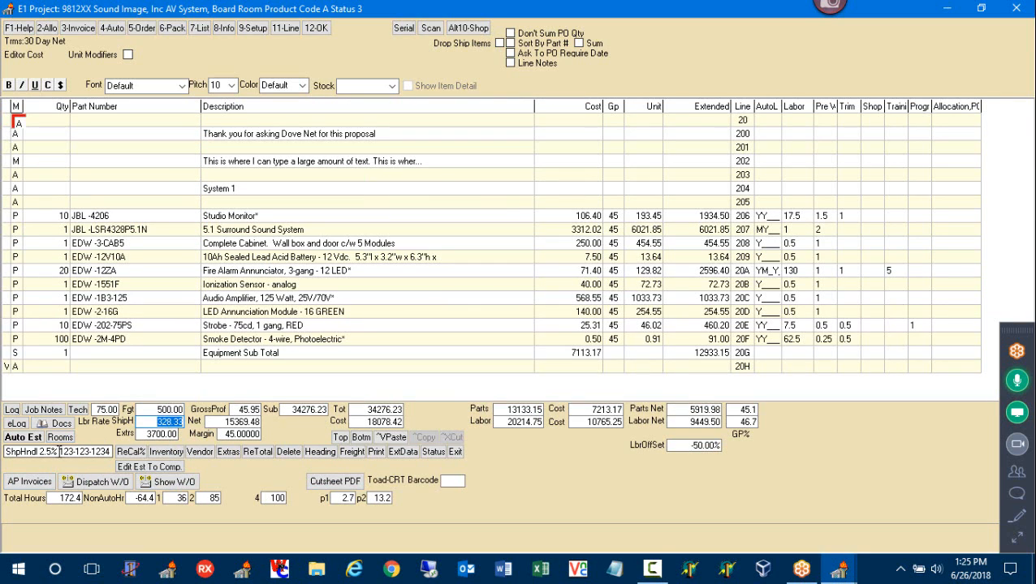
pyautogui.moveTo(57, 452); pyautogui.dragTo(38, 451)
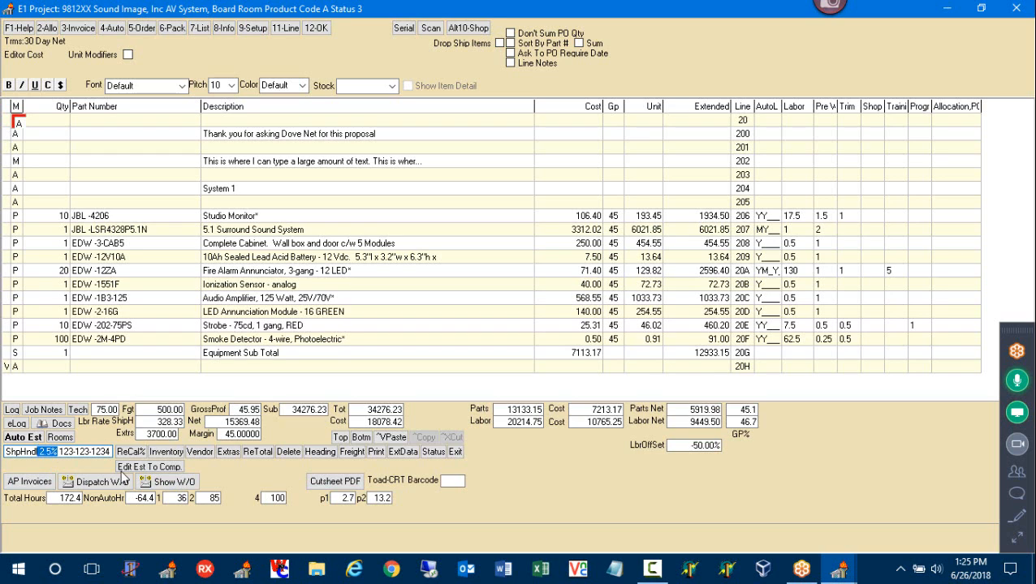
pyautogui.moveTo(184, 423); pyautogui.dragTo(150, 420)
pyautogui.click(151, 410)
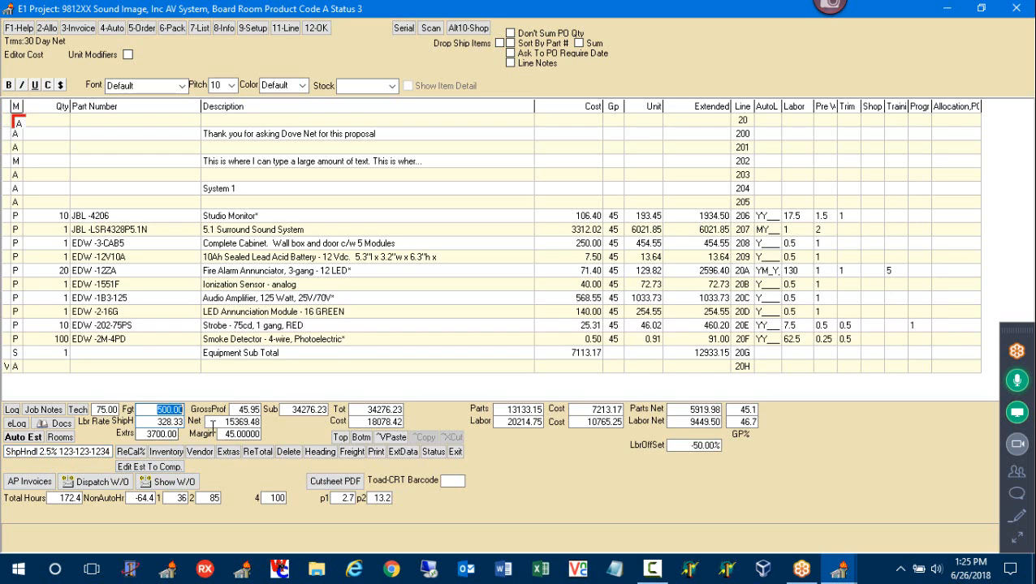
pyautogui.click(250, 32)
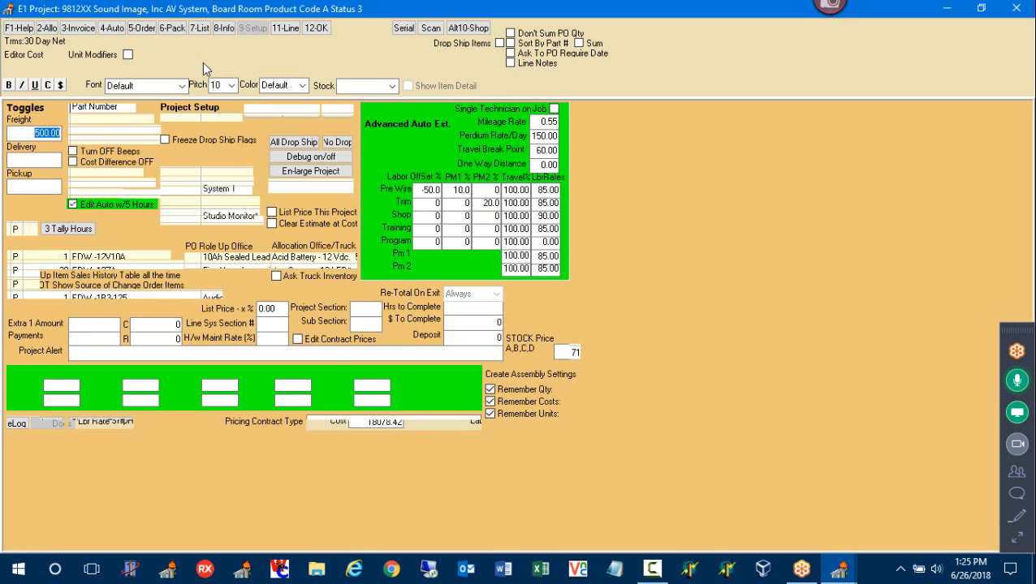
# Toggle Shipping & Handling off and back on, keeping the 2.5% rate applied
pyautogui.click(92, 123)
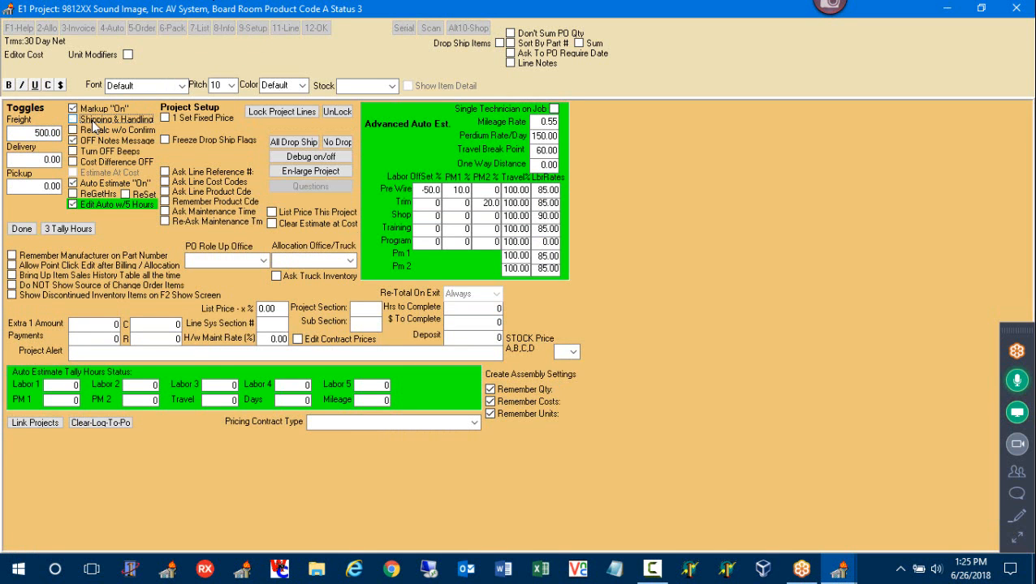
pyautogui.click(22, 229)
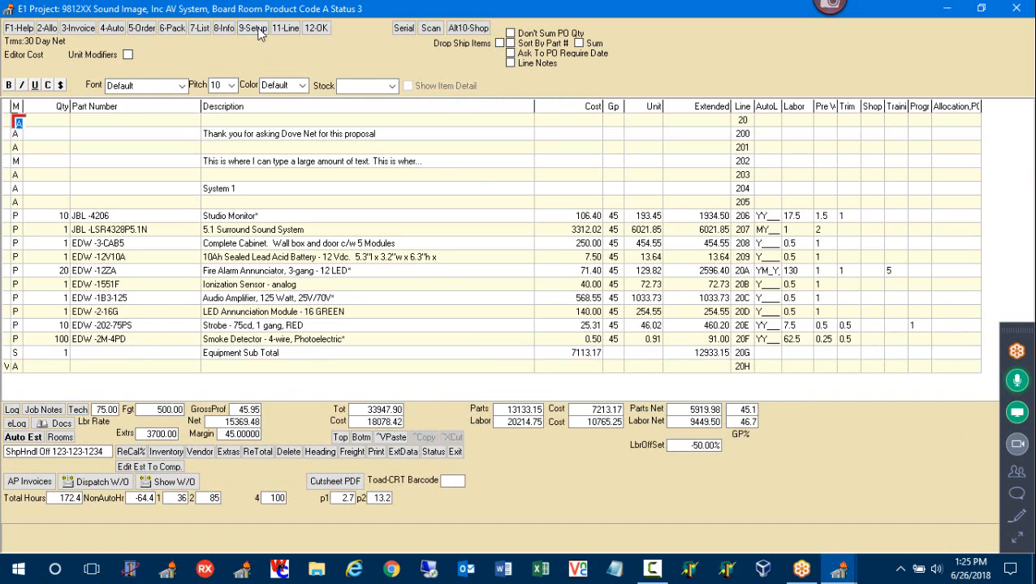
pyautogui.press('F9')
pyautogui.click(101, 120)
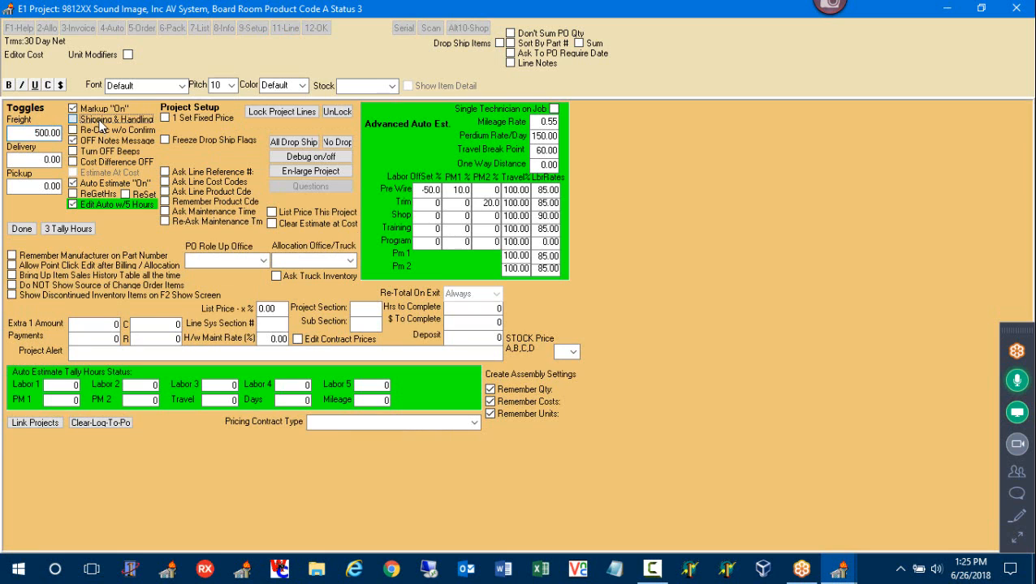
pyautogui.click(30, 233)
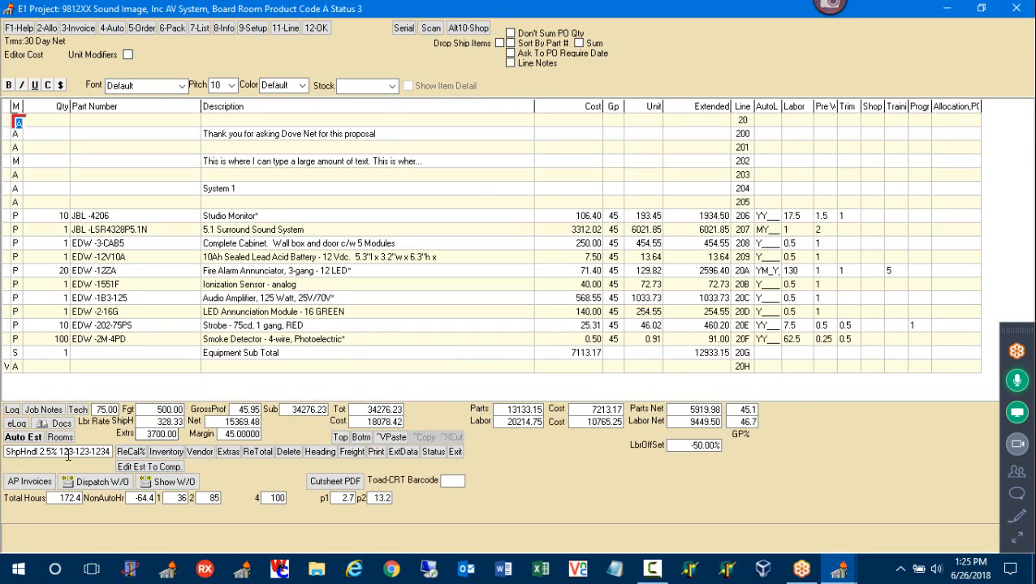
pyautogui.moveTo(59, 452); pyautogui.dragTo(40, 446)
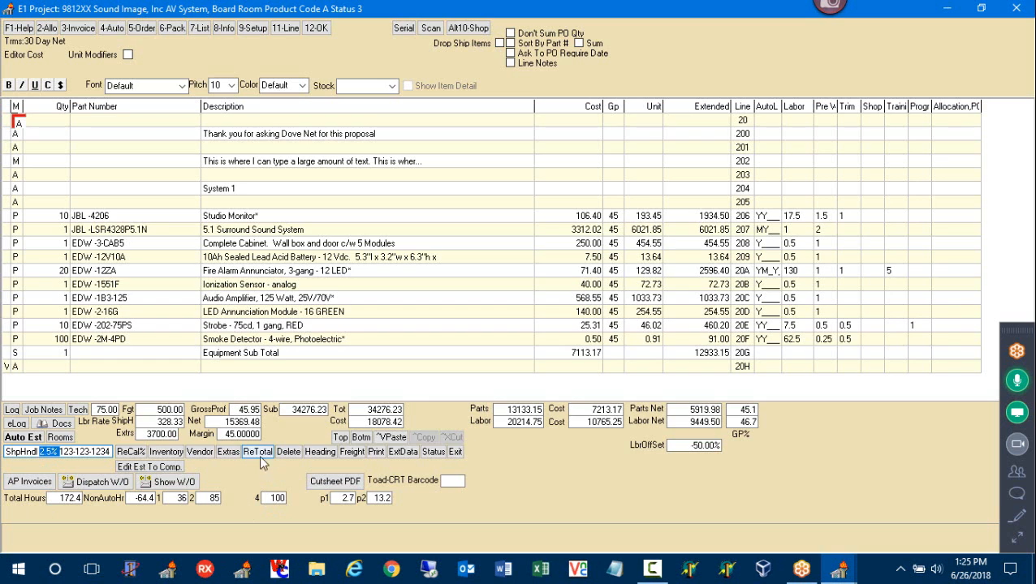
pyautogui.click(251, 28)
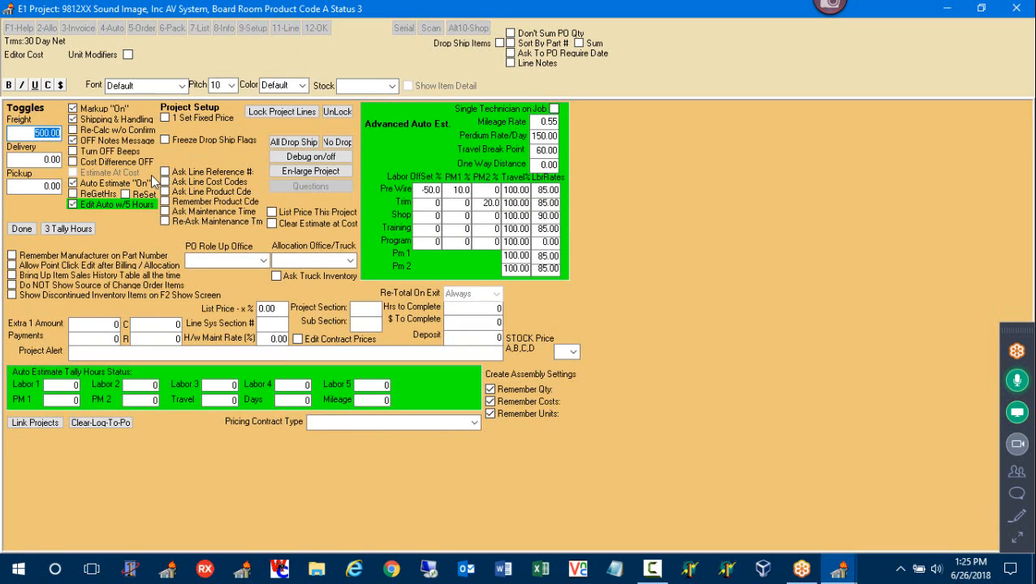
# Uncheck Shipping & Handling, confirm the 500.00 freight, and close project setup
pyautogui.click(103, 124)
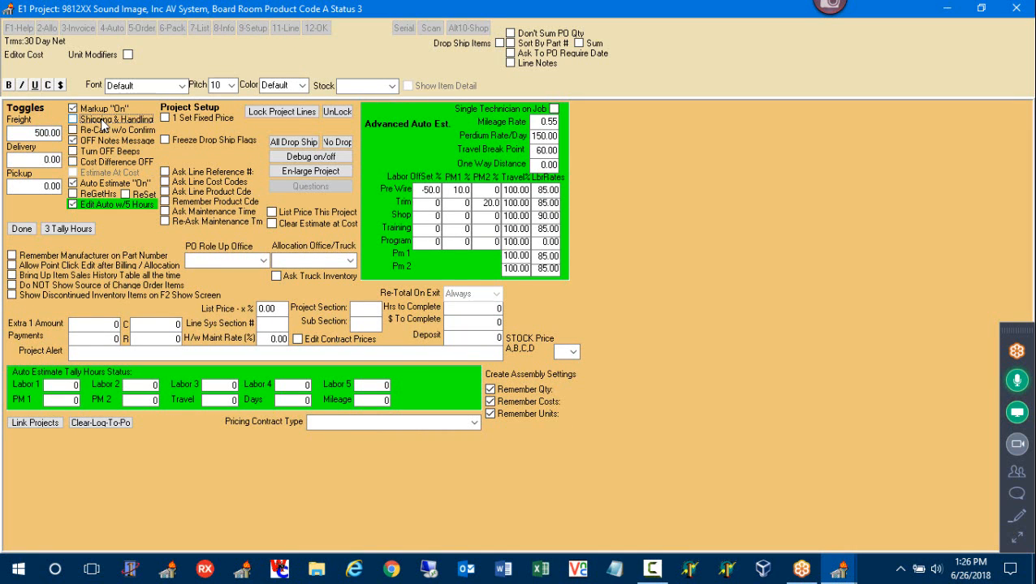
pyautogui.moveTo(32, 133); pyautogui.dragTo(133, 130)
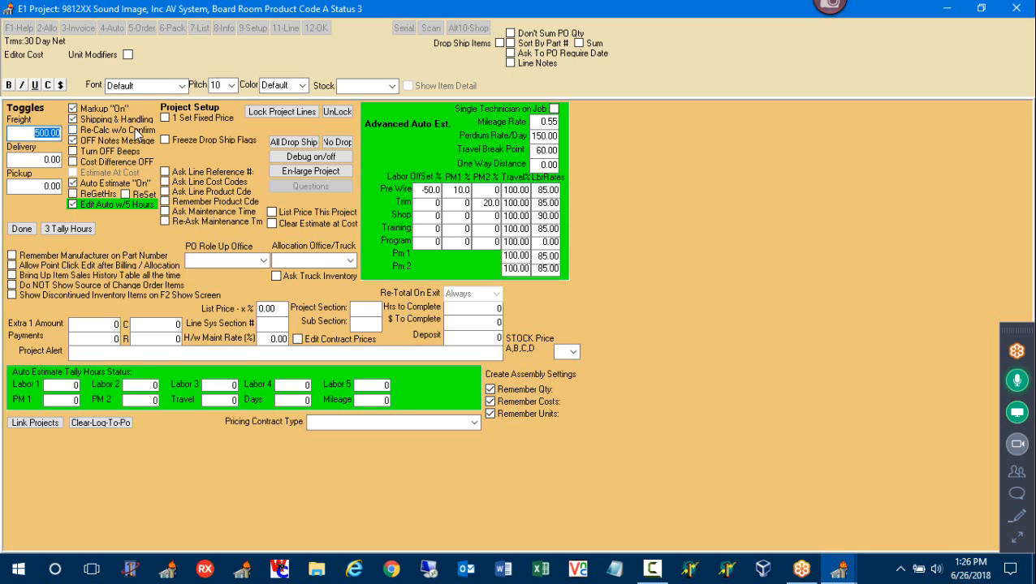
pyautogui.click(24, 231)
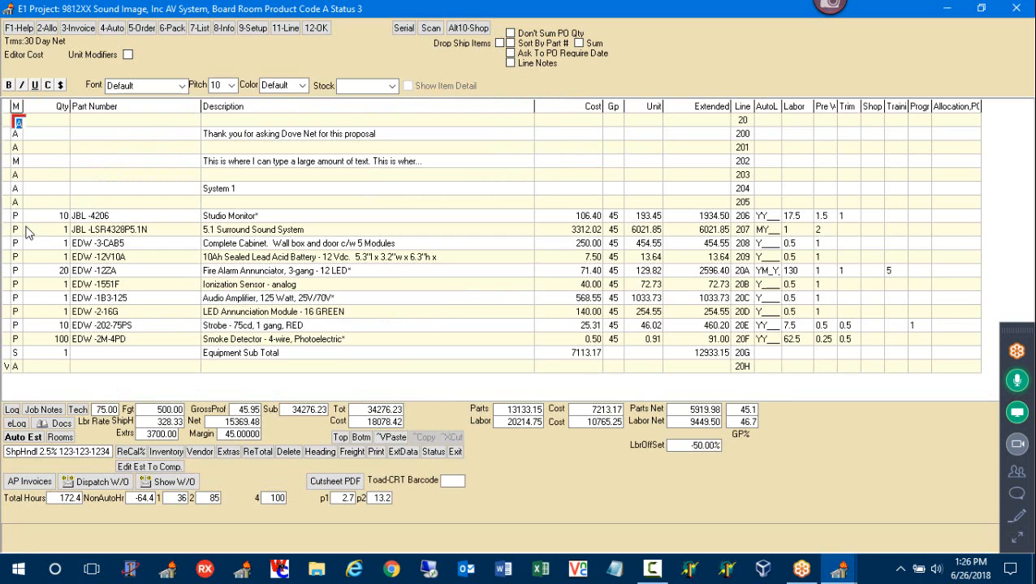
# Insert a blank line 20G directly above the Equipment Sub Total line
pyautogui.click(16, 365)
pyautogui.press('Down')
pyautogui.press('Down')
pyautogui.press('Down')
pyautogui.press('Down')
pyautogui.press('Down')
pyautogui.press('Down')
pyautogui.press('Down')
pyautogui.press('Down')
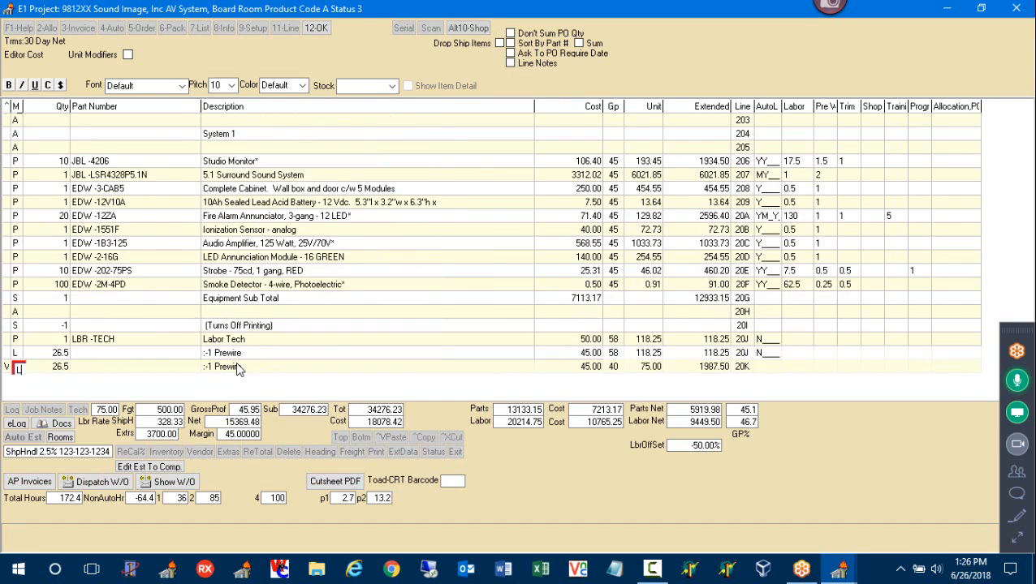
pyautogui.press('Up')
pyautogui.press('Up')
pyautogui.press('Up')
pyautogui.press('Up')
pyautogui.press('Up')
pyautogui.press('Up')
pyautogui.press('Up')
pyautogui.press('Up')
pyautogui.press('Up')
pyautogui.press('Up')
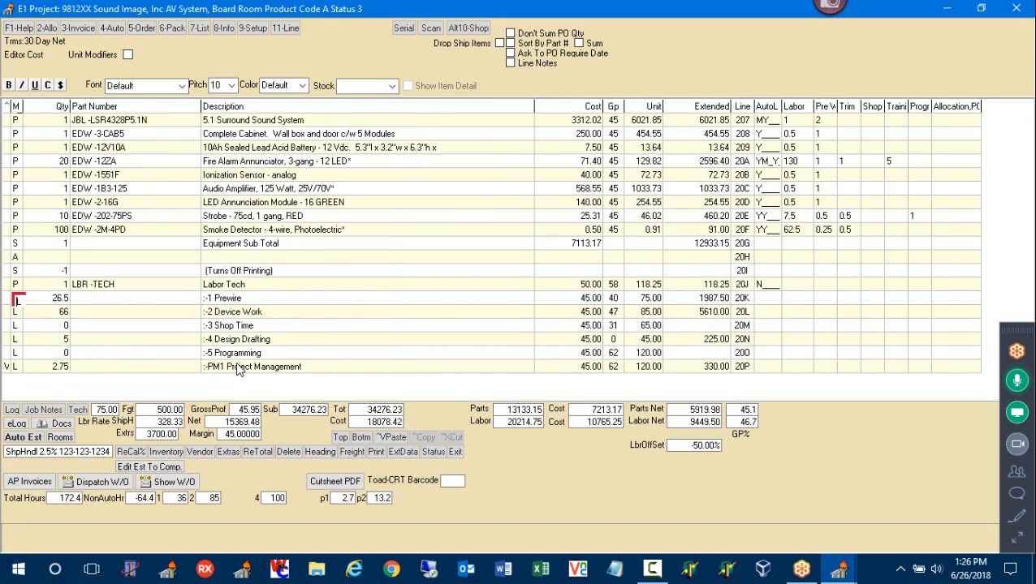
pyautogui.press('Down')
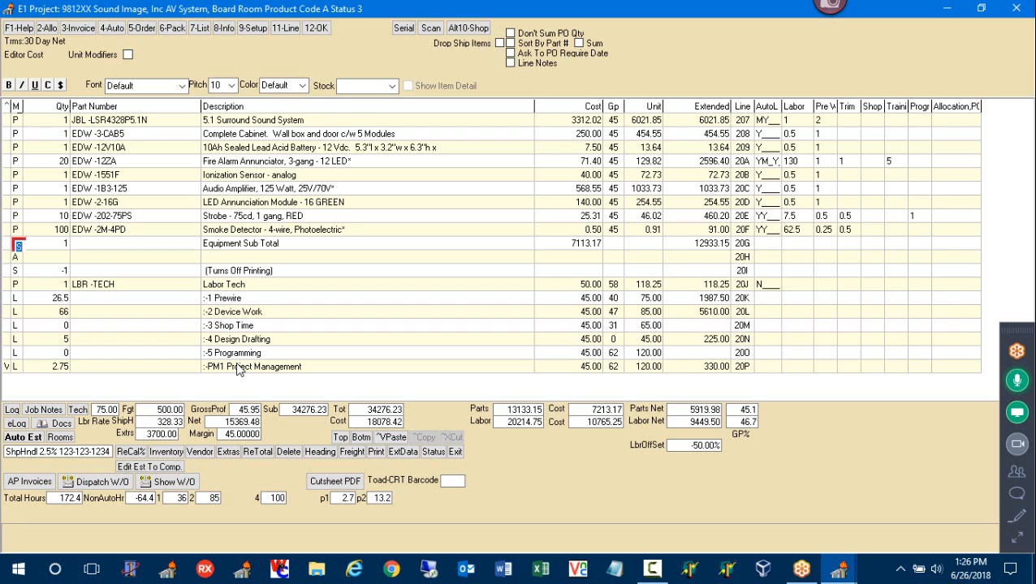
pyautogui.press('Insert')
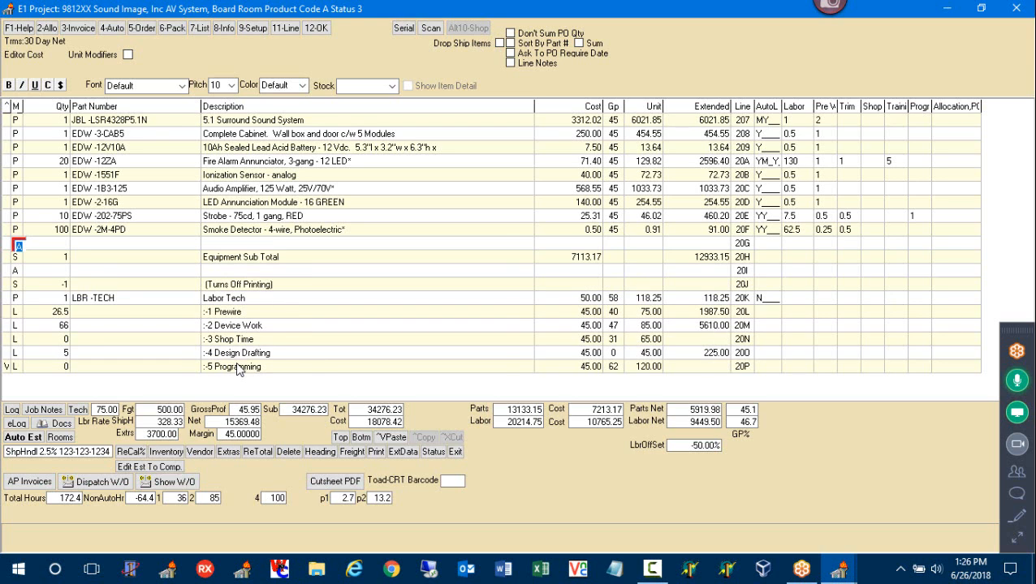
# Make line 20G a part line DOVE-FREIGHT using the FREIGHT inventory item
pyautogui.press('p')
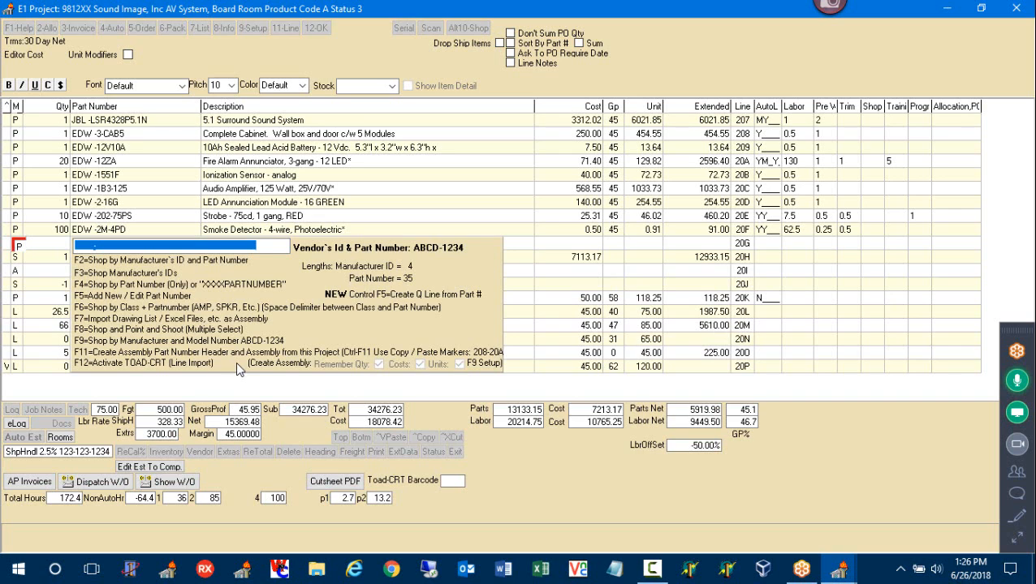
pyautogui.write('DOVE-FRE')
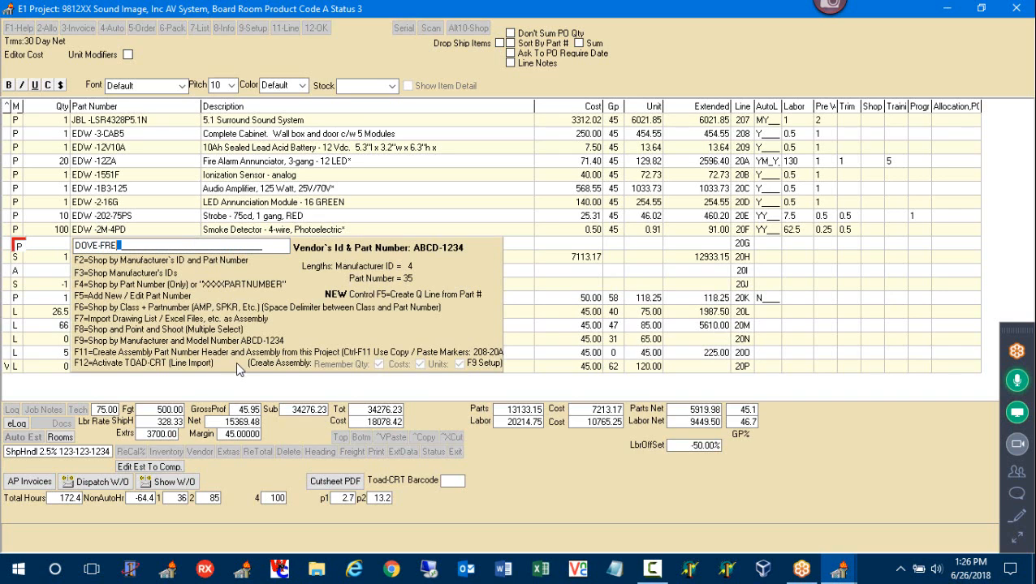
pyautogui.write('IDG')
pyautogui.press('BackSpace')
pyautogui.press('BackSpace')
pyautogui.write('ED')
pyautogui.press('BackSpace')
pyautogui.write('GHT')
pyautogui.press('Return')
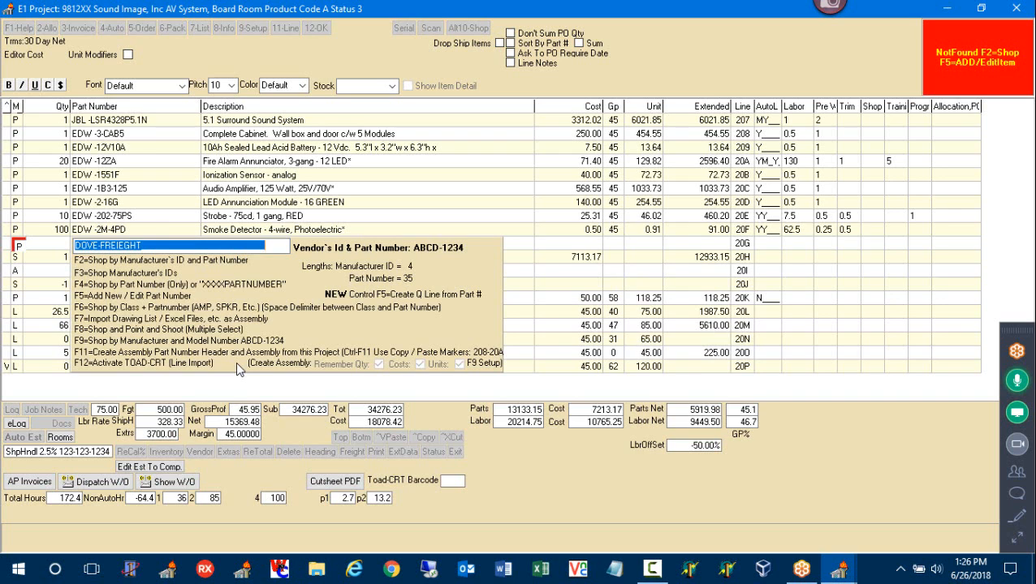
pyautogui.press('F2')
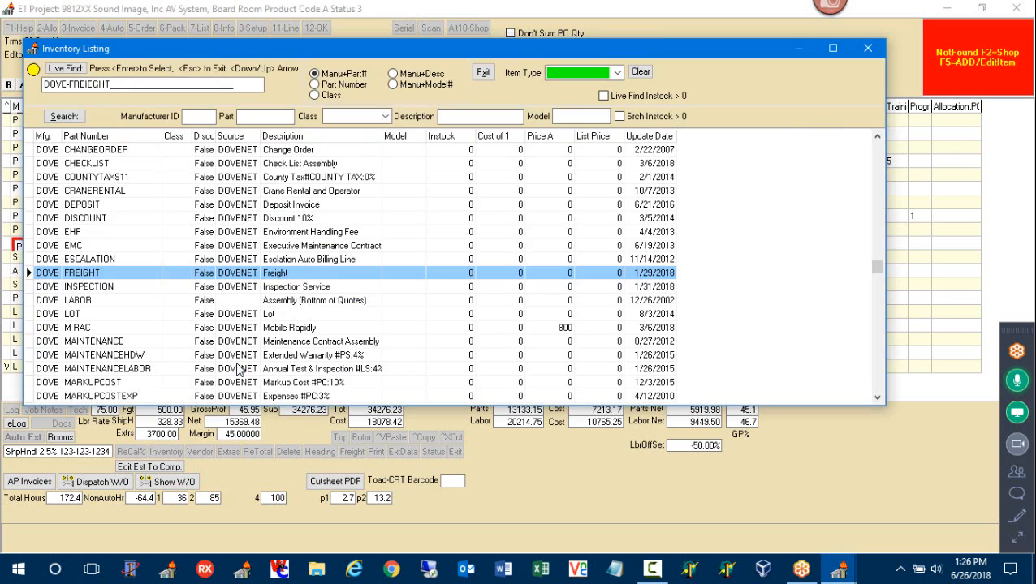
pyautogui.press('Return')
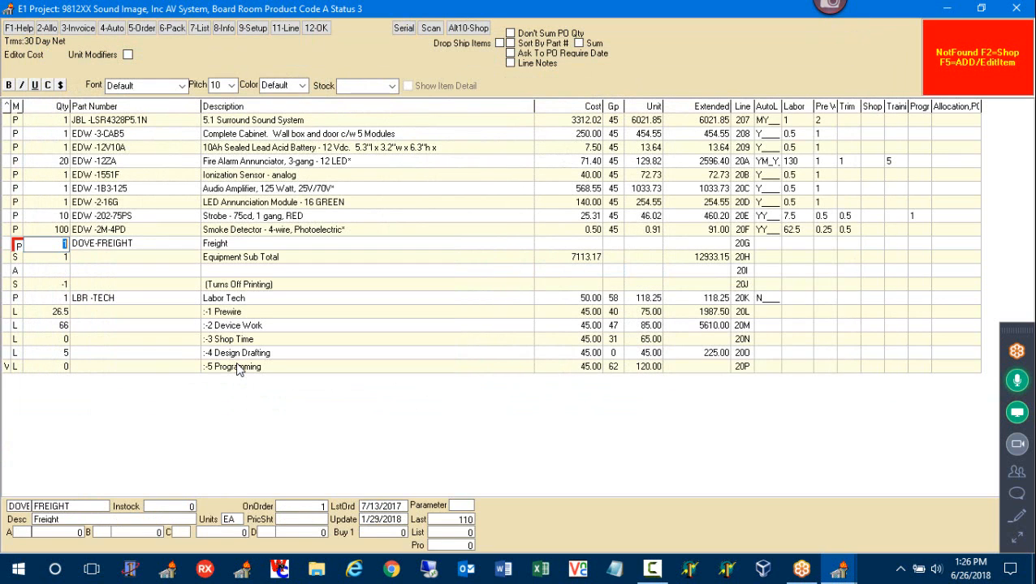
# Give the freight line quantity 1, cost 200 and unit price 220
pyautogui.press('Tab')
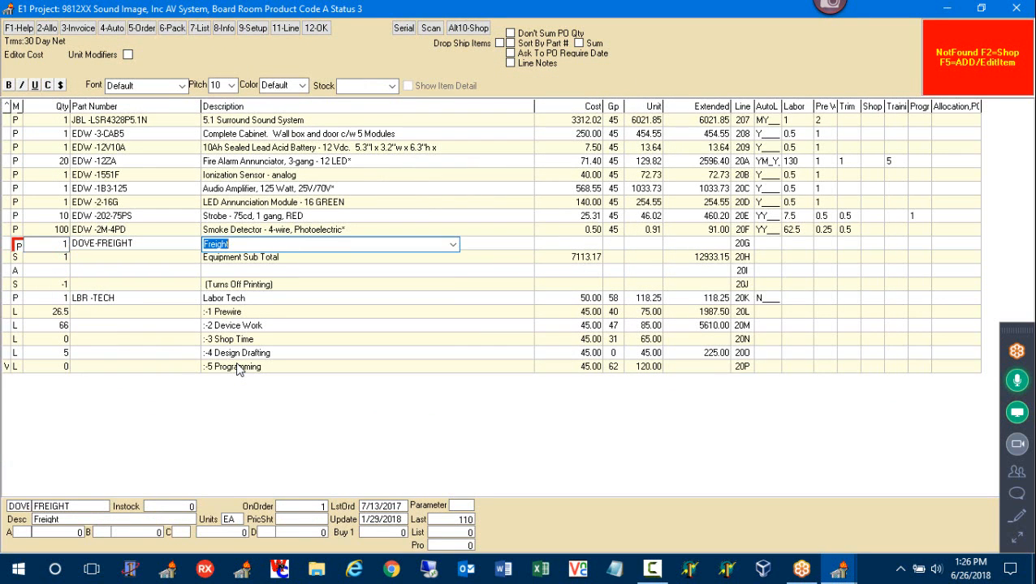
pyautogui.press('Tab')
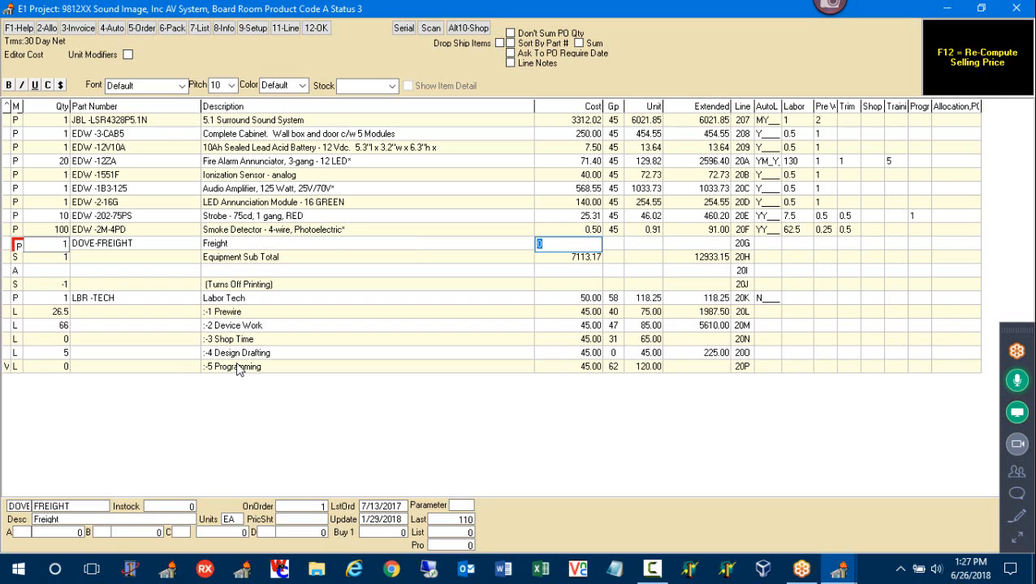
pyautogui.write('200')
pyautogui.press('Tab')
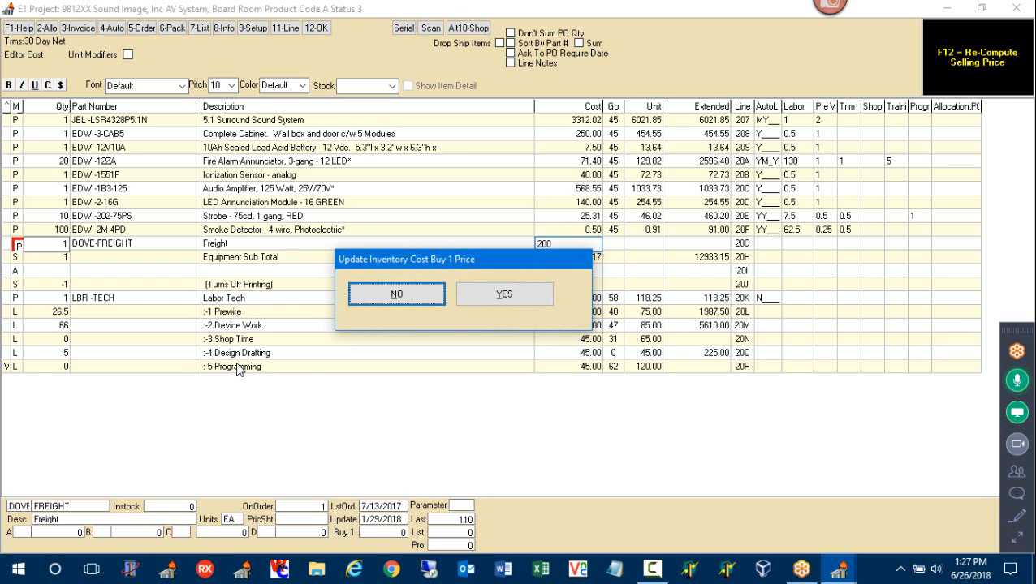
pyautogui.press('Return')
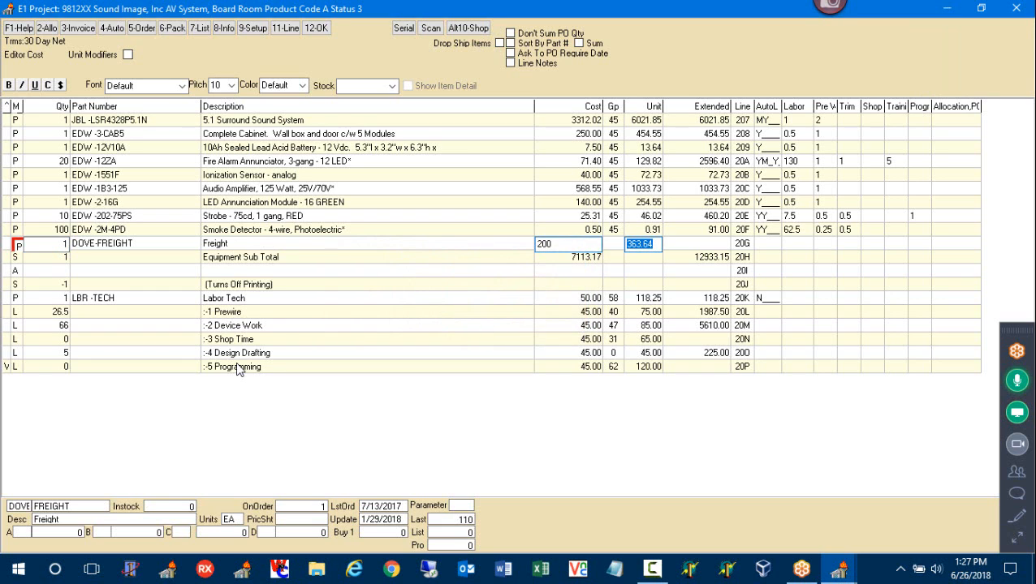
pyautogui.write('220')
pyautogui.press('Return')
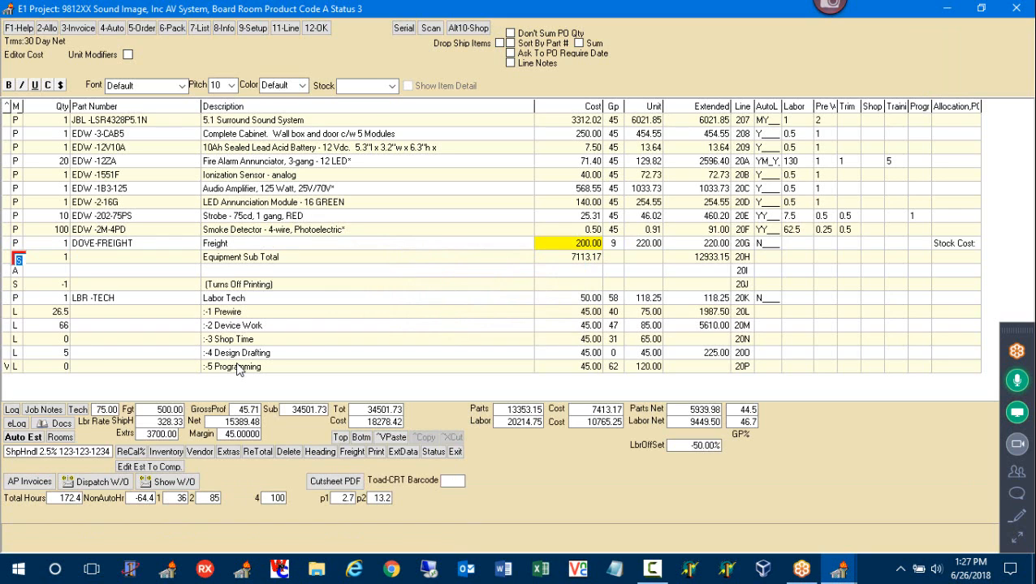
pyautogui.click(17, 244)
# Open the DOVE FREIGHT inventory stock record and select its DOVE manufacturer code
pyautogui.click(157, 452)
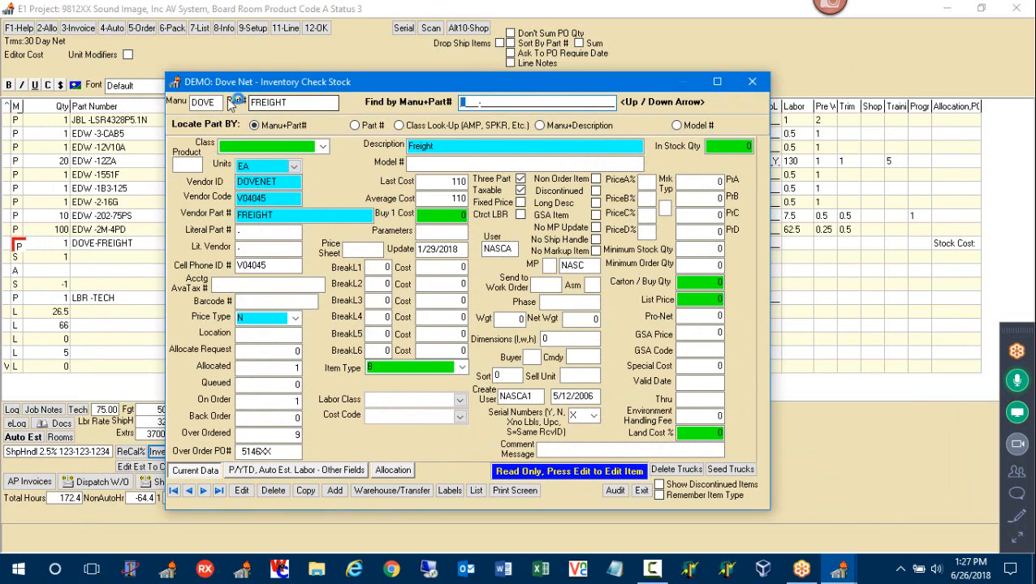
pyautogui.moveTo(218, 102); pyautogui.dragTo(193, 102)
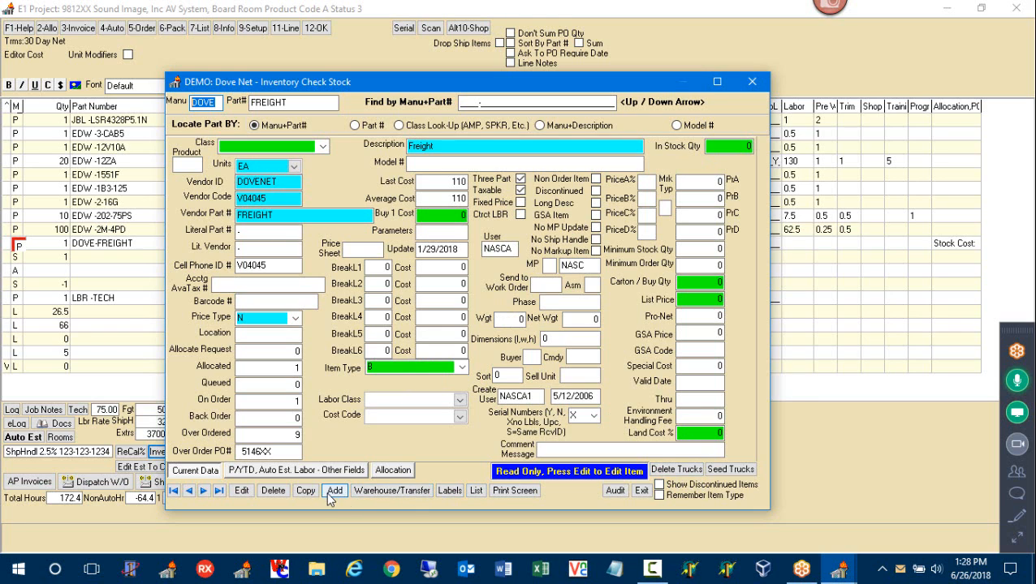
pyautogui.click(475, 491)
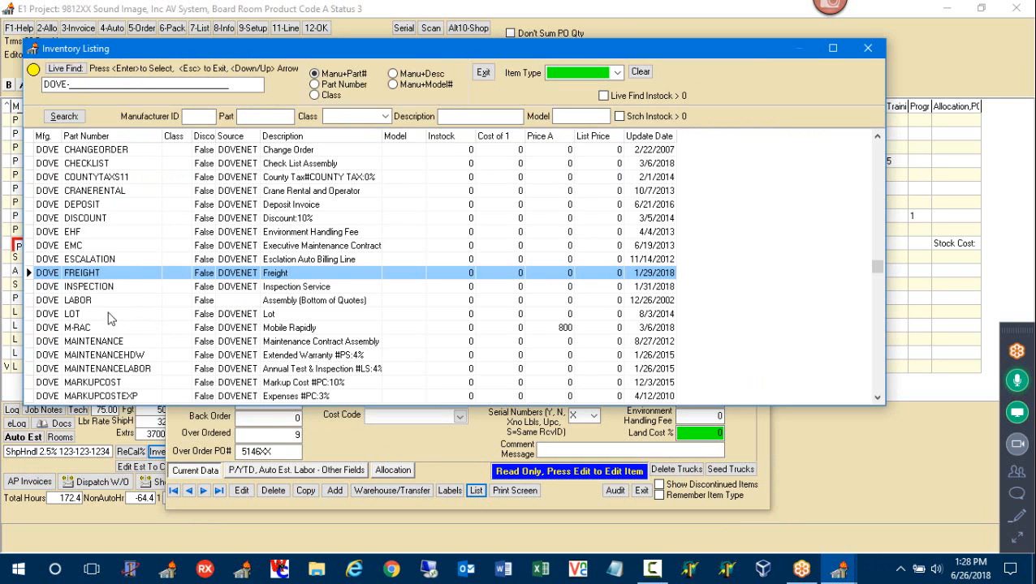
pyautogui.click(97, 342)
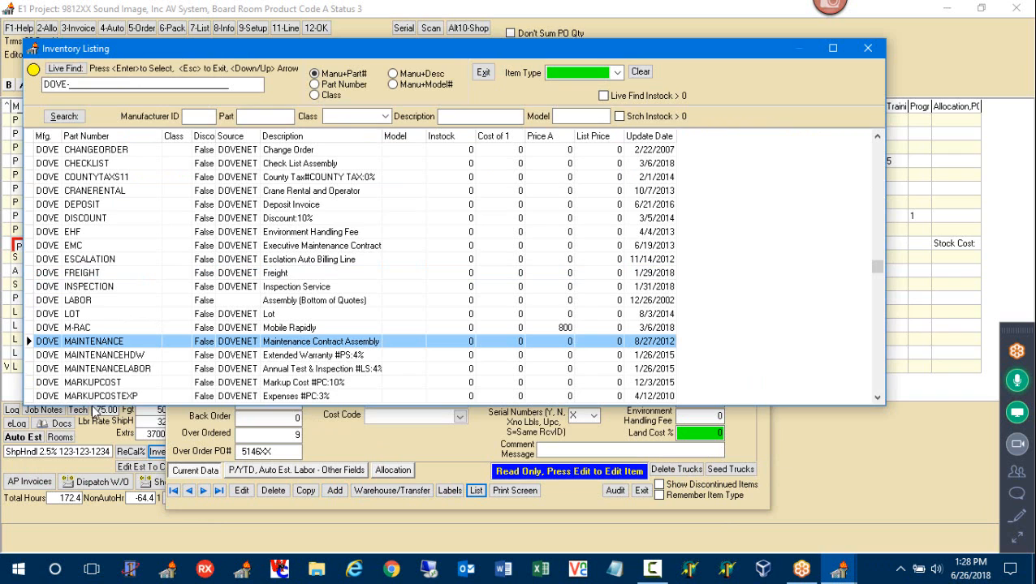
pyautogui.moveTo(94, 402); pyautogui.dragTo(89, 540)
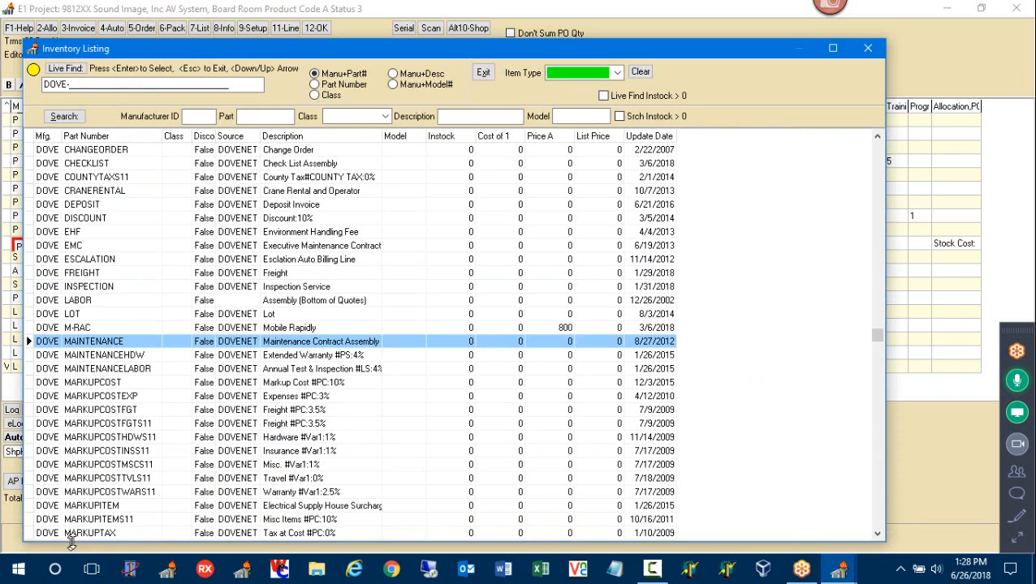
pyautogui.click(90, 526)
pyautogui.press('pagedown')
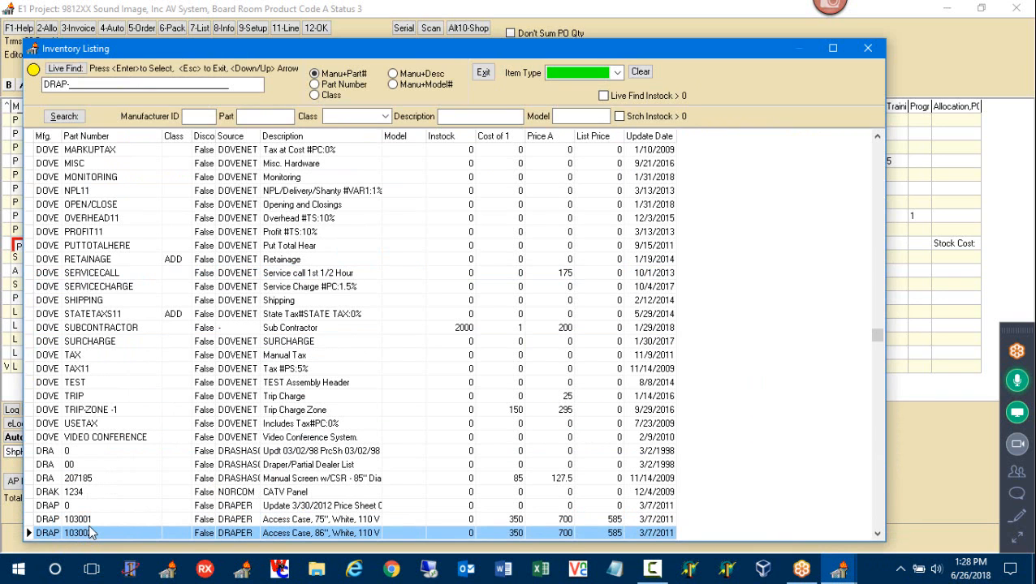
pyautogui.click(112, 360)
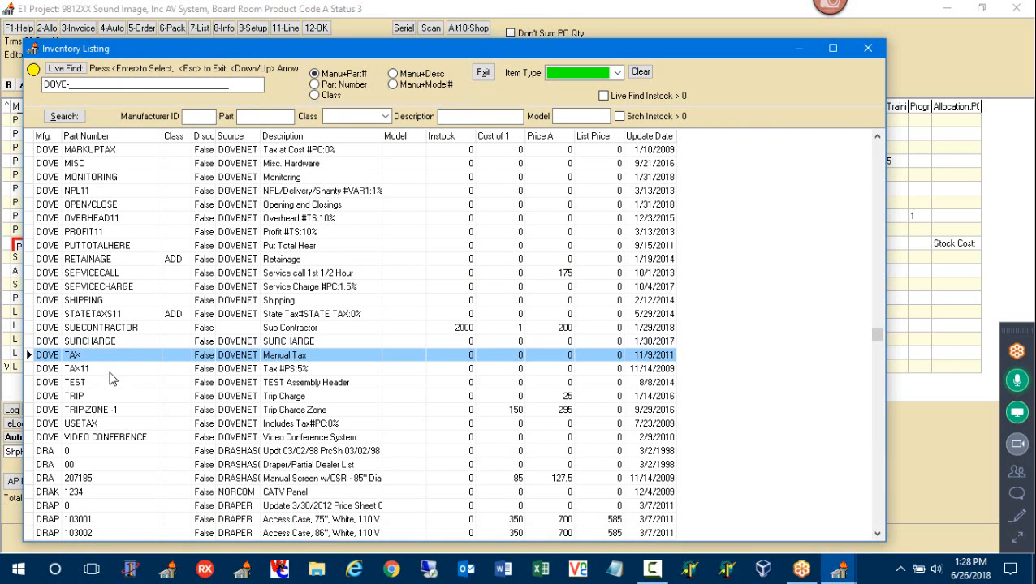
pyautogui.click(103, 398)
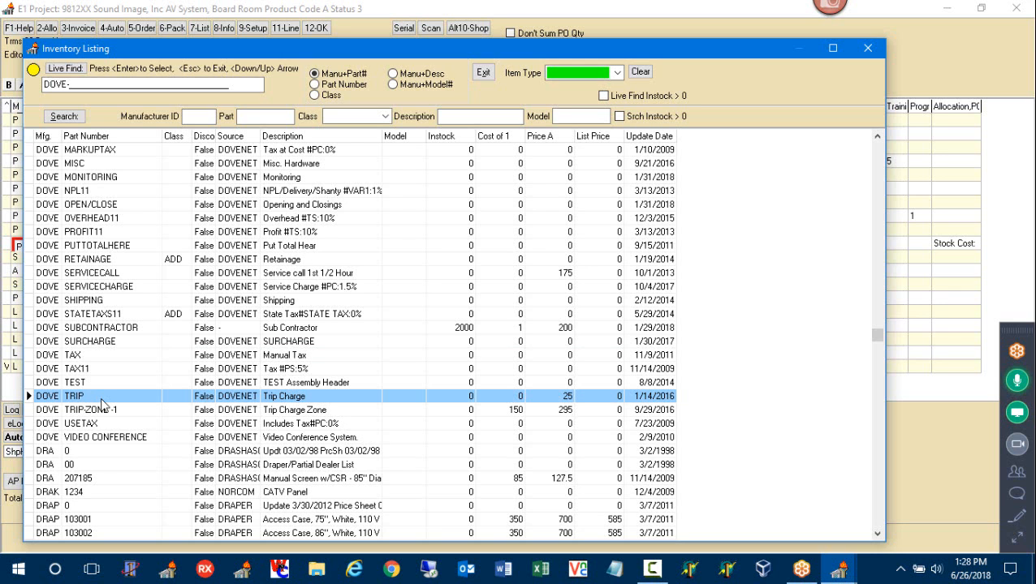
pyautogui.press('Escape')
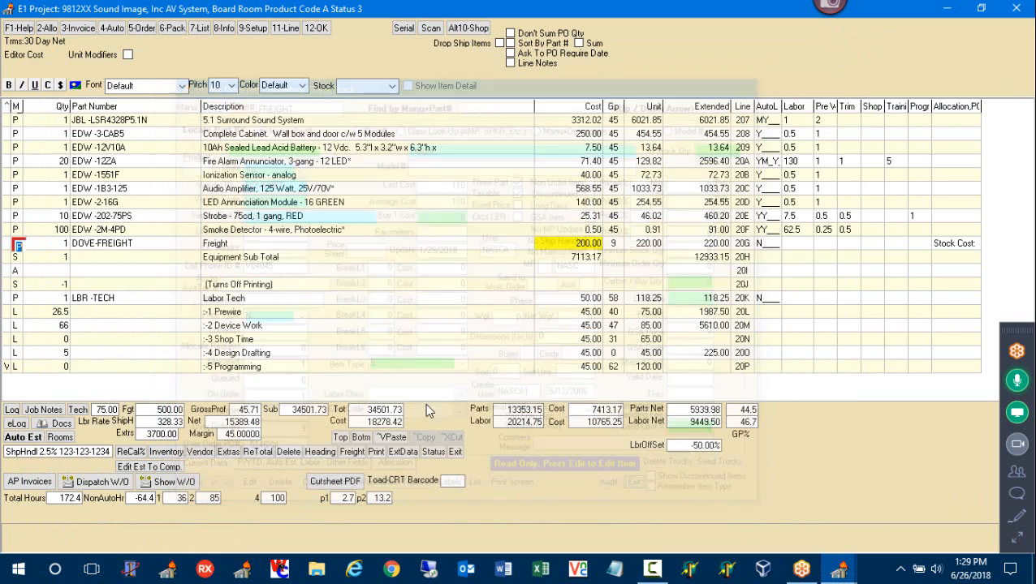
# Close the freight inventory stock record and select the Equipment Sub Total line on the estimate
pyautogui.click(640, 490)
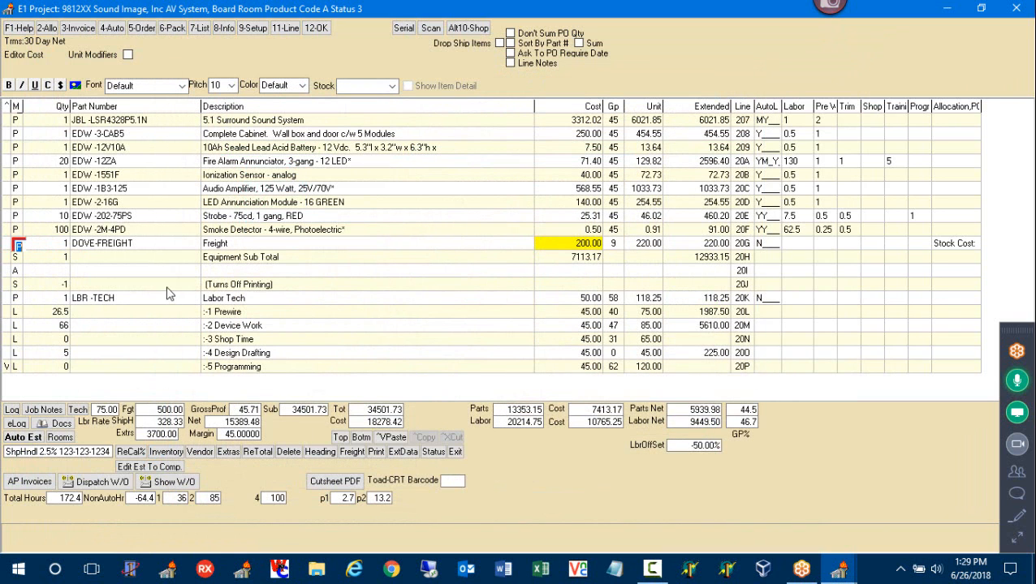
pyautogui.click(21, 258)
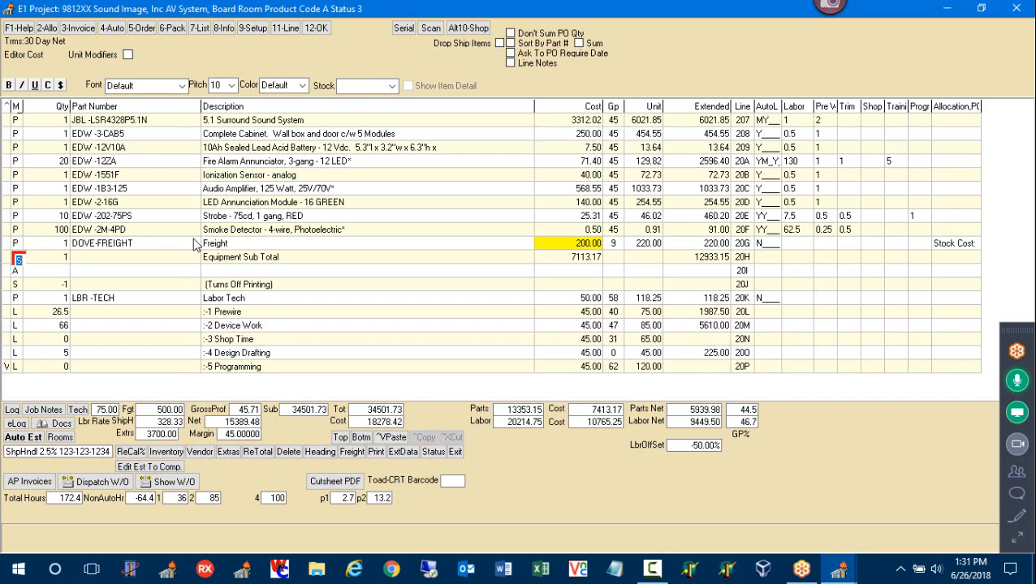
# Add a JBL -X23456 Custom Part line at cost 125 above Equipment Sub Total, plus another blank line
pyautogui.press('Insert')
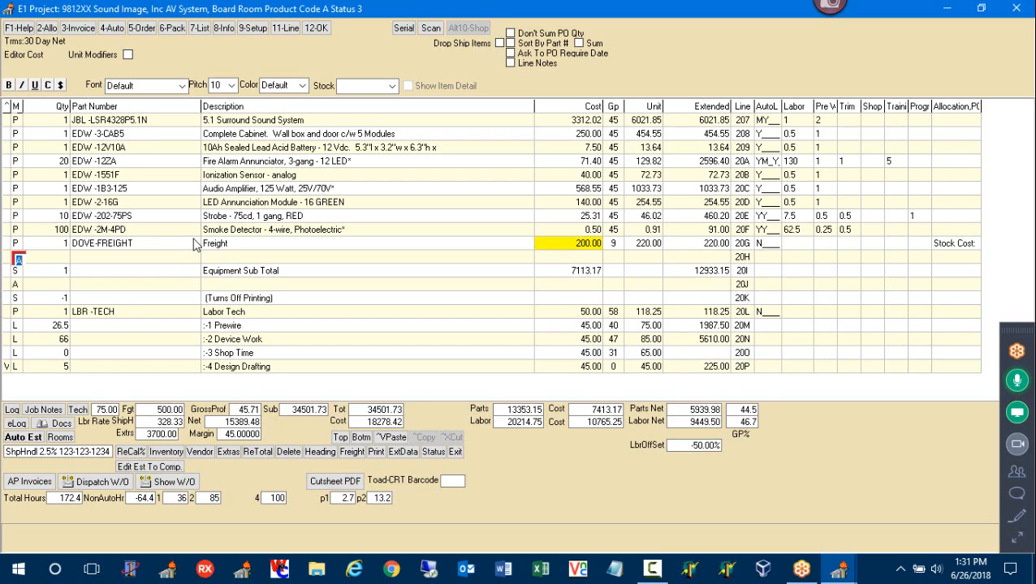
pyautogui.write('p')
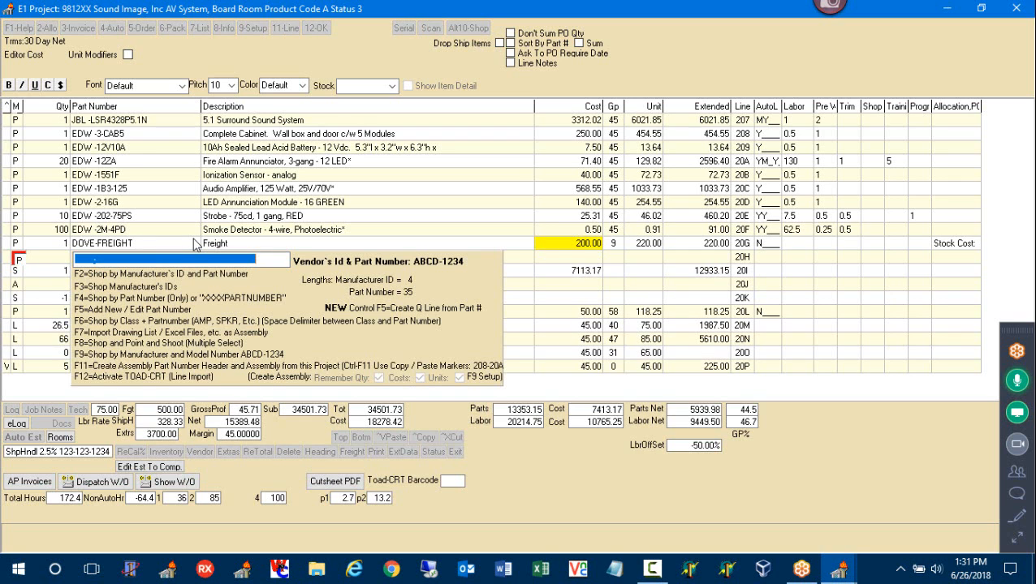
pyautogui.write('JG')
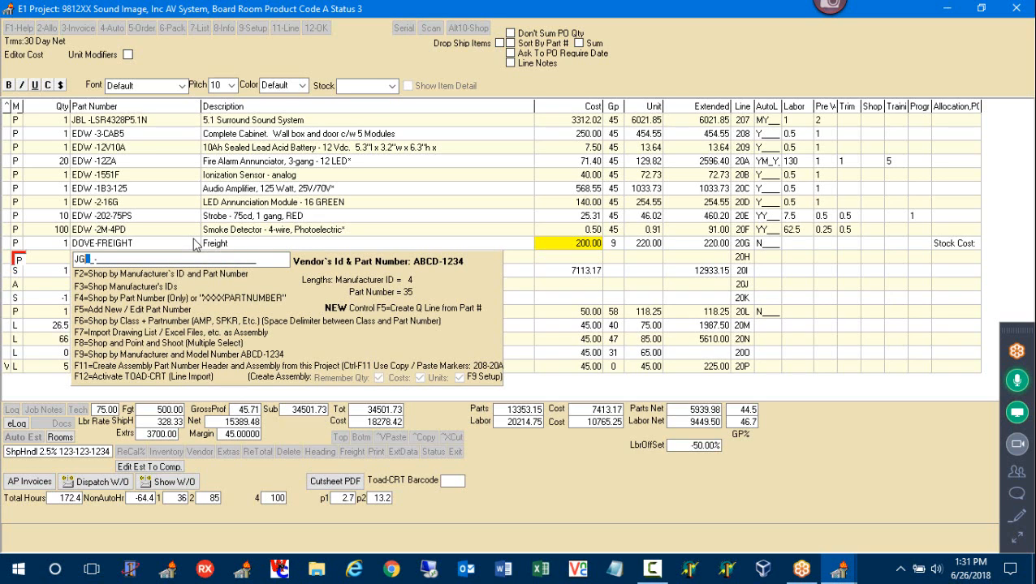
pyautogui.press('BackSpace')
pyautogui.press('BackSpace')
pyautogui.write('JBL -X23456')
pyautogui.press('Return')
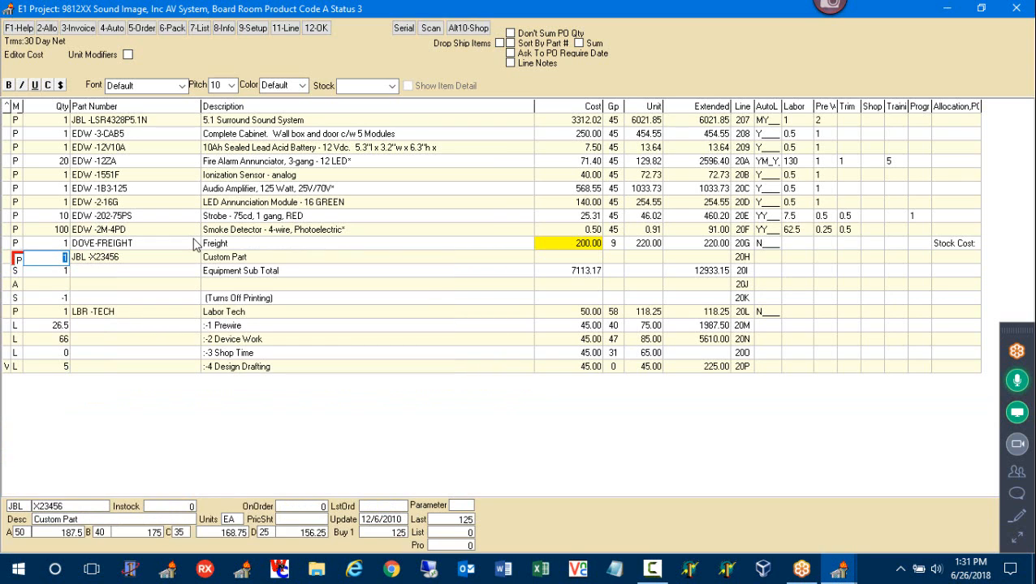
pyautogui.press('Return')
pyautogui.press('Return')
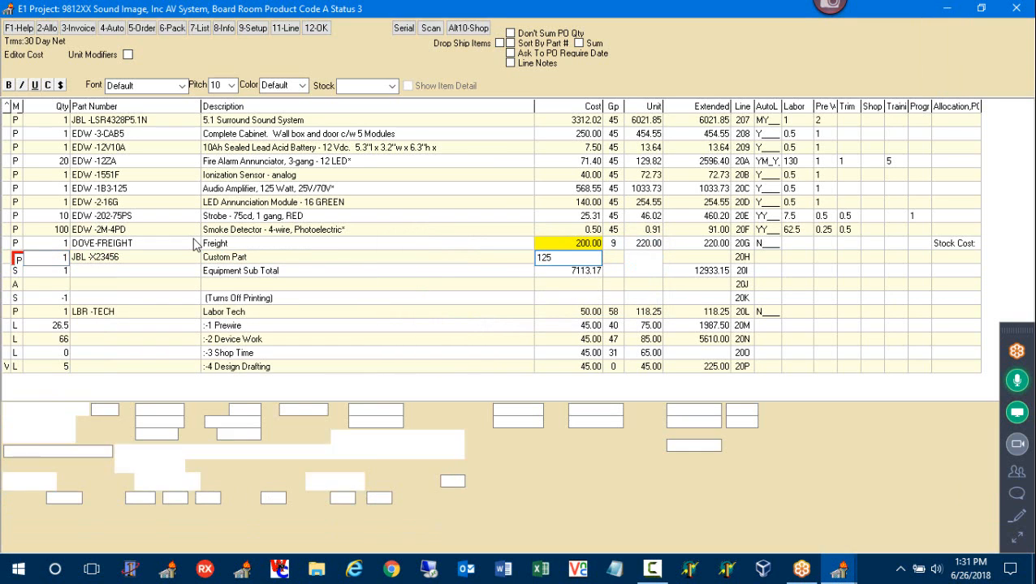
pyautogui.press('Return')
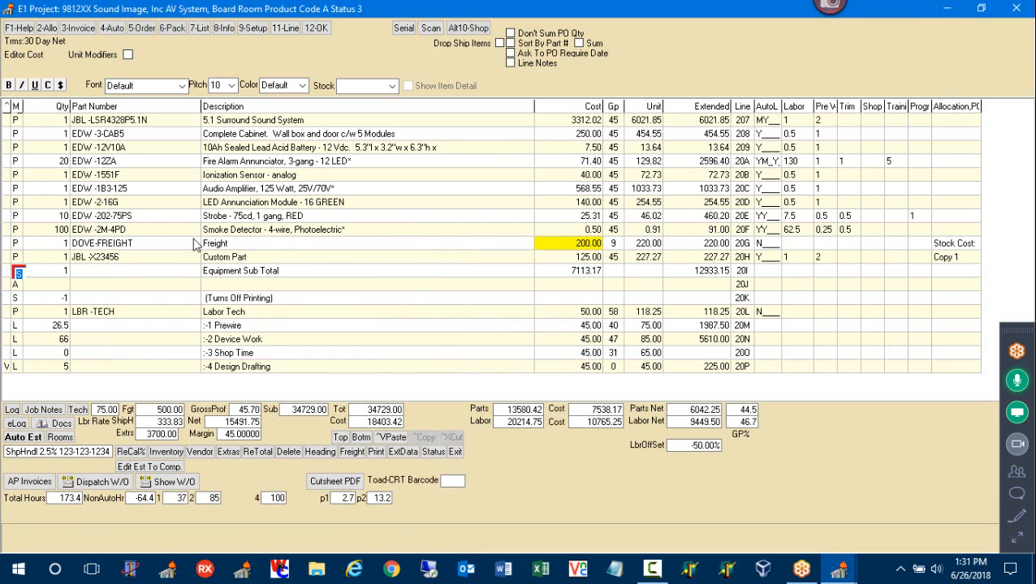
pyautogui.press('Insert')
# Enter JBL part X1-123456, confirm it isn't in inventory, and start it as a new stock item
pyautogui.write('p')
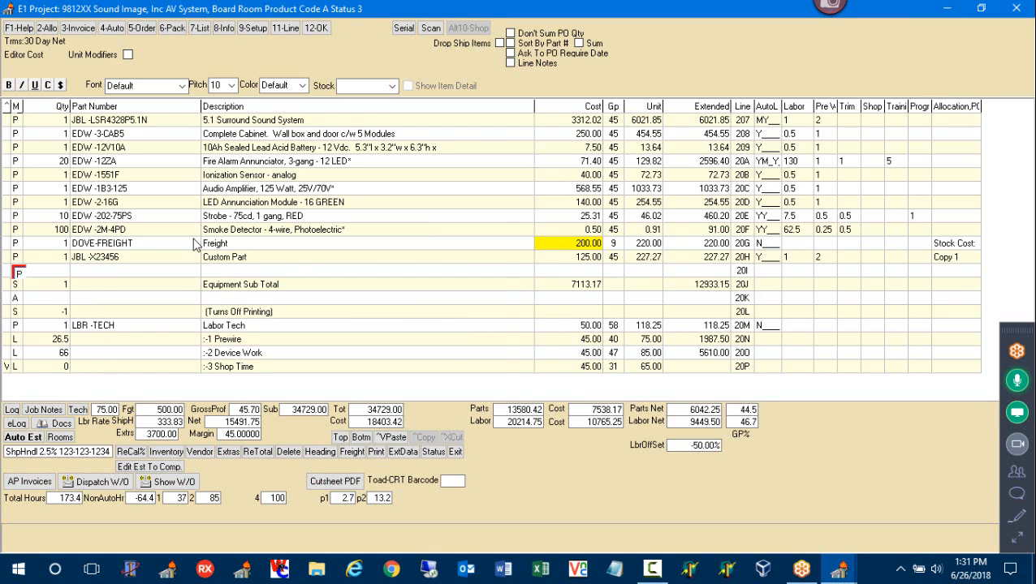
pyautogui.press('Return')
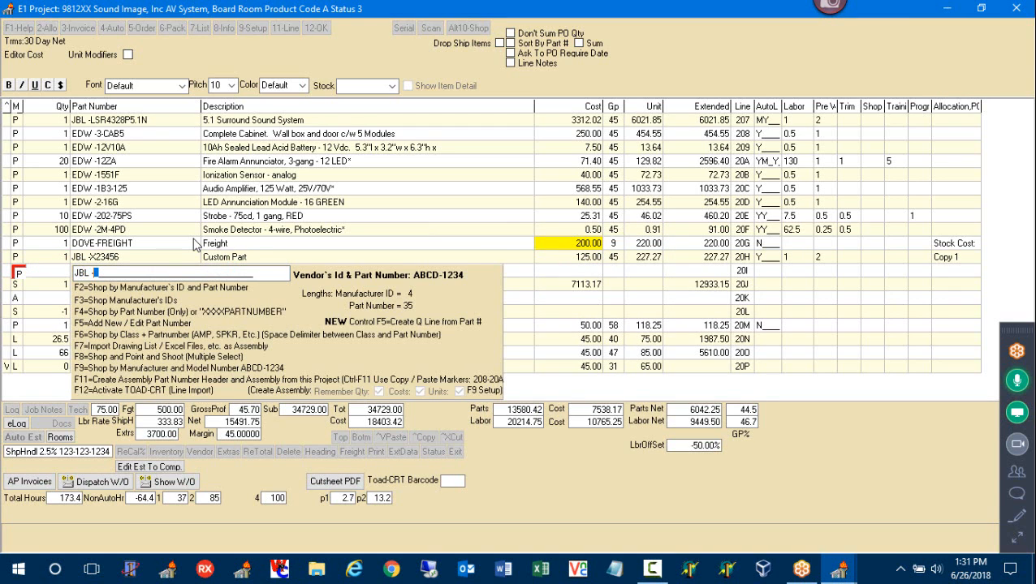
pyautogui.write('X1-123456')
pyautogui.press('Return')
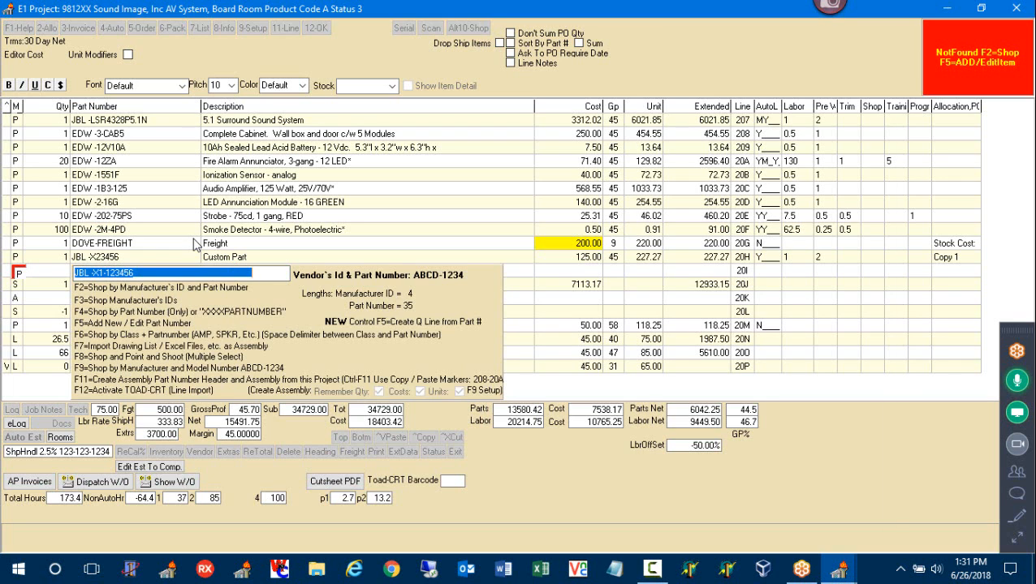
pyautogui.press('F2')
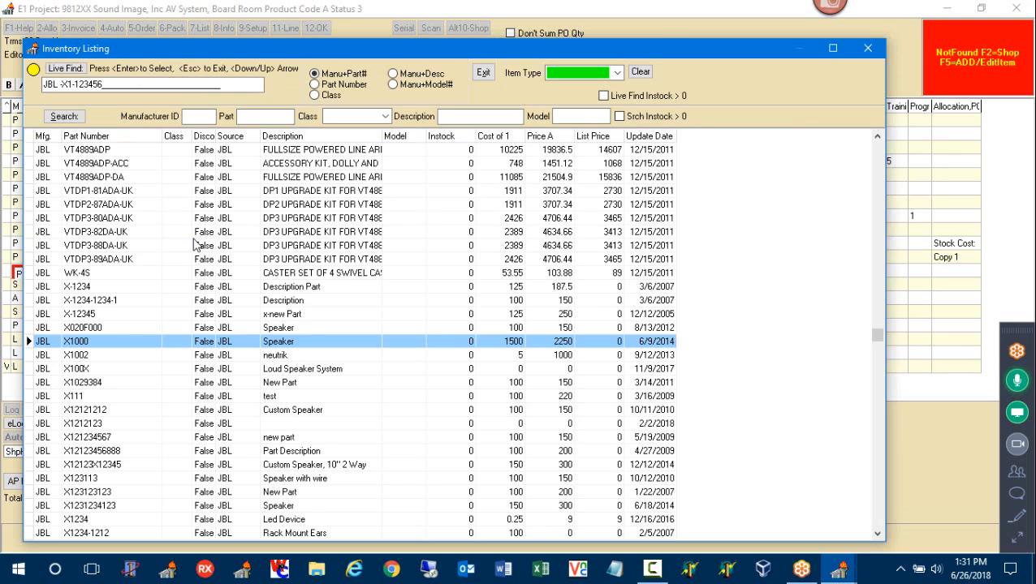
pyautogui.press('Escape')
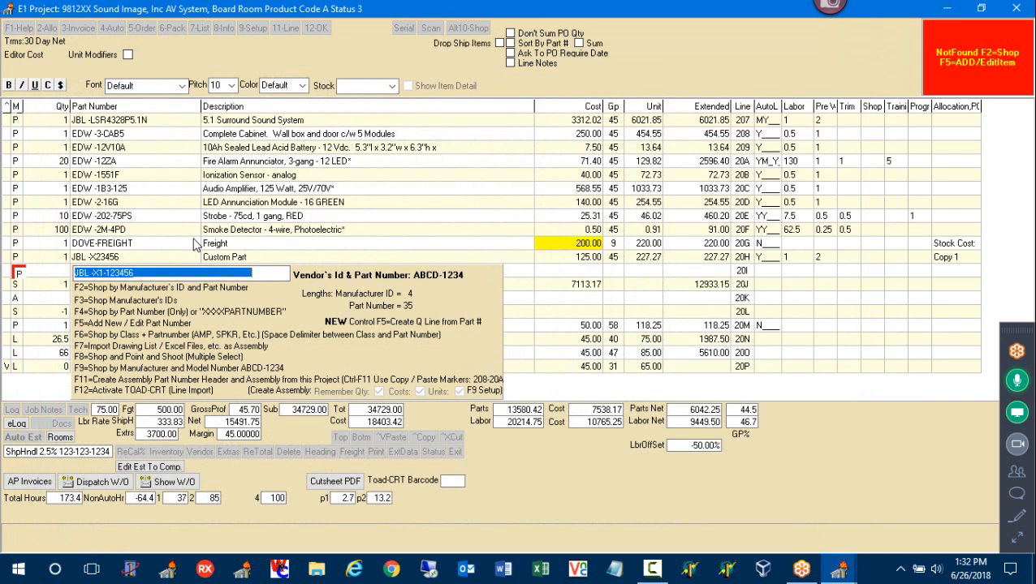
pyautogui.press('F5')
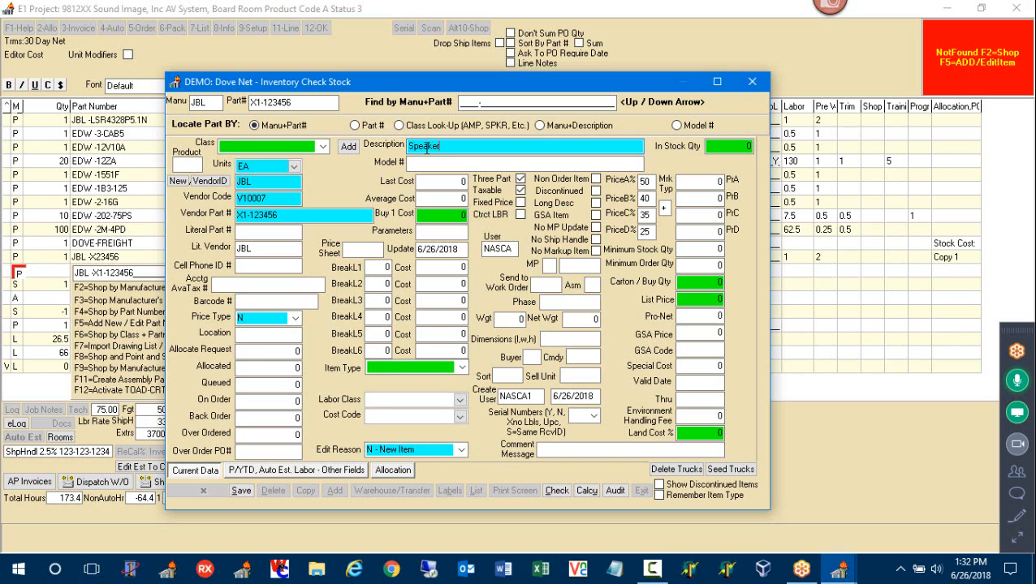
# Save the X1-123456 Speaker with Buy 1 cost 125 and add it to the estimate at 227.27
pyautogui.click(457, 217)
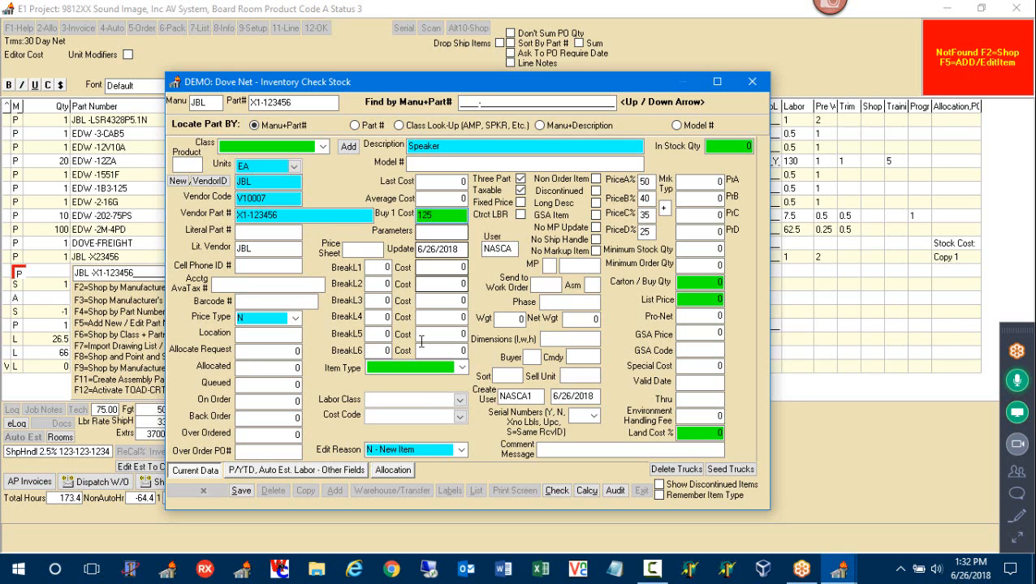
pyautogui.click(247, 492)
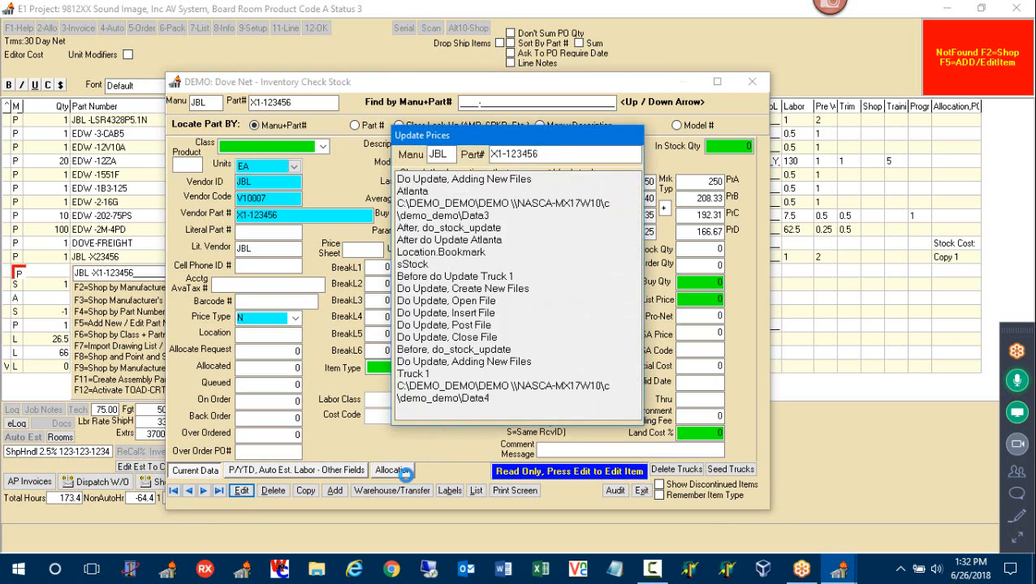
pyautogui.click(641, 492)
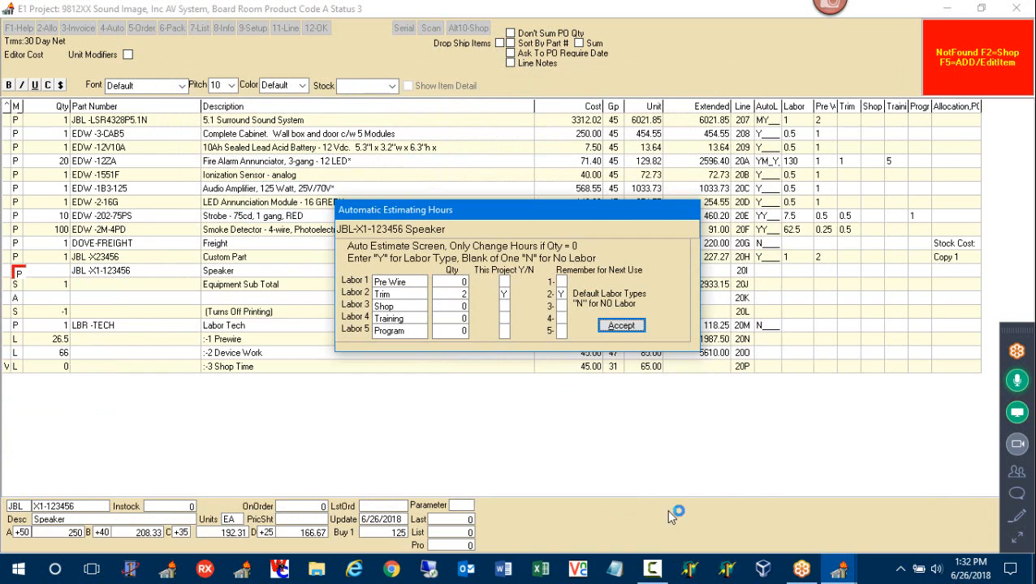
pyautogui.click(619, 327)
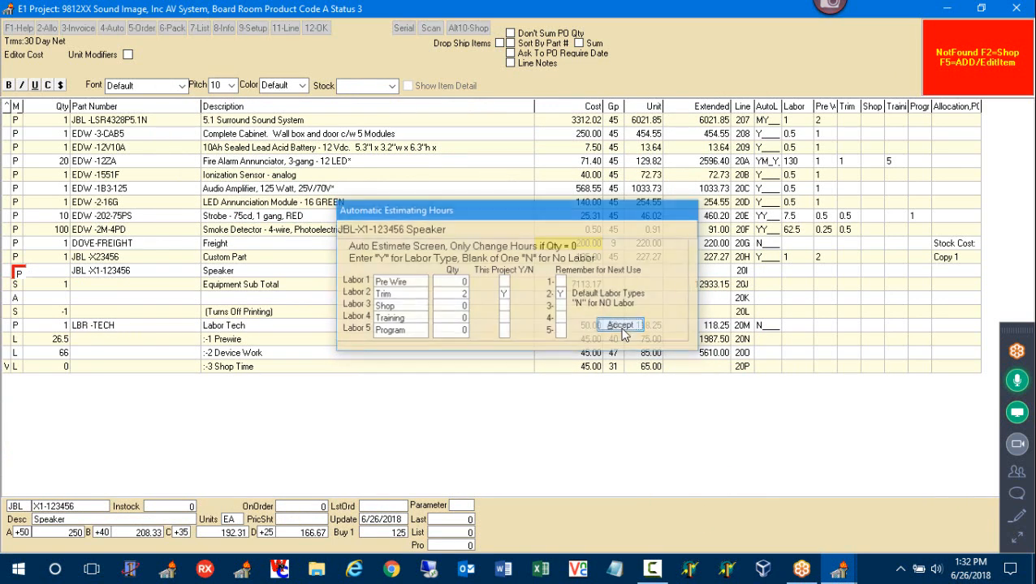
pyautogui.press('Return')
pyautogui.press('Return')
pyautogui.press('Return')
pyautogui.press('Return')
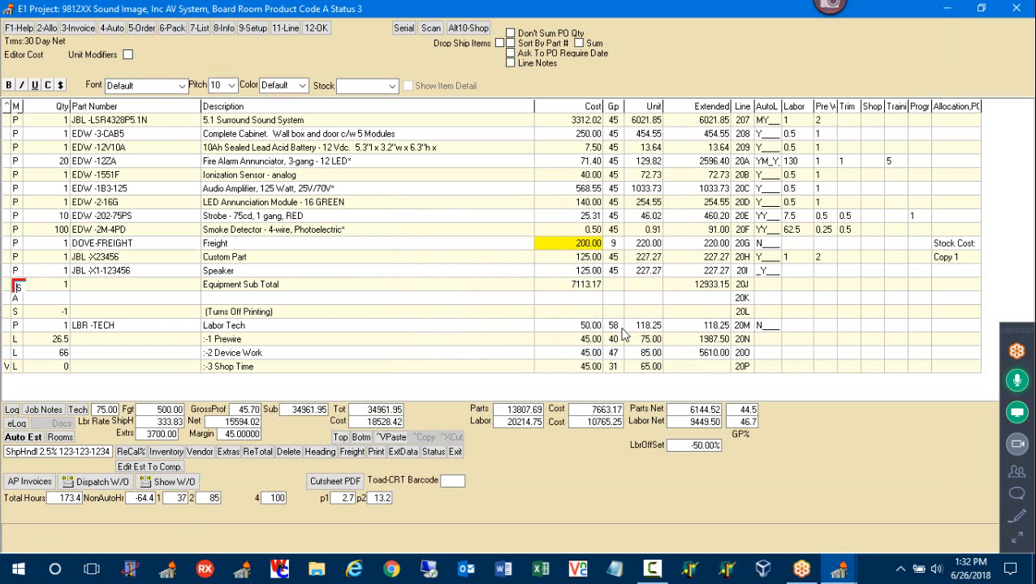
pyautogui.press('Up')
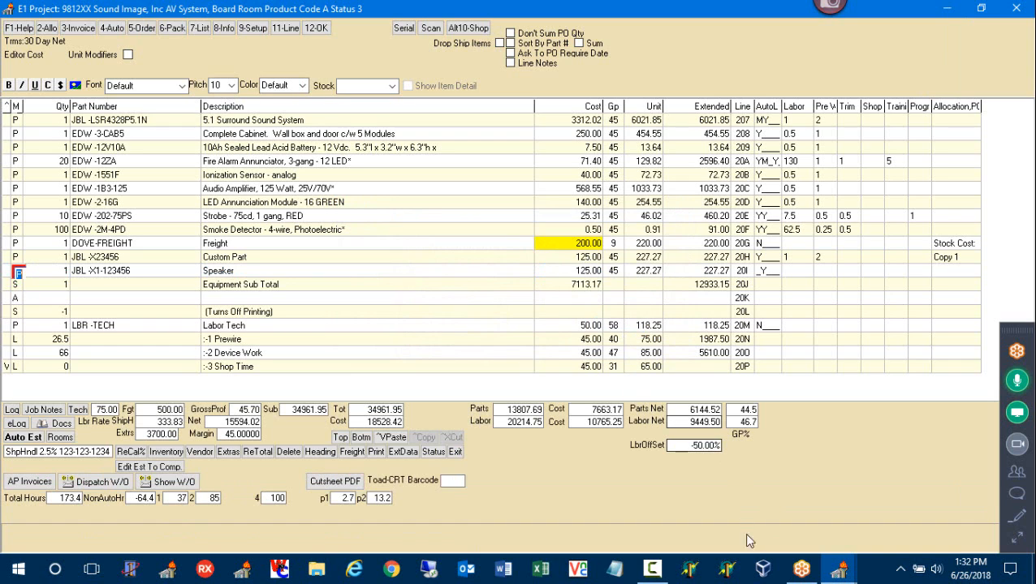
pyautogui.click(399, 457)
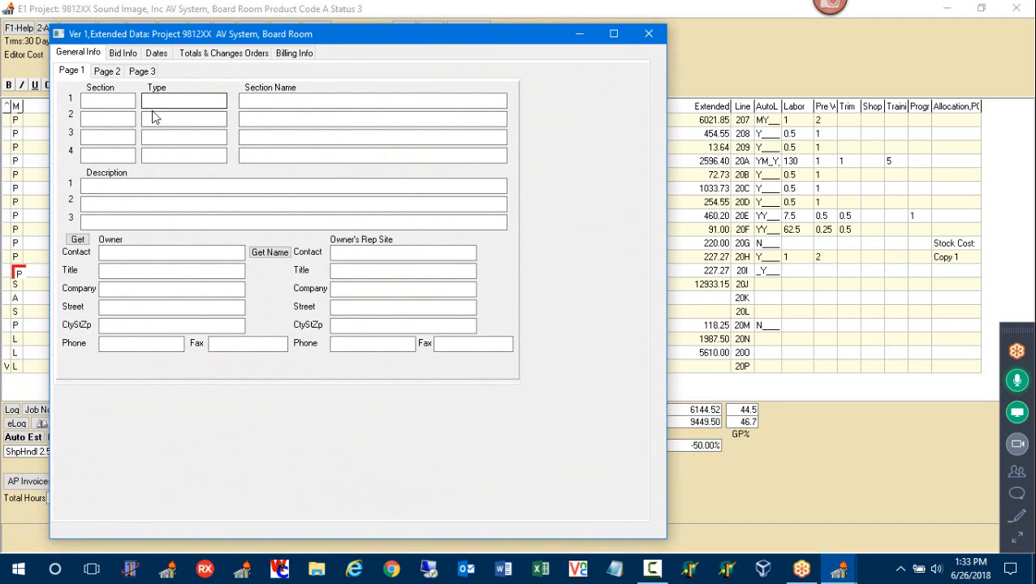
pyautogui.click(105, 99)
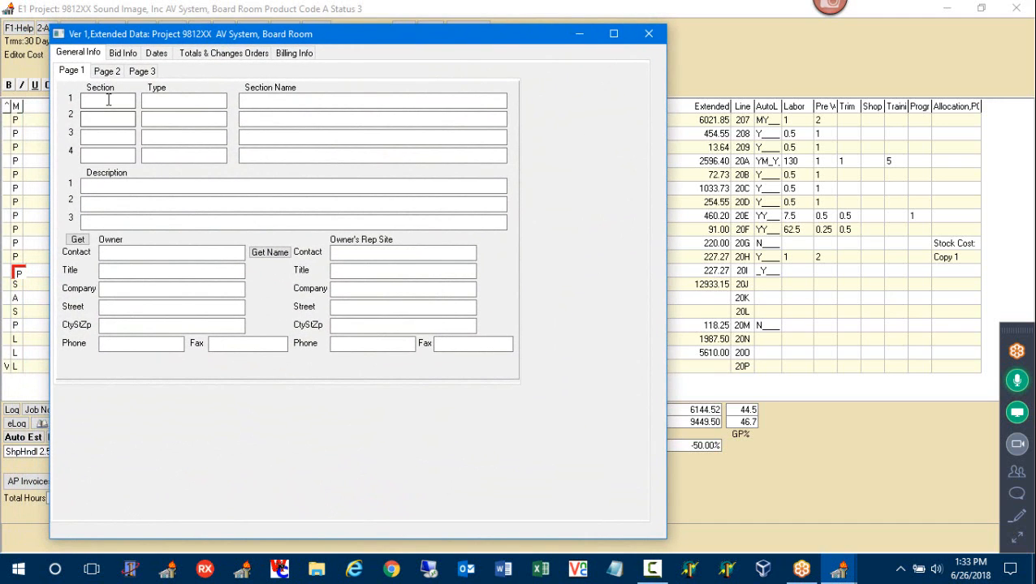
pyautogui.click(106, 122)
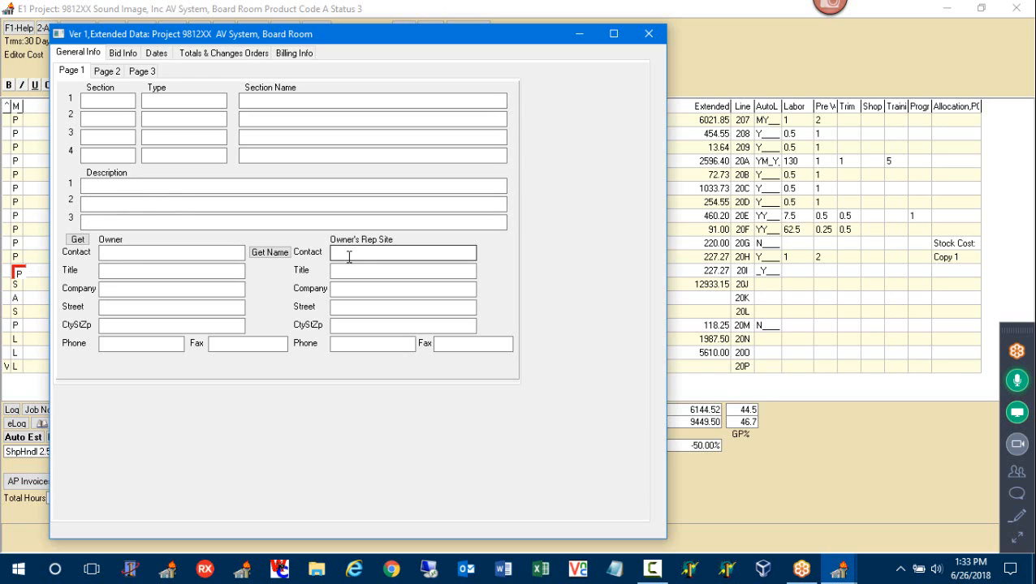
pyautogui.click(106, 71)
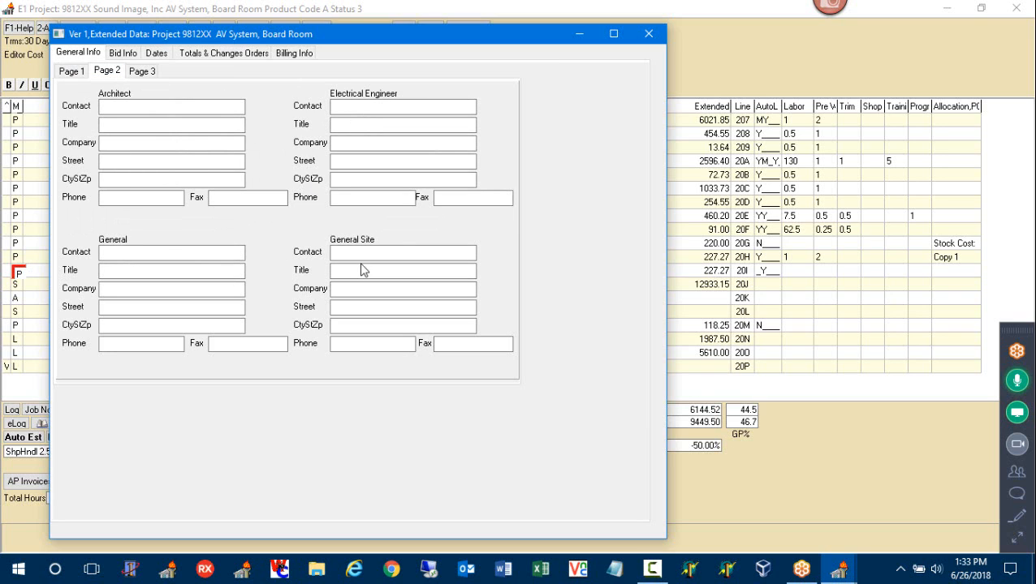
pyautogui.click(142, 70)
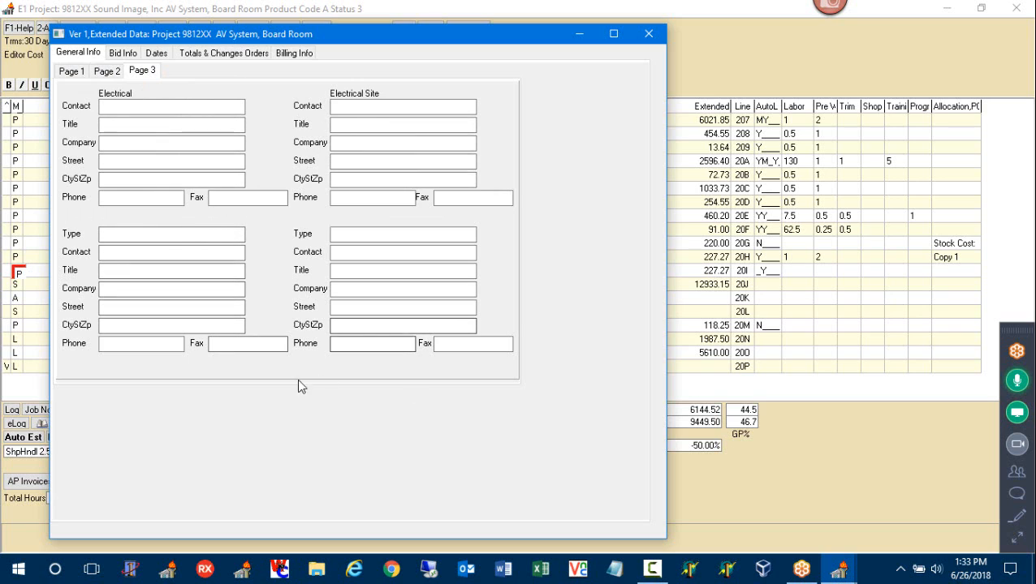
pyautogui.click(106, 71)
pyautogui.click(74, 75)
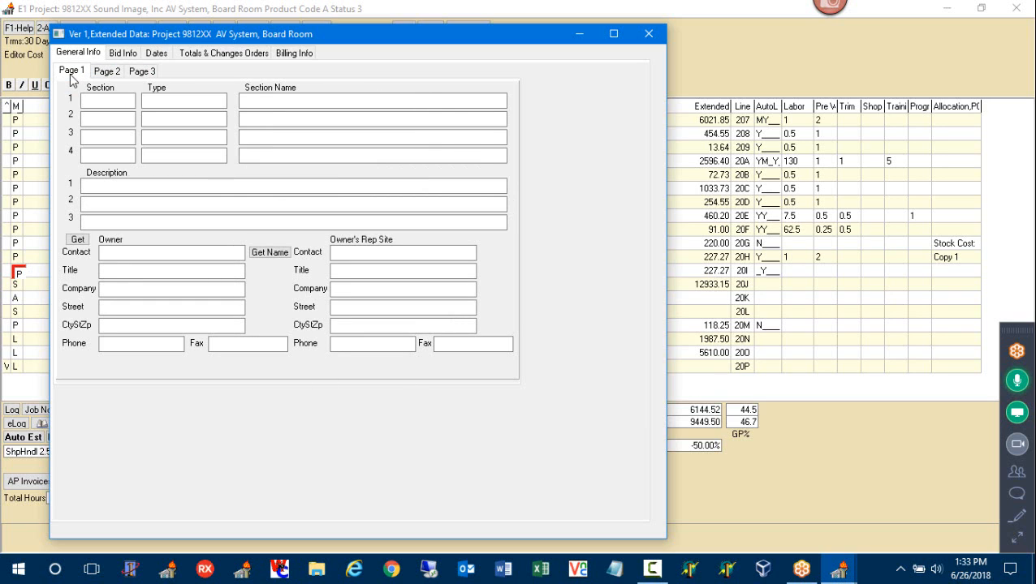
# On Bid Info, add Abc Warehouse and ABG Electric Inc. as bidders from the customer list
pyautogui.click(123, 54)
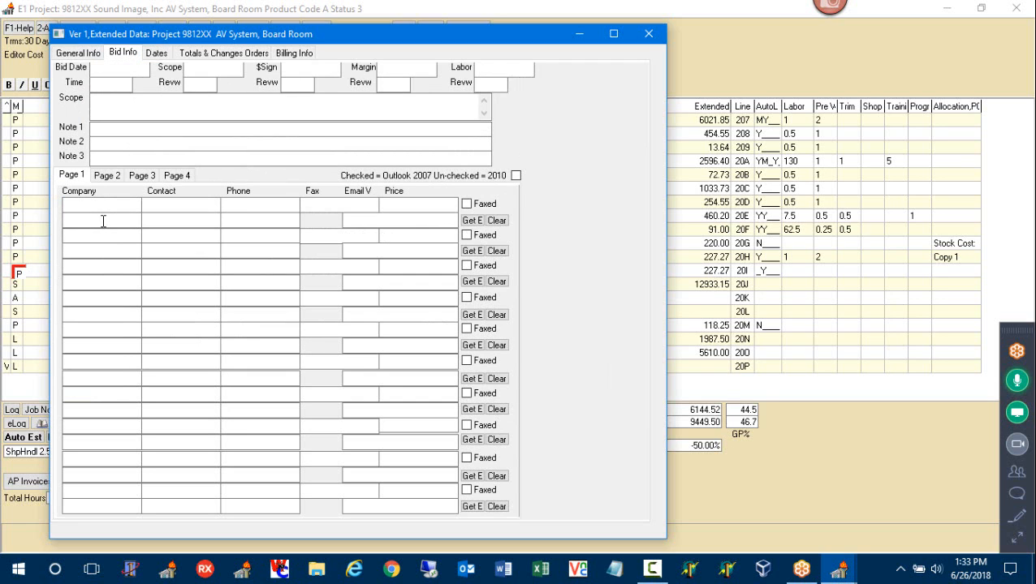
pyautogui.click(126, 204)
pyautogui.rightClick(125, 204)
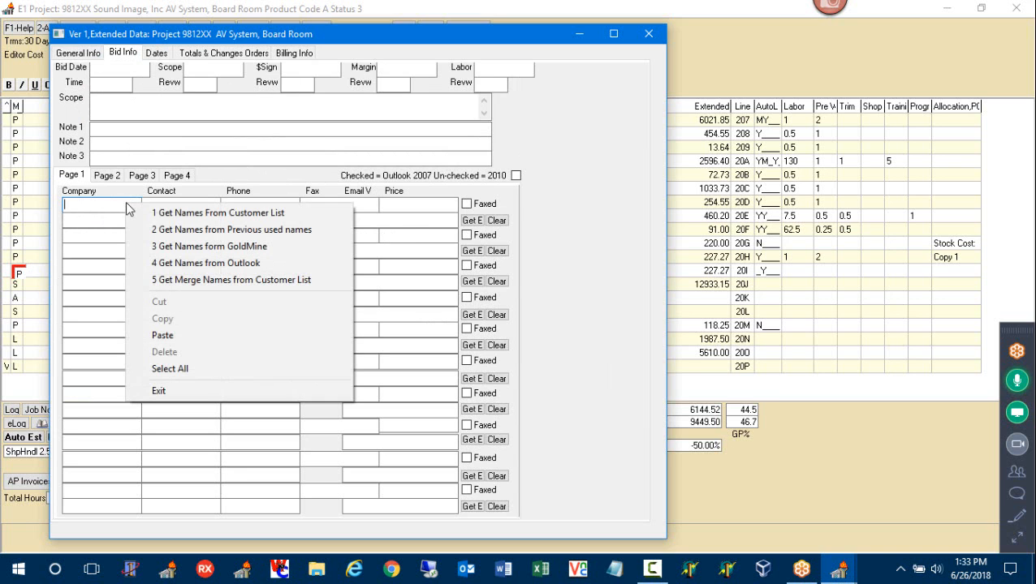
pyautogui.click(172, 213)
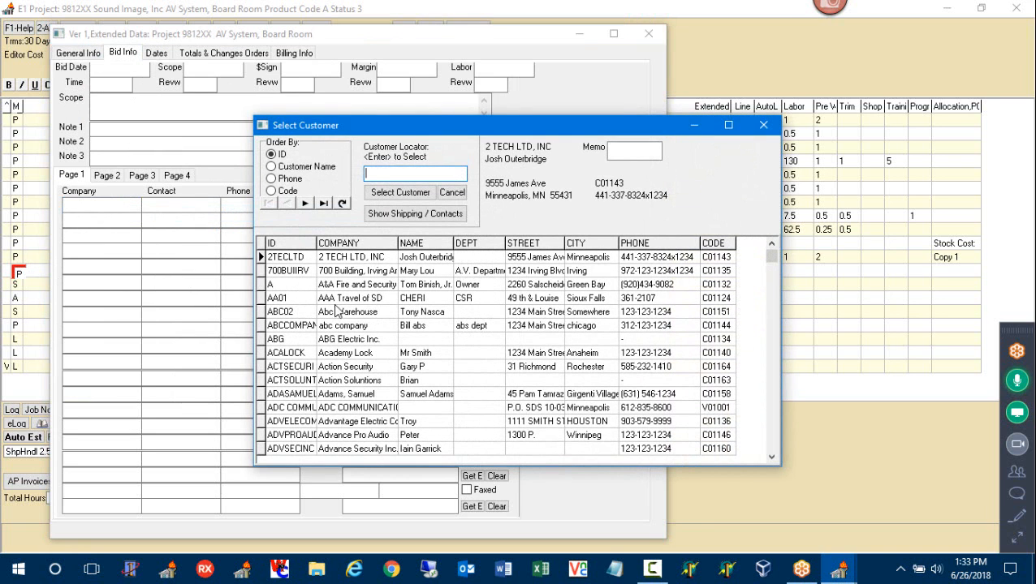
pyautogui.doubleClick(339, 312)
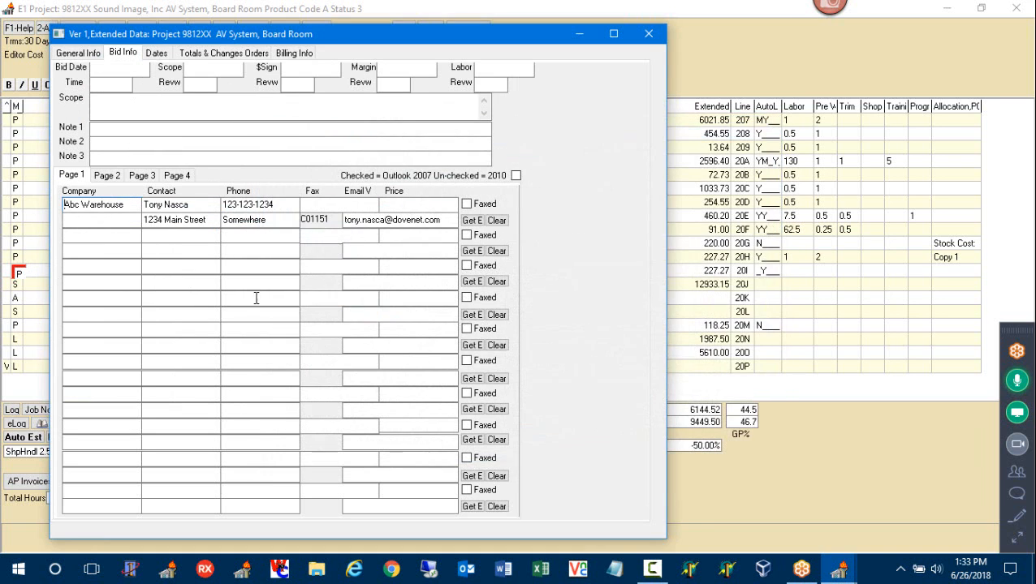
pyautogui.click(154, 251)
pyautogui.rightClick(155, 253)
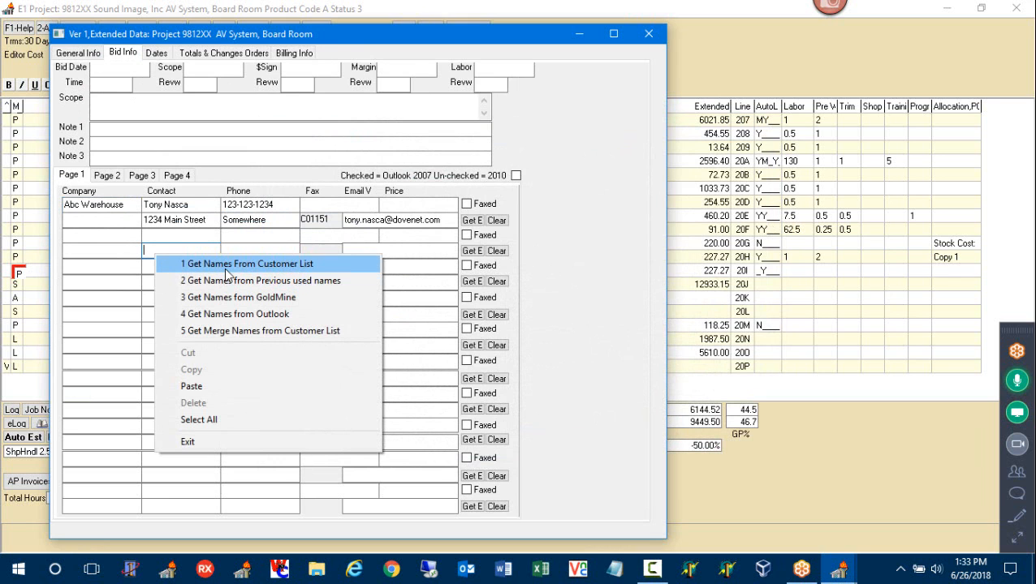
pyautogui.click(227, 264)
pyautogui.doubleClick(345, 340)
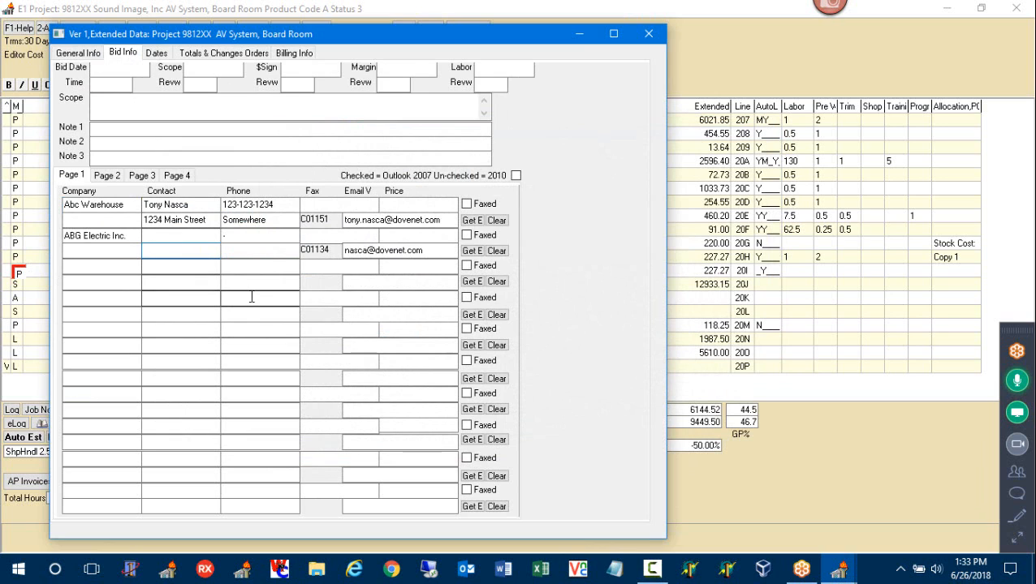
# Check the bidders' price and email fields, then close and reopen the Extended Data window
pyautogui.click(398, 206)
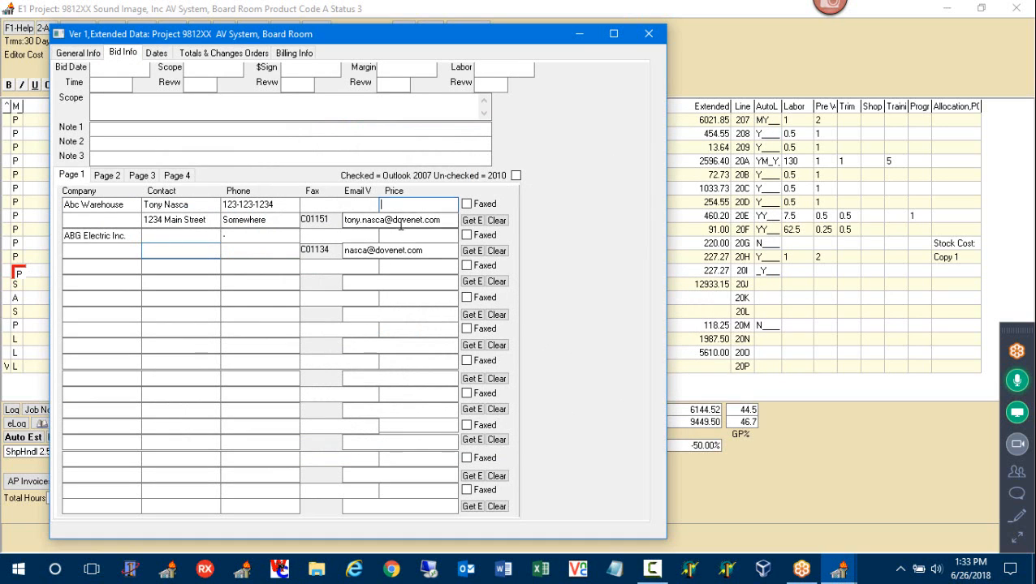
pyautogui.click(406, 236)
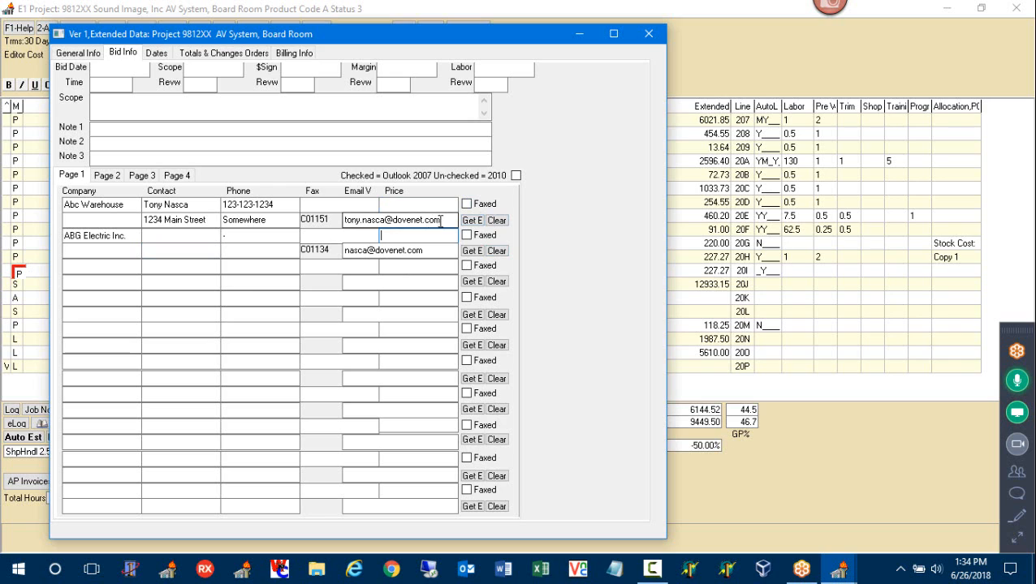
pyautogui.moveTo(440, 220); pyautogui.dragTo(307, 235)
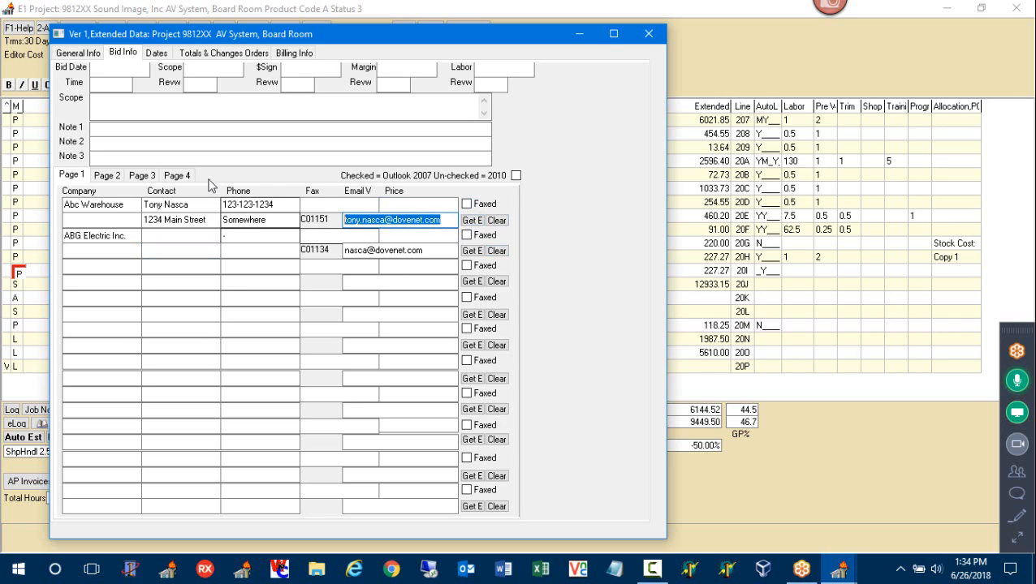
pyautogui.click(649, 35)
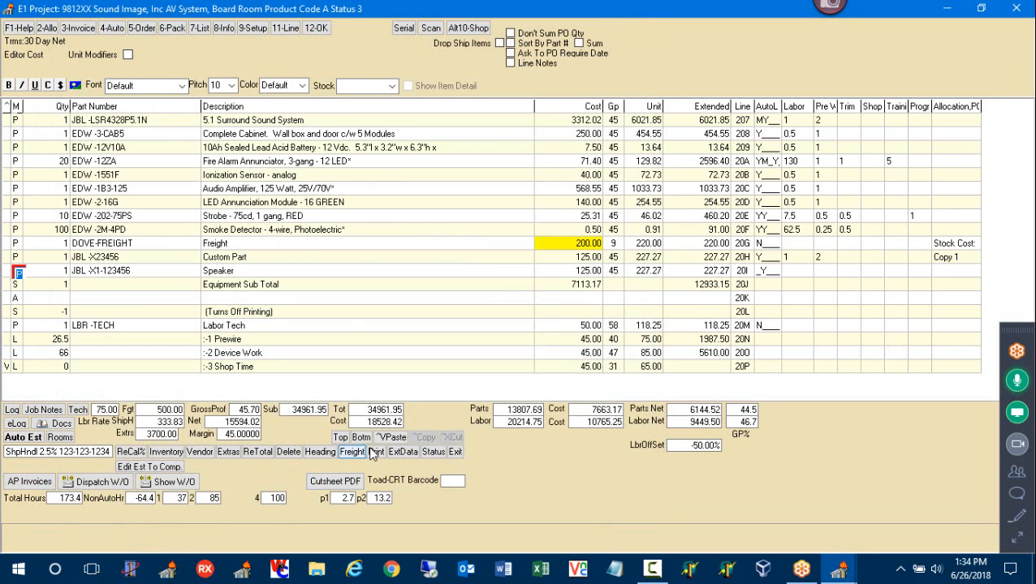
pyautogui.click(403, 453)
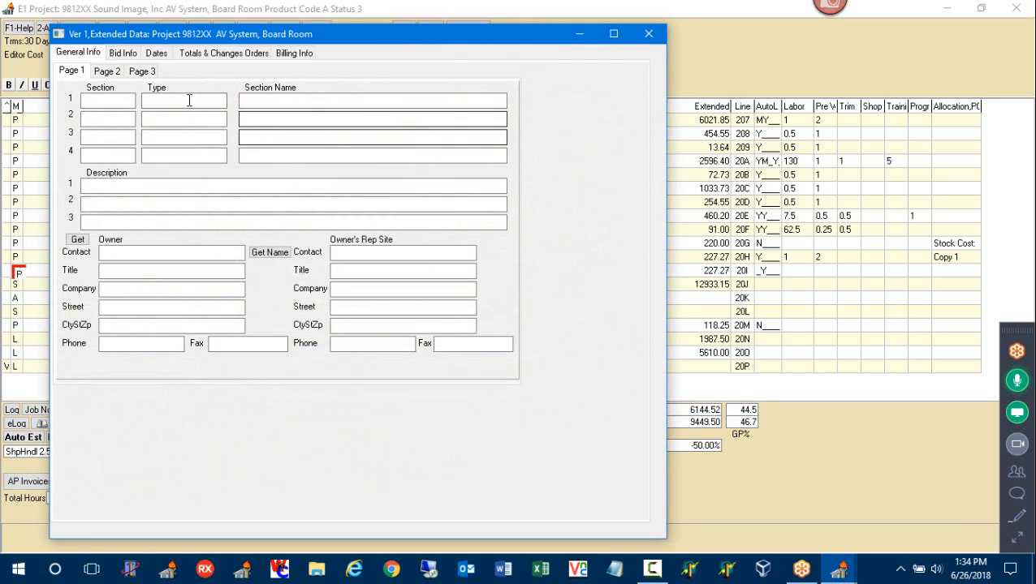
# Review the support dates schedule rows, including DeviceConduit's dates, and the work dates schedule
pyautogui.click(156, 53)
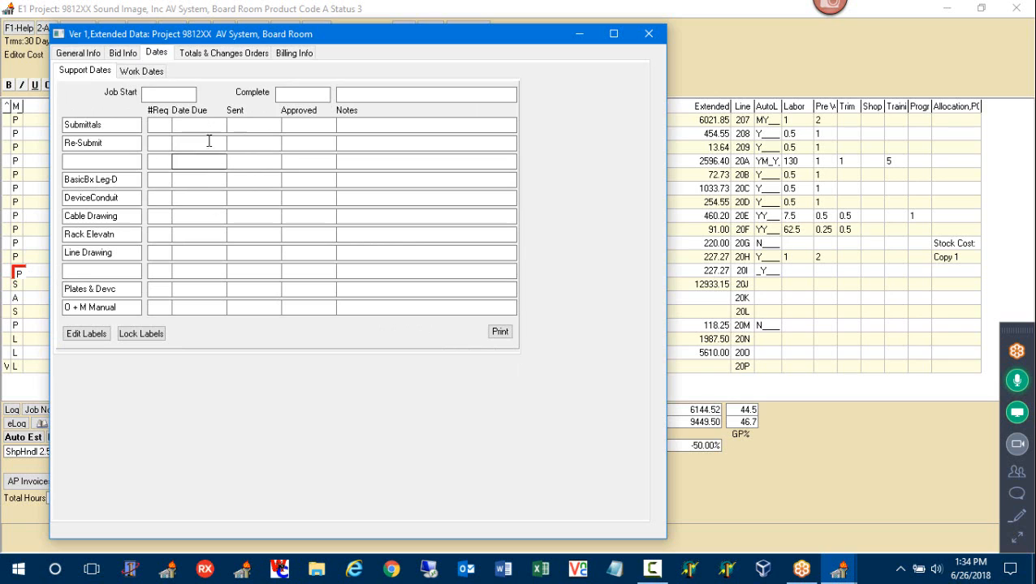
pyautogui.moveTo(134, 144); pyautogui.dragTo(66, 150)
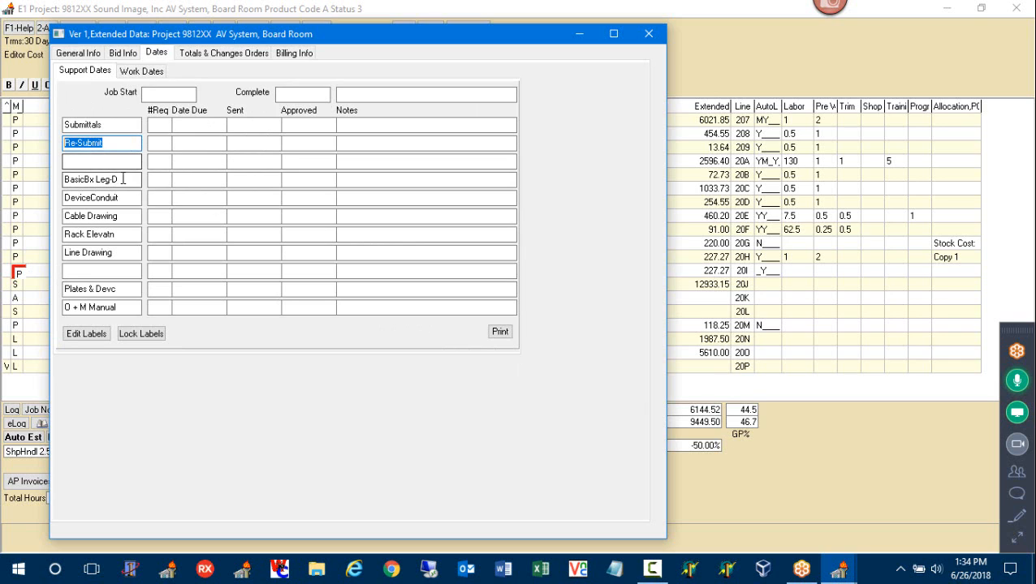
pyautogui.moveTo(123, 180); pyautogui.dragTo(65, 190)
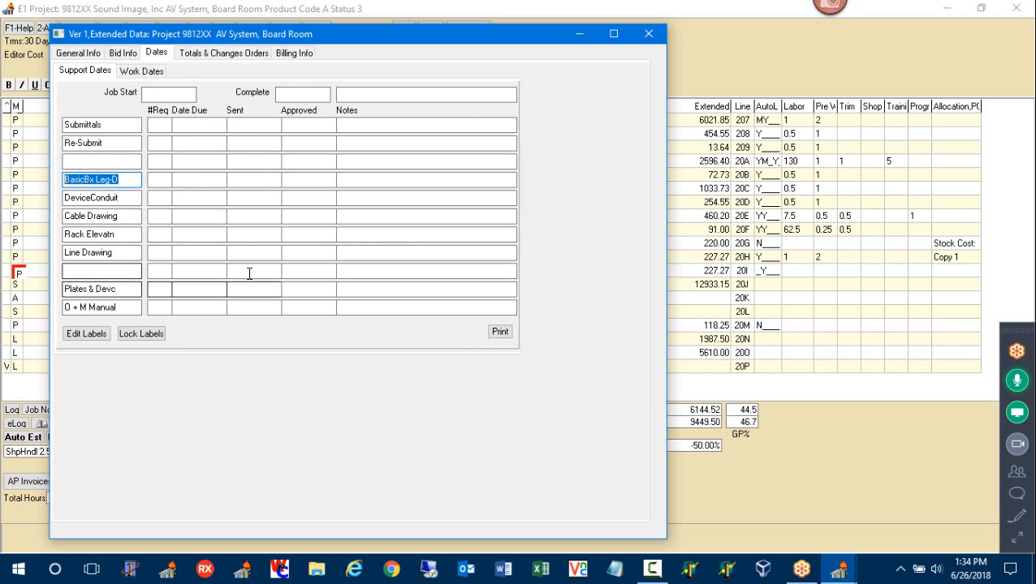
pyautogui.click(213, 199)
pyautogui.click(259, 200)
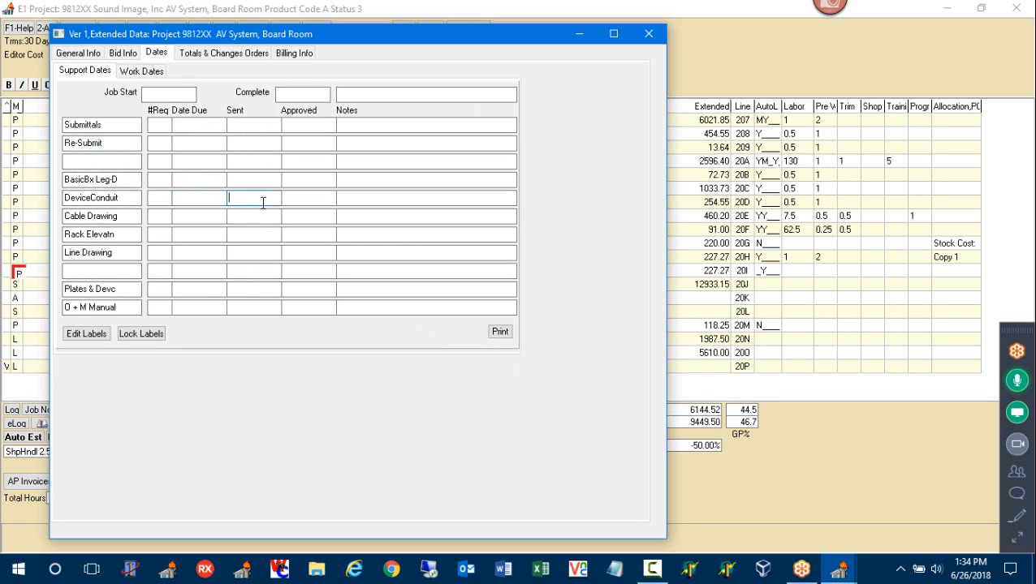
pyautogui.click(314, 200)
pyautogui.click(369, 200)
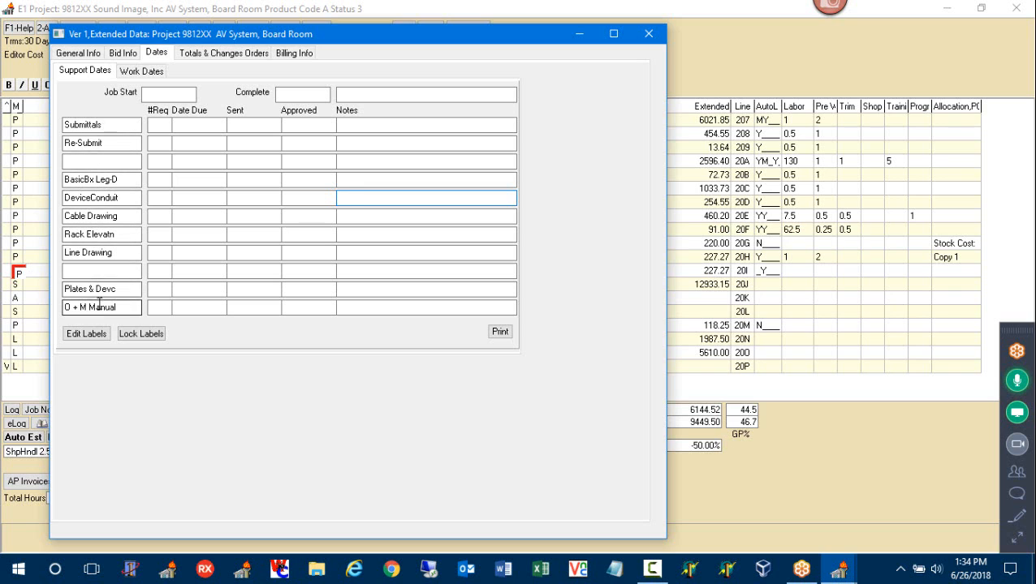
pyautogui.click(146, 71)
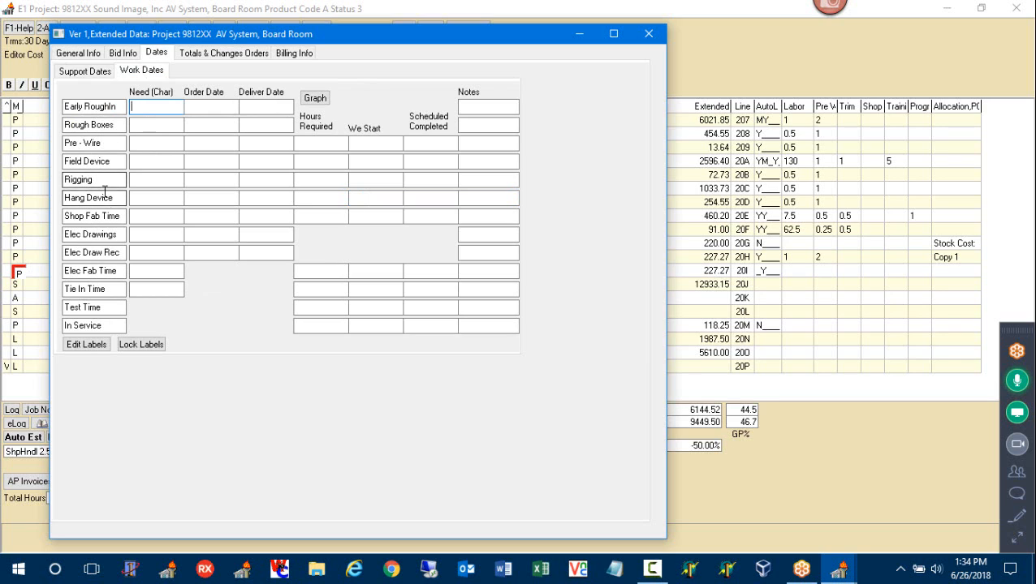
pyautogui.click(84, 73)
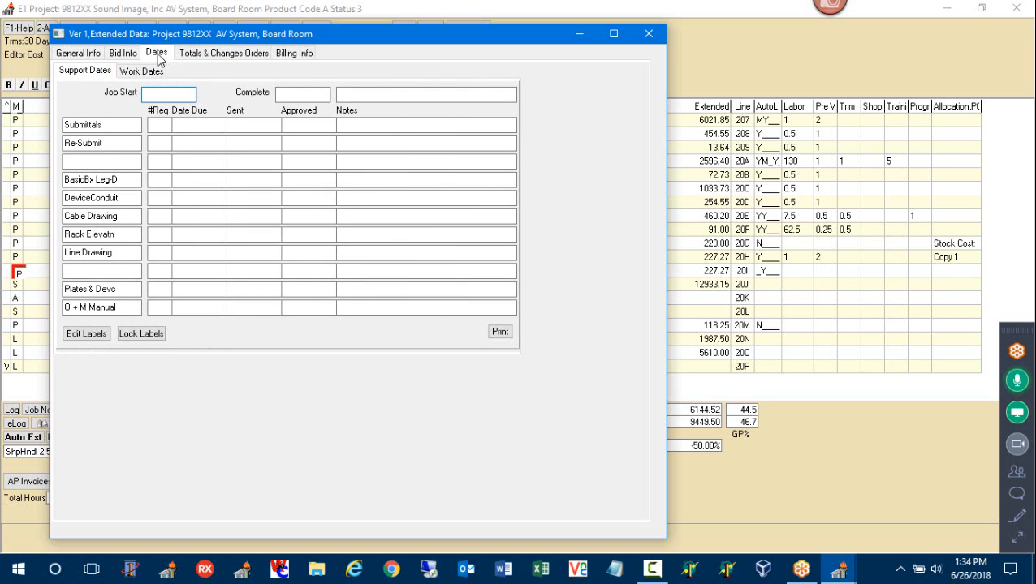
# Look over the Totals, Billing Info, General Info and Bid Info tabs, then close Extended Data
pyautogui.click(209, 55)
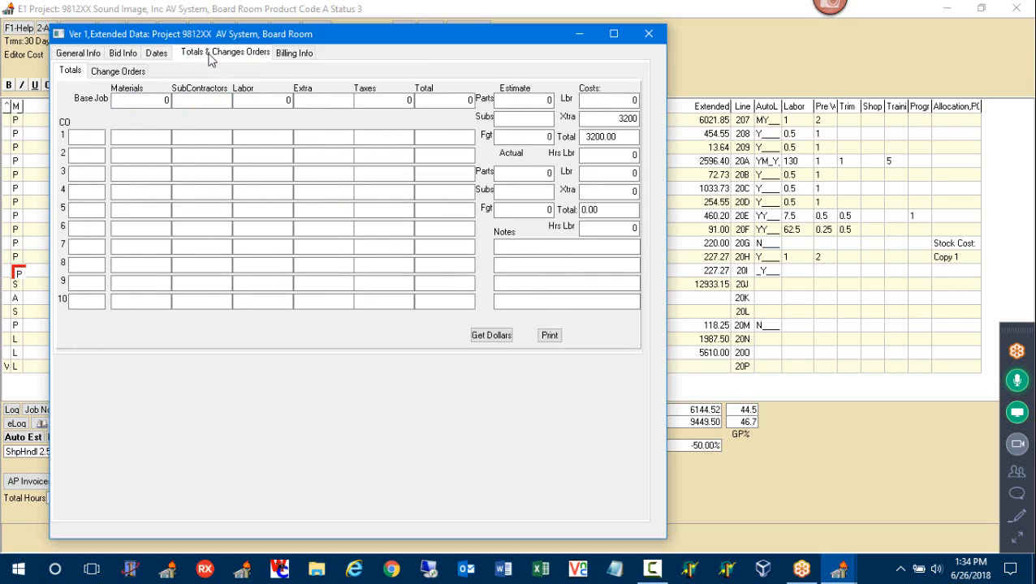
pyautogui.click(294, 54)
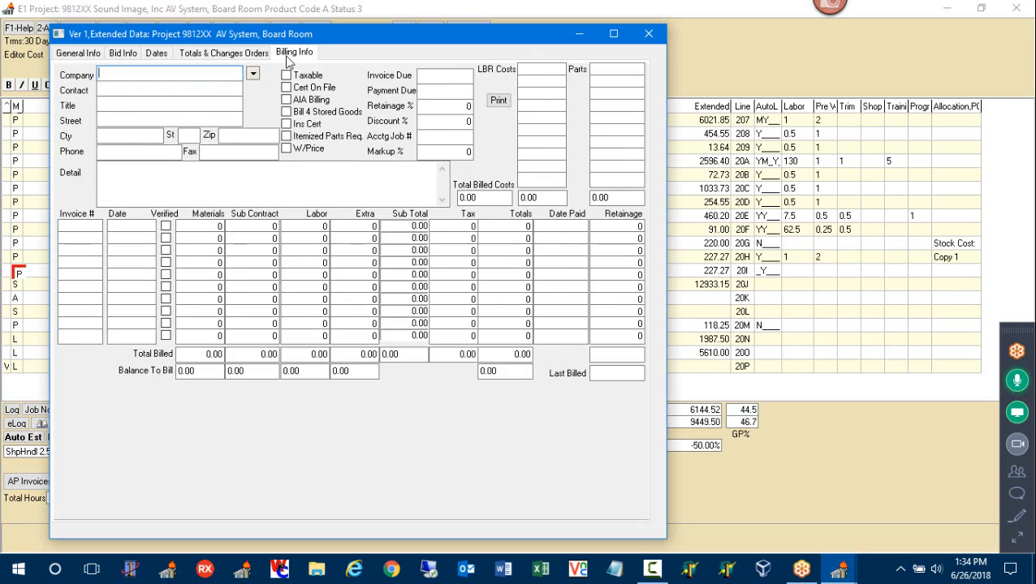
pyautogui.click(261, 55)
pyautogui.click(81, 55)
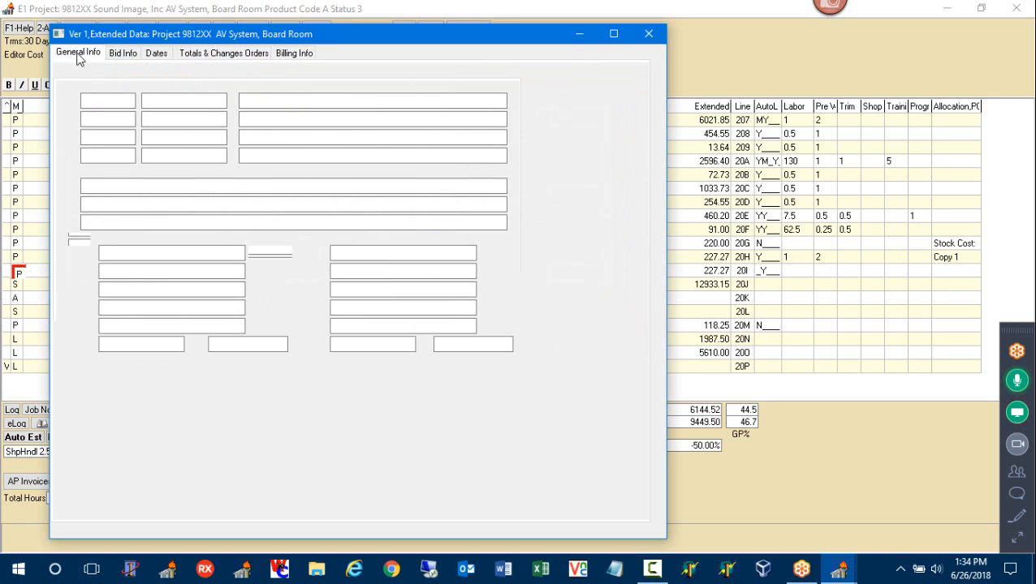
pyautogui.click(122, 53)
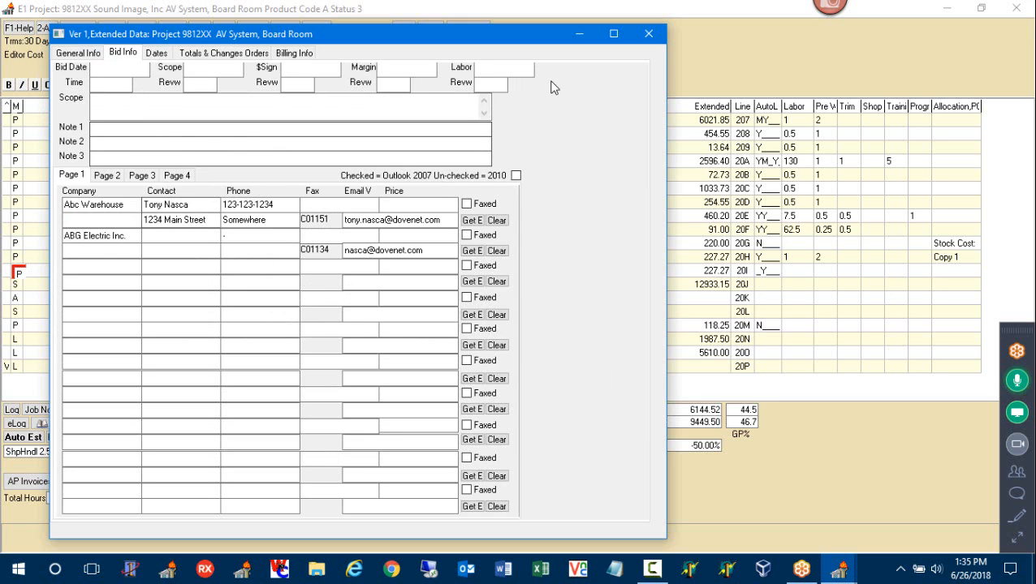
pyautogui.click(649, 33)
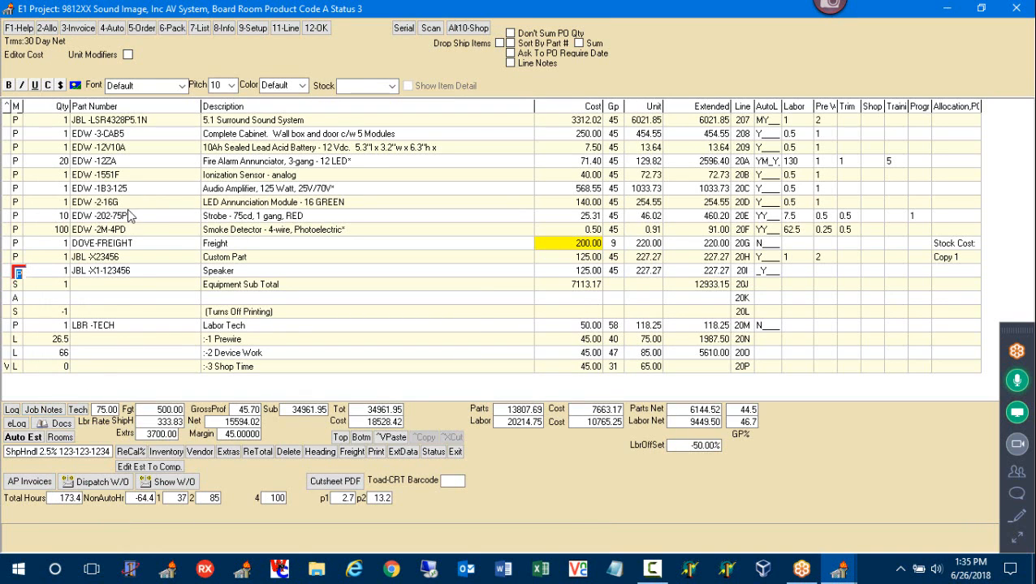
# Add a GENERAL NOTES job note and stamp it with the current date and time
pyautogui.click(340, 439)
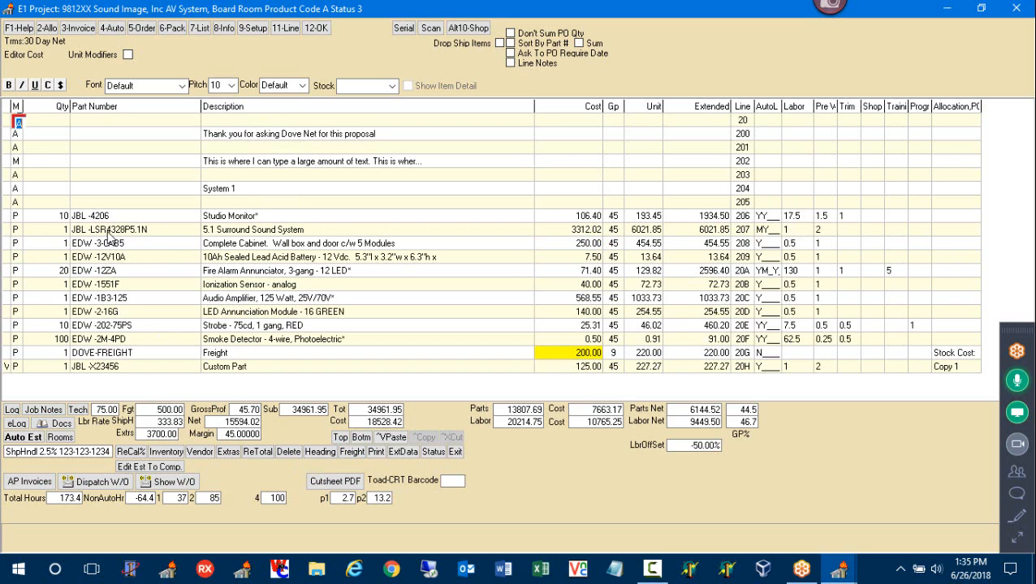
pyautogui.click(43, 410)
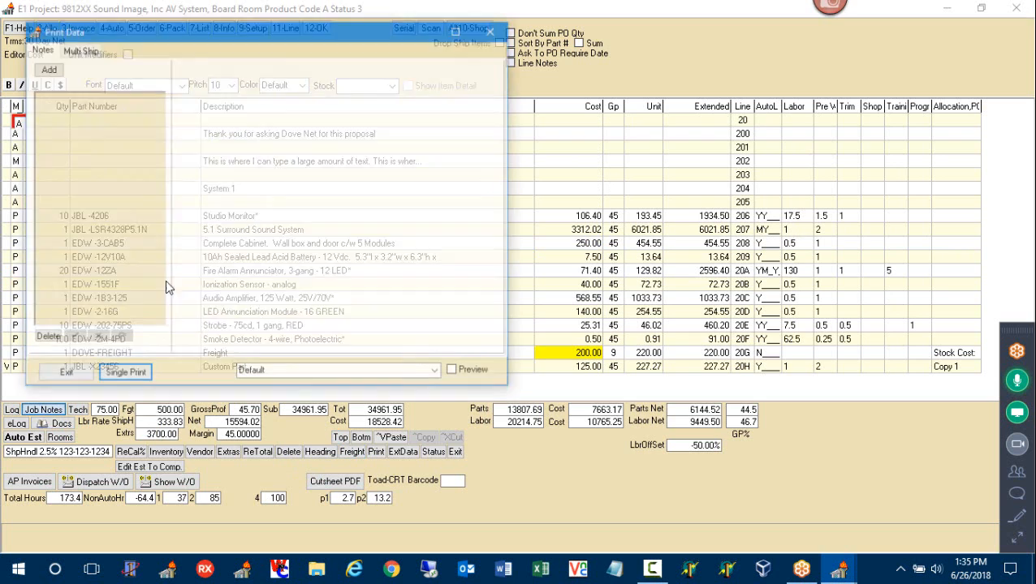
pyautogui.click(47, 69)
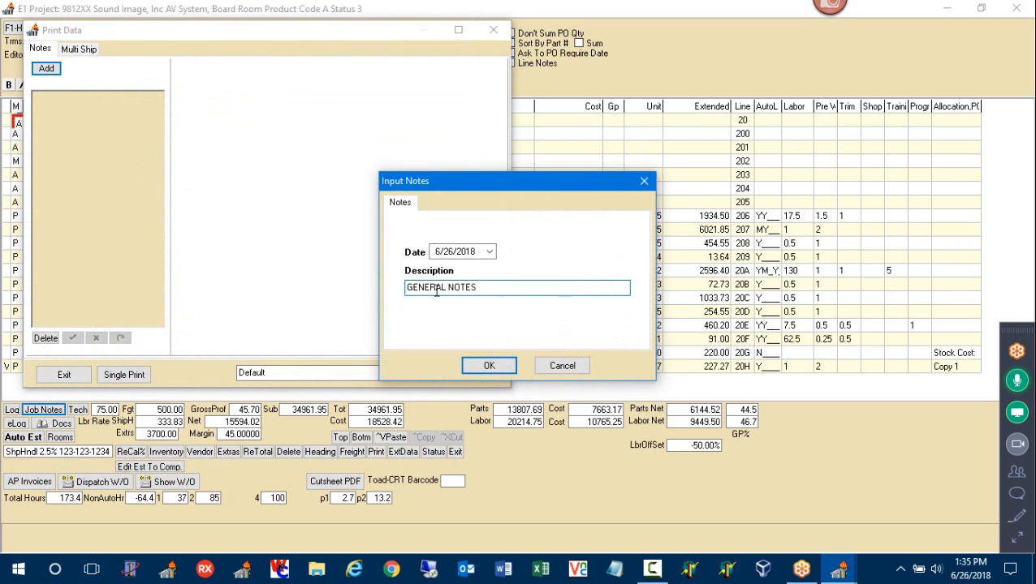
pyautogui.moveTo(483, 288); pyautogui.dragTo(388, 285)
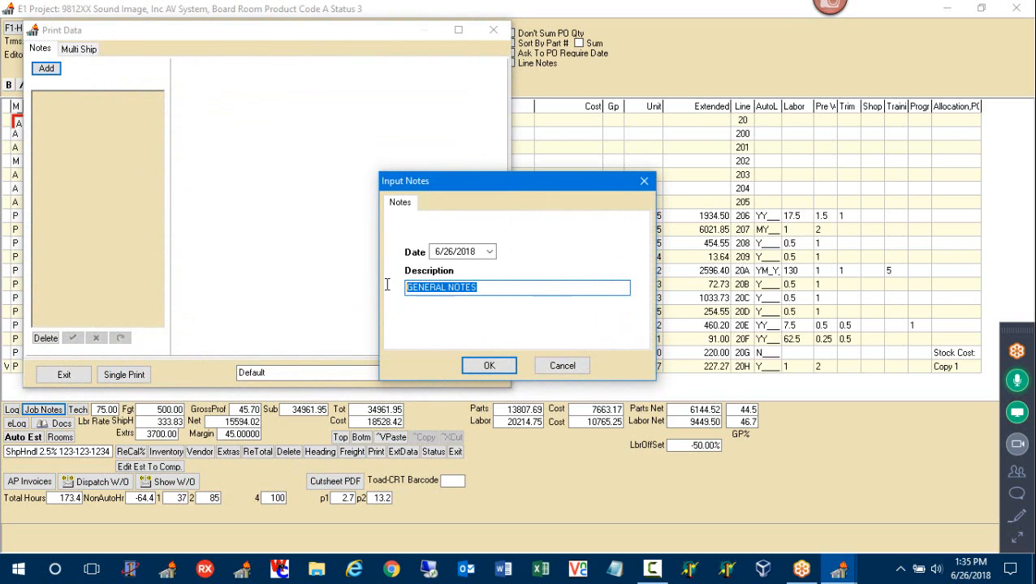
pyautogui.click(489, 365)
pyautogui.click(138, 70)
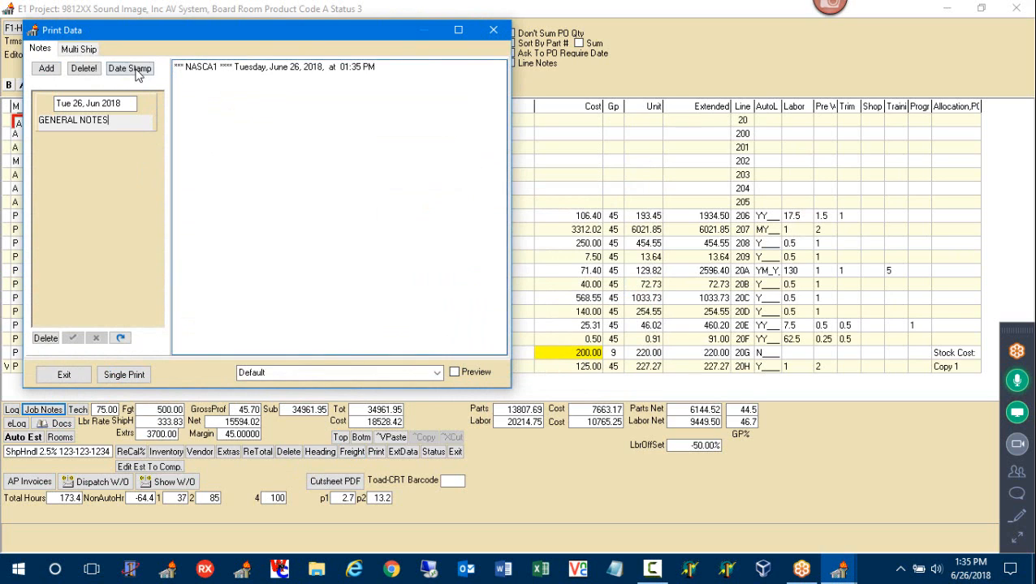
pyautogui.click(138, 70)
# Add an INSTALLATION NOTES job note, review both entries, and close the job notes window
pyautogui.click(47, 69)
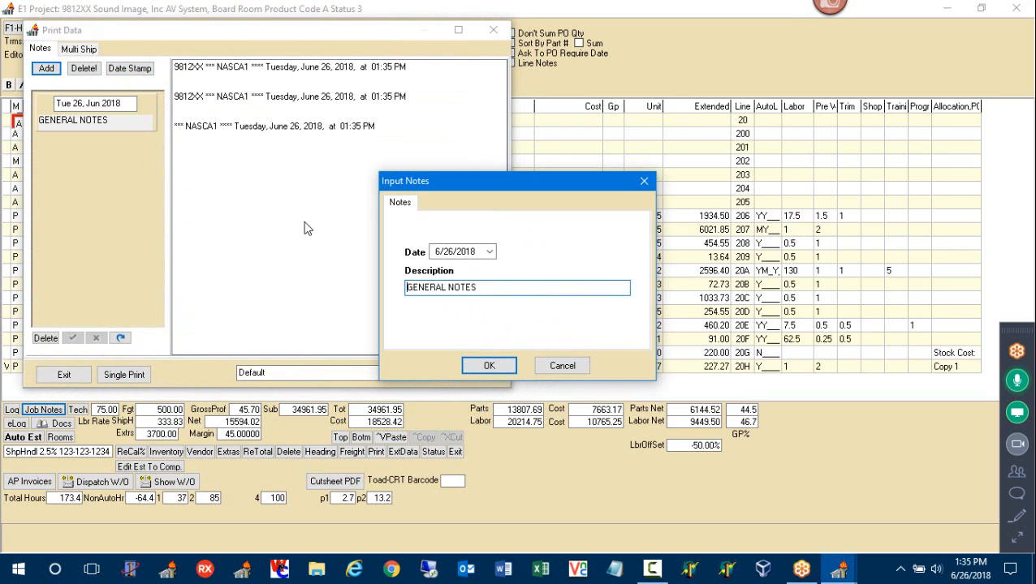
pyautogui.moveTo(485, 287); pyautogui.dragTo(382, 282)
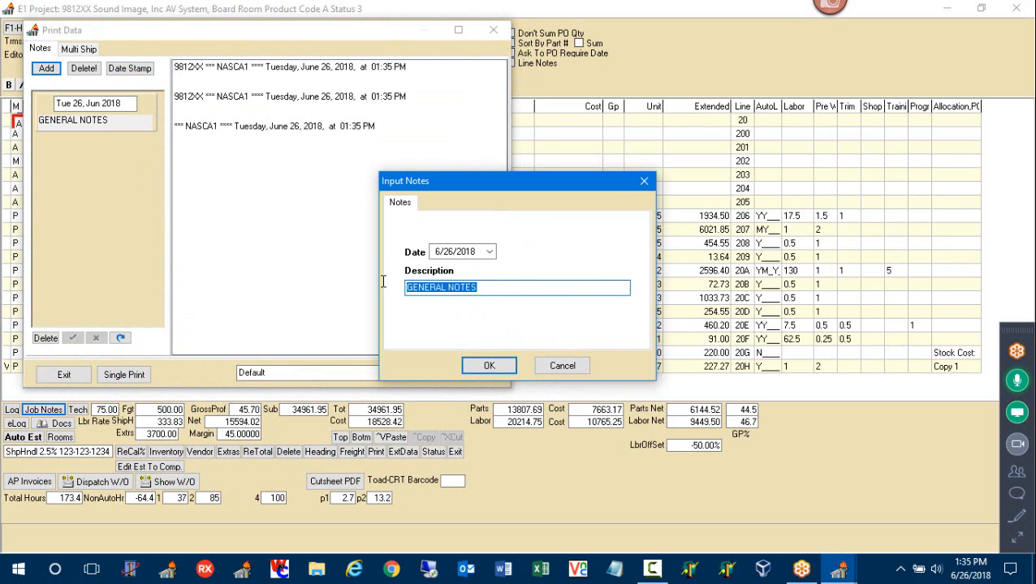
pyautogui.write('INS')
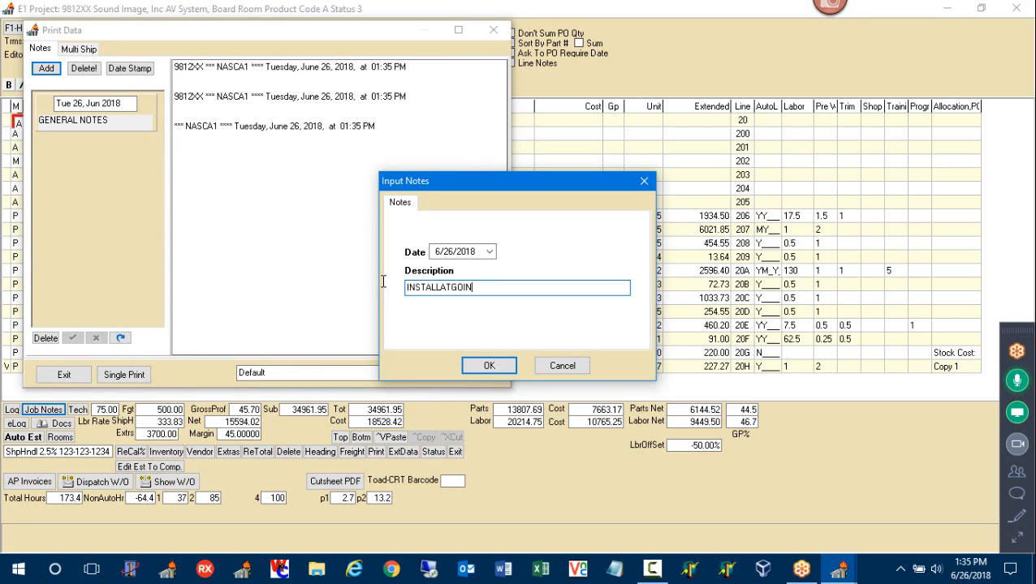
pyautogui.write('TALLATION NOTES')
pyautogui.click(486, 365)
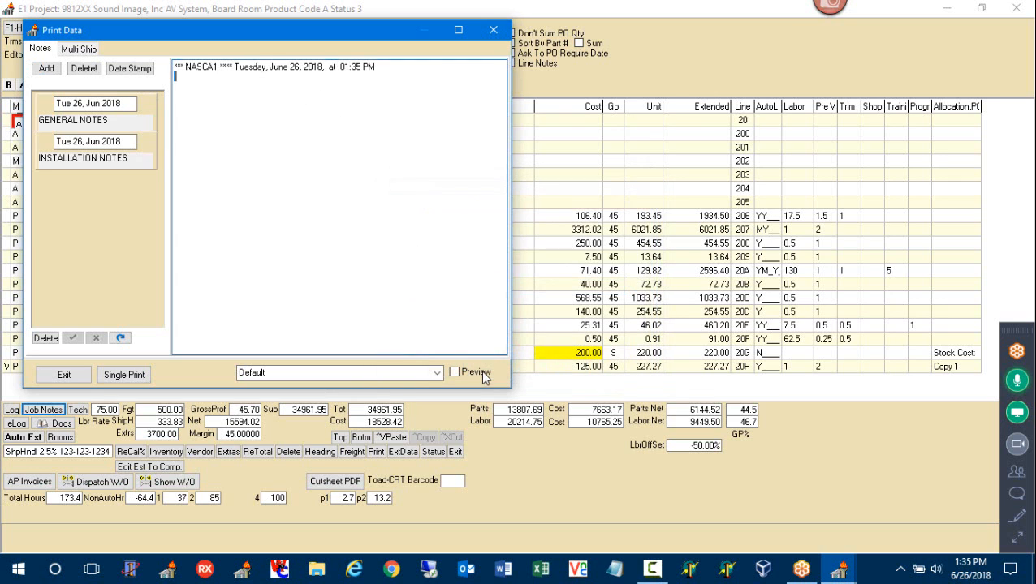
pyautogui.click(127, 122)
pyautogui.click(121, 159)
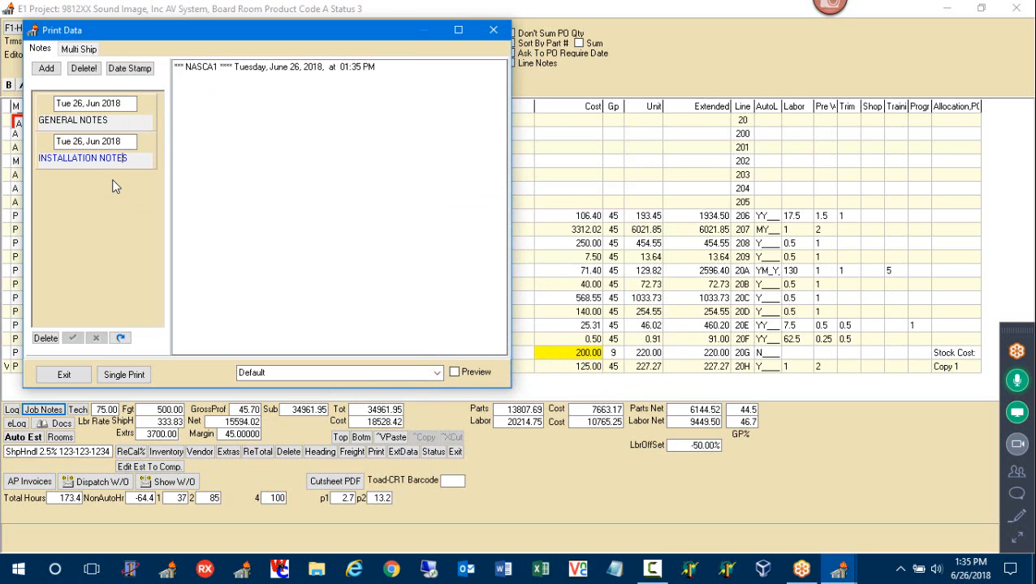
pyautogui.click(493, 31)
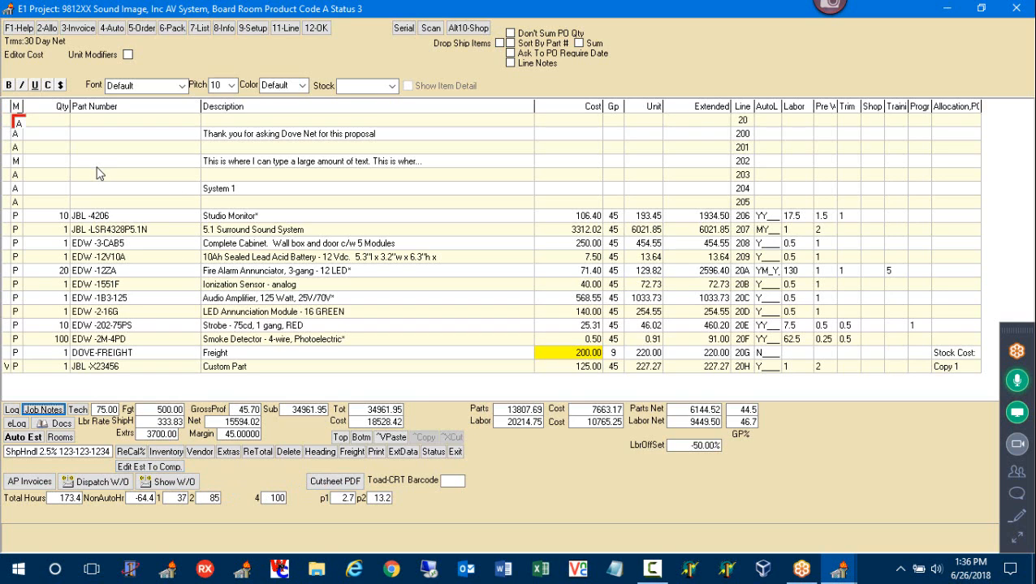
pyautogui.click(21, 29)
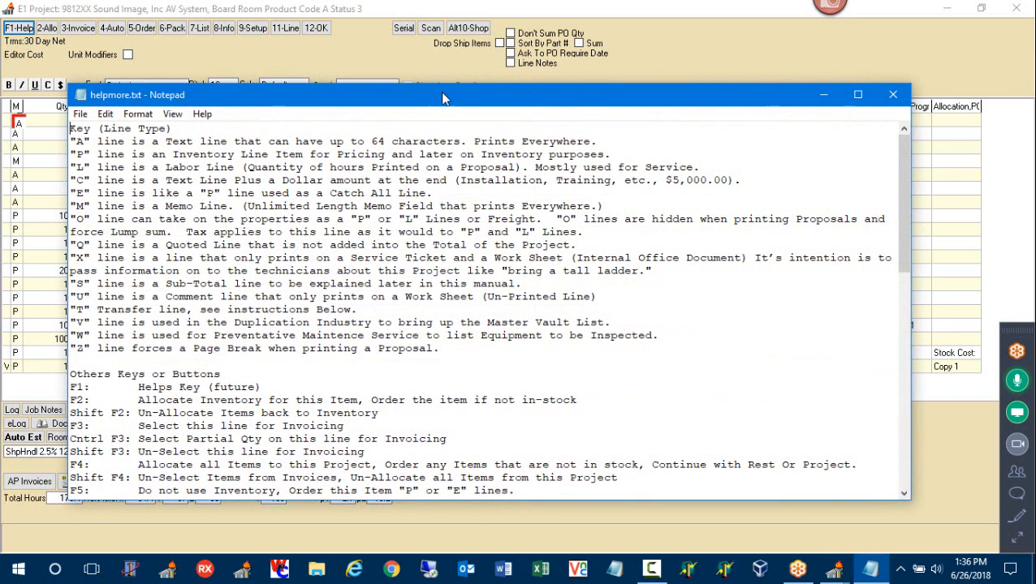
pyautogui.moveTo(244, 86)
pyautogui.mouseDown()
pyautogui.moveTo(1015, 105)
pyautogui.moveTo(1035, 116)
pyautogui.moveTo(957, 137)
pyautogui.moveTo(441, 101)
pyautogui.moveTo(358, 57)
pyautogui.moveTo(248, 66)
pyautogui.mouseUp()
pyautogui.moveTo(76, 121); pyautogui.dragTo(74, 337)
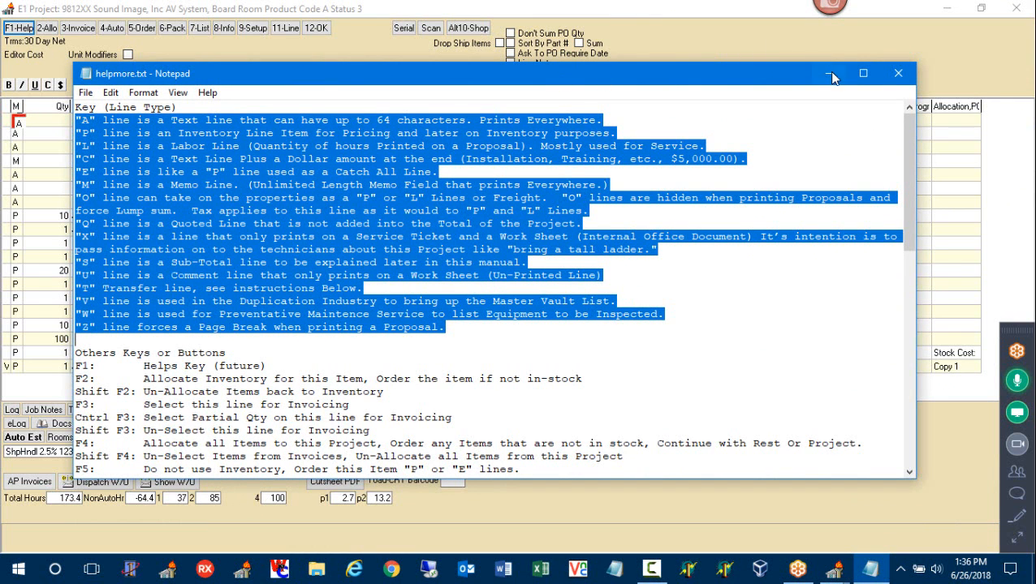
pyautogui.click(897, 74)
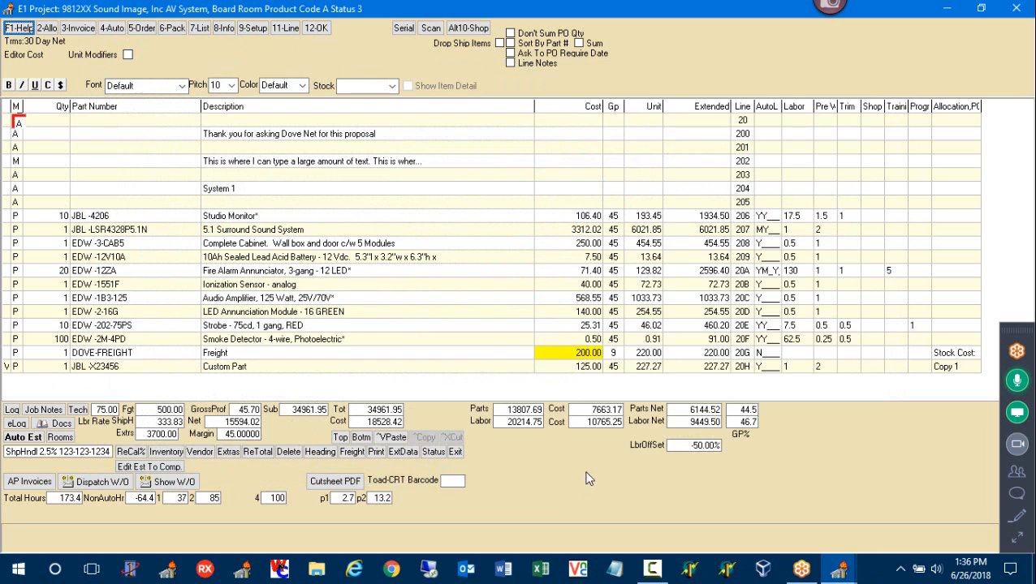
# Exit the project back to the Top Menu for the DEMO: Dove Net company
pyautogui.click(455, 453)
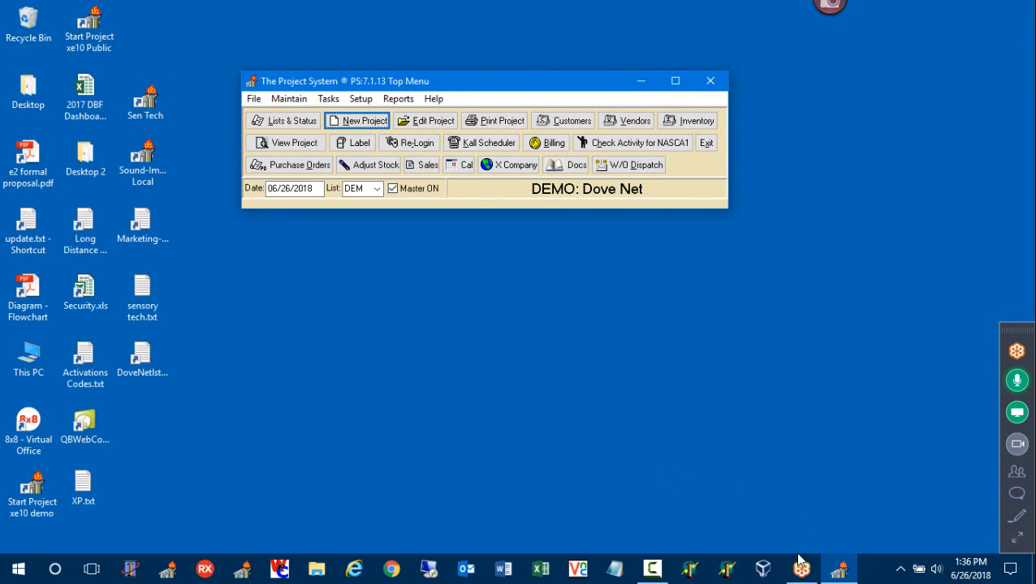
pyautogui.click(652, 569)
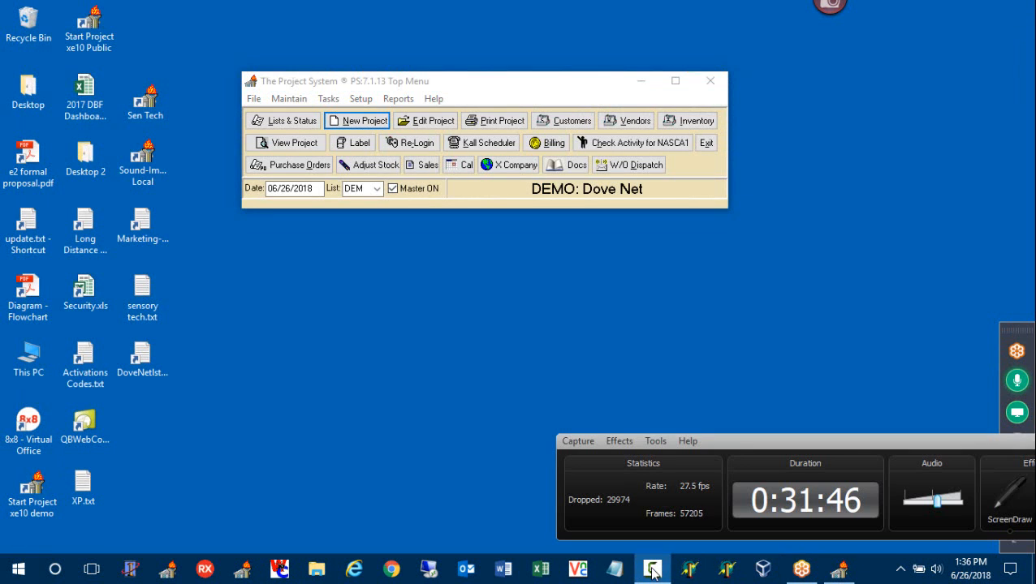
pyautogui.moveTo(844, 440); pyautogui.dragTo(533, 423)
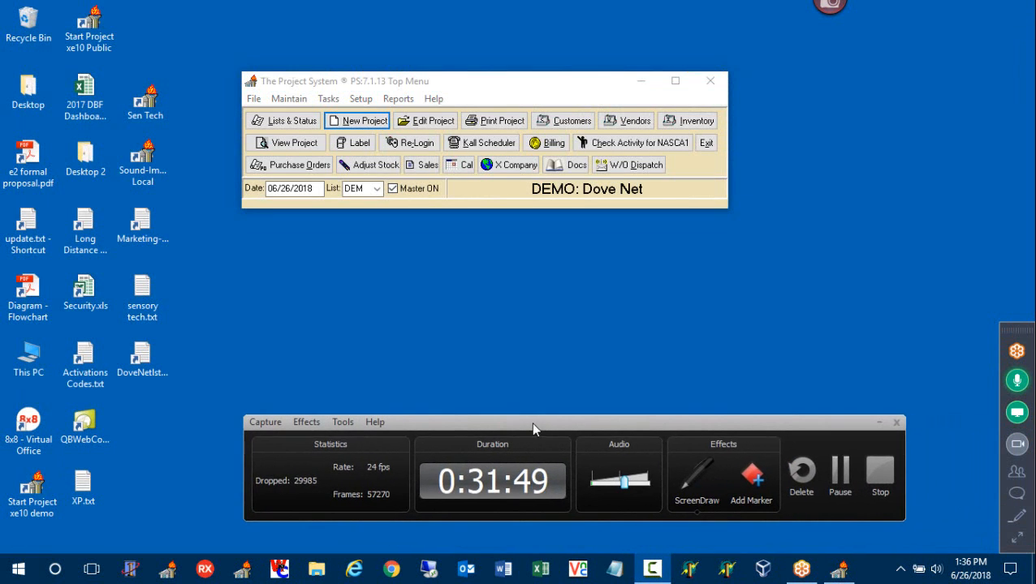